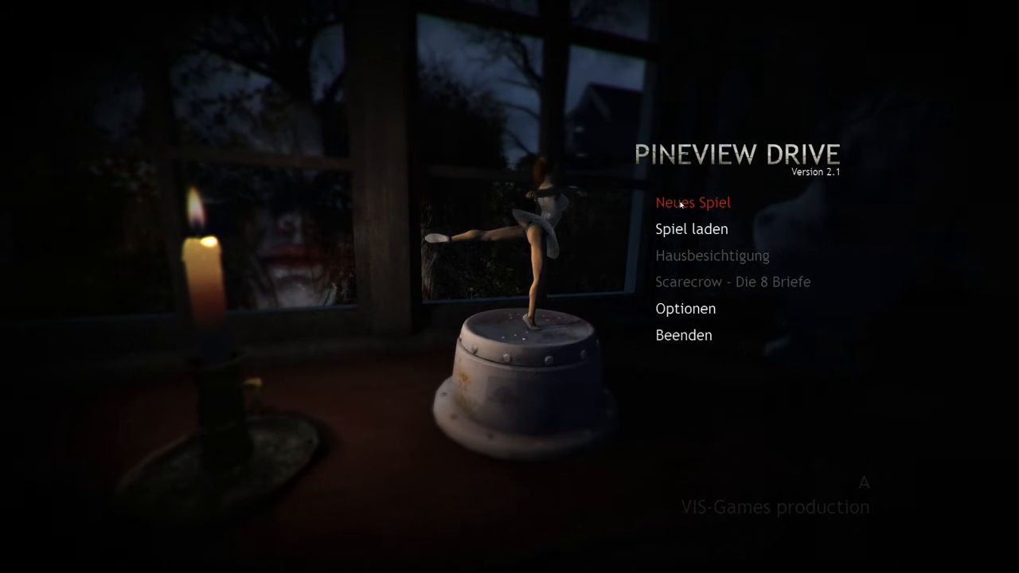
# - Start a new game from the main menu ('Neues Spiel')
pyautogui.click(683, 205)
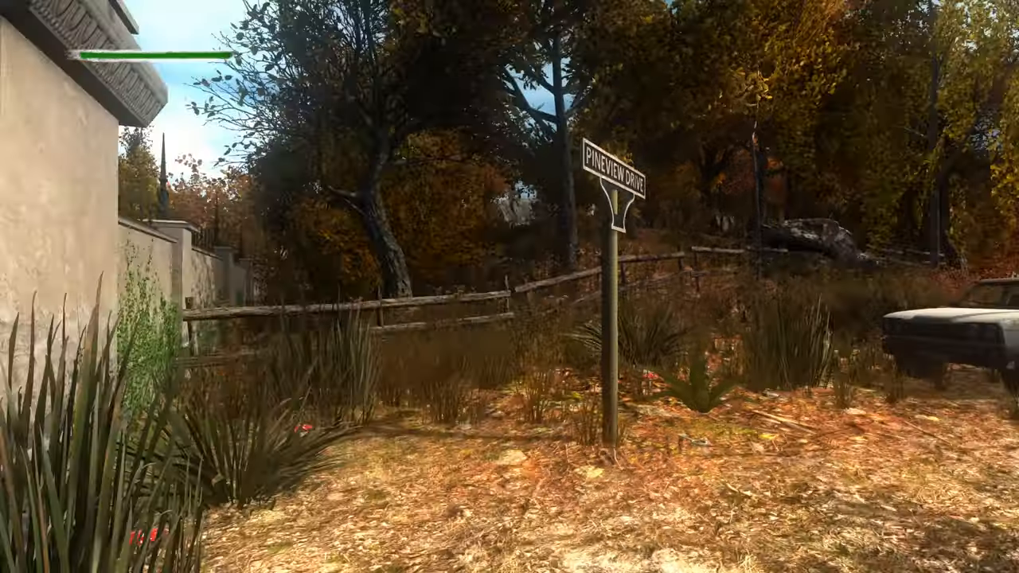
# - Walk up the road past the parked station wagon toward the estate's chained gate
pyautogui.press('w')
pyautogui.press('w')
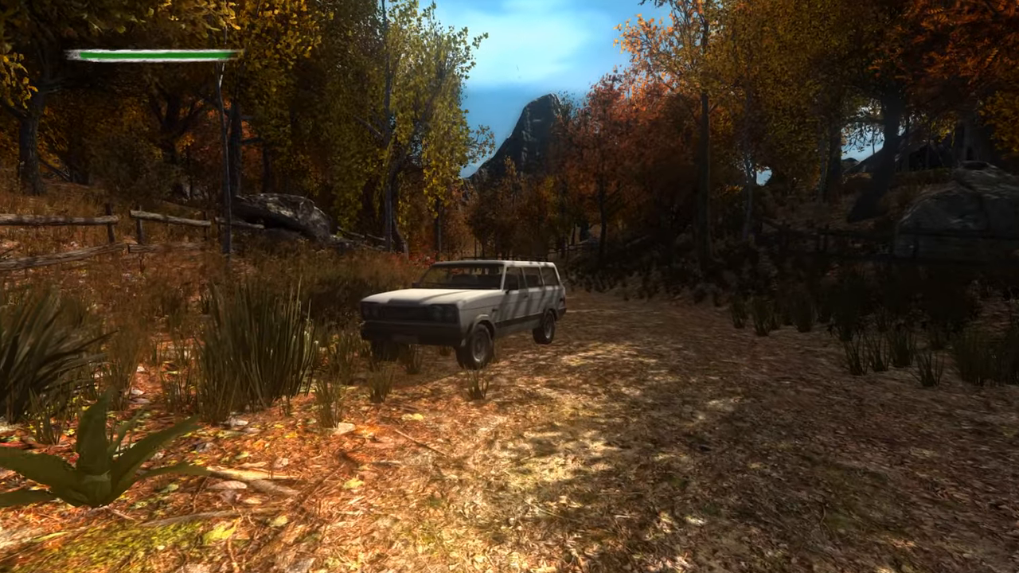
pyautogui.press('w')
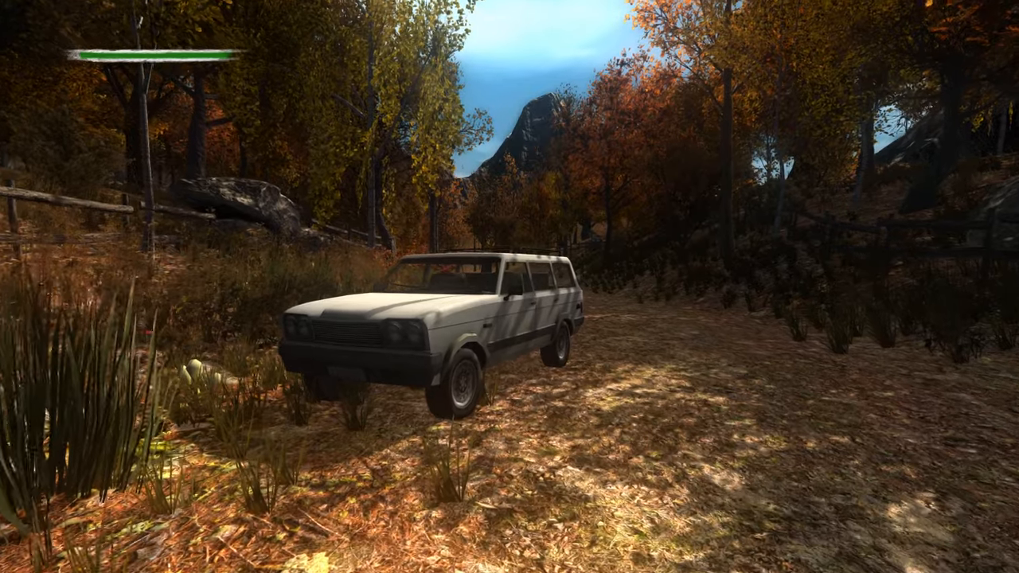
pyautogui.press('w')
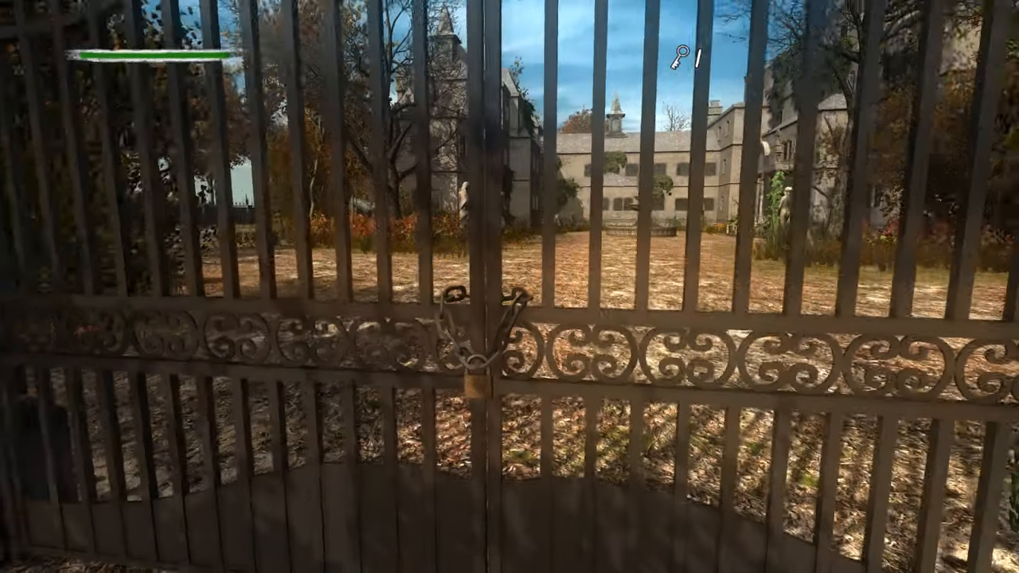
# - Unlock the padlocked chain so the estate gate swings open
pyautogui.click(542, 334)
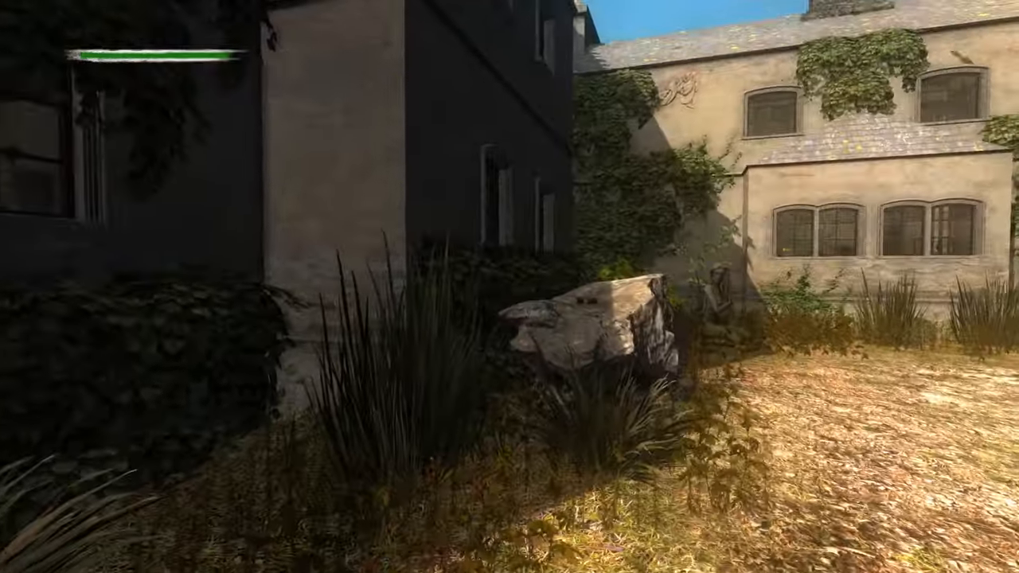
# - Cross the courtyard past the rock and statue, then pick up the key on the porch windowsill
pyautogui.press('w')
pyautogui.press('w')
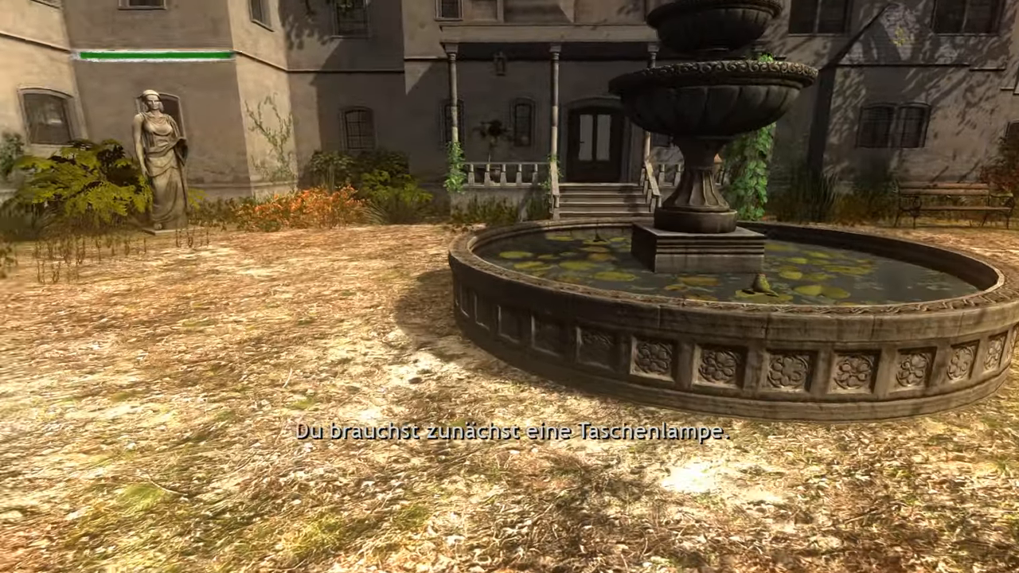
pyautogui.press('w')
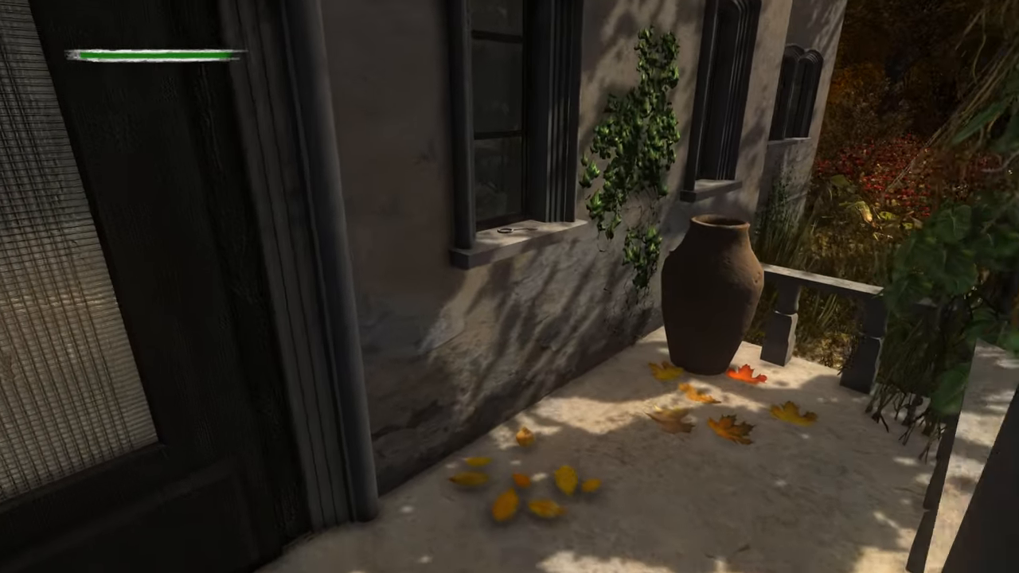
pyautogui.press('e')
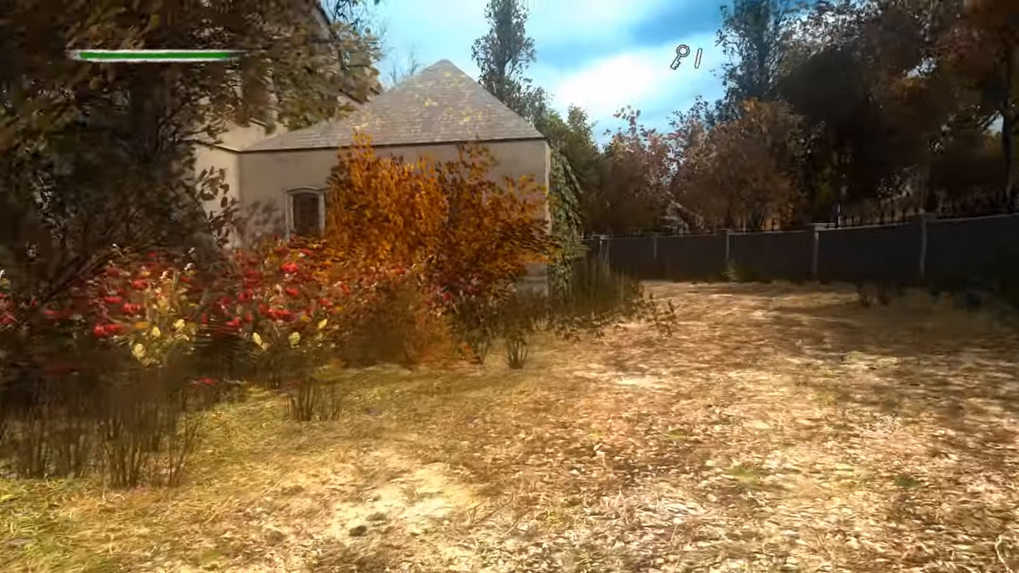
# - Explore the yard past the ivy-covered building, the wooden trough and the well with the batteries
pyautogui.press('w')
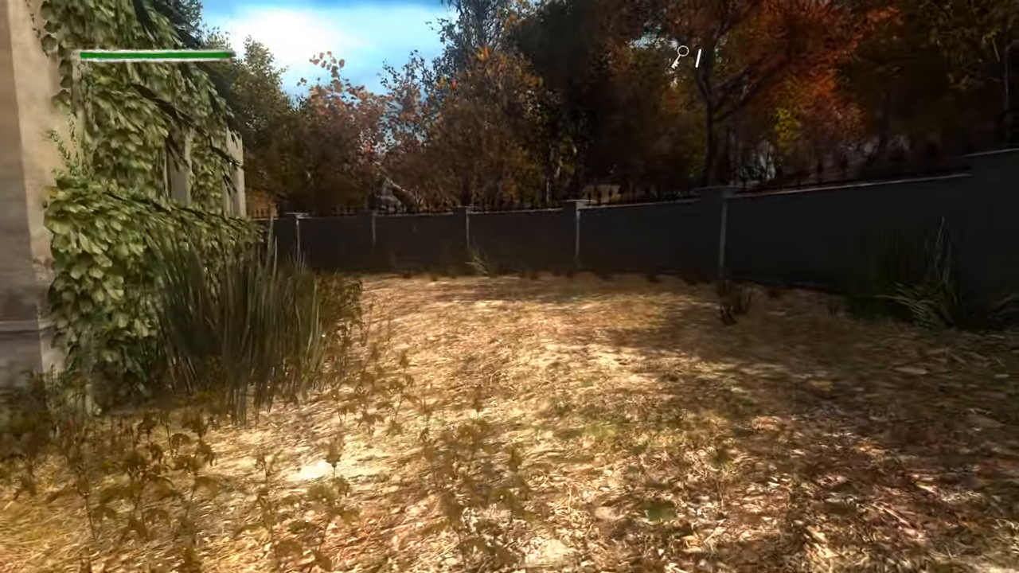
pyautogui.press('w')
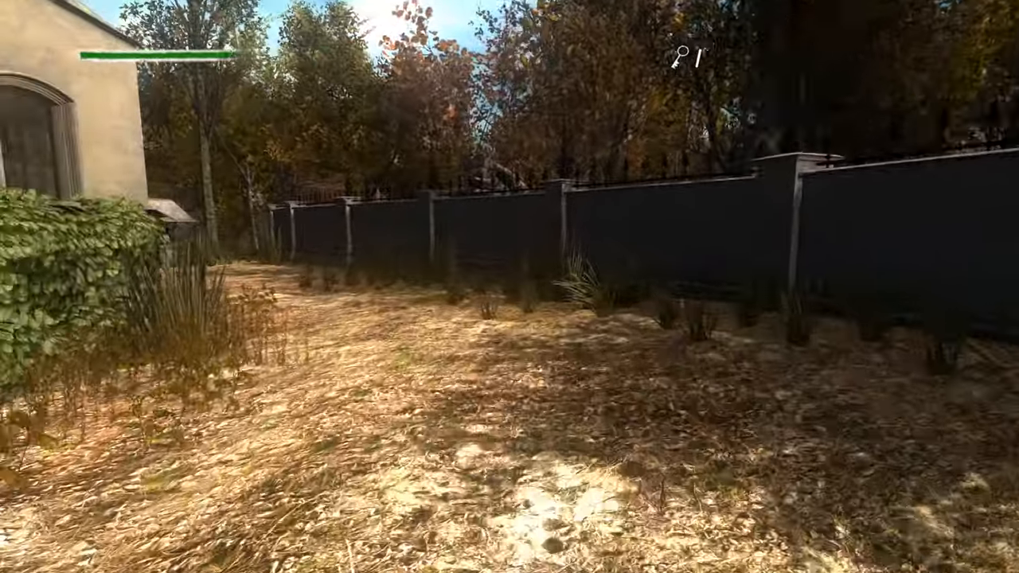
pyautogui.press('w')
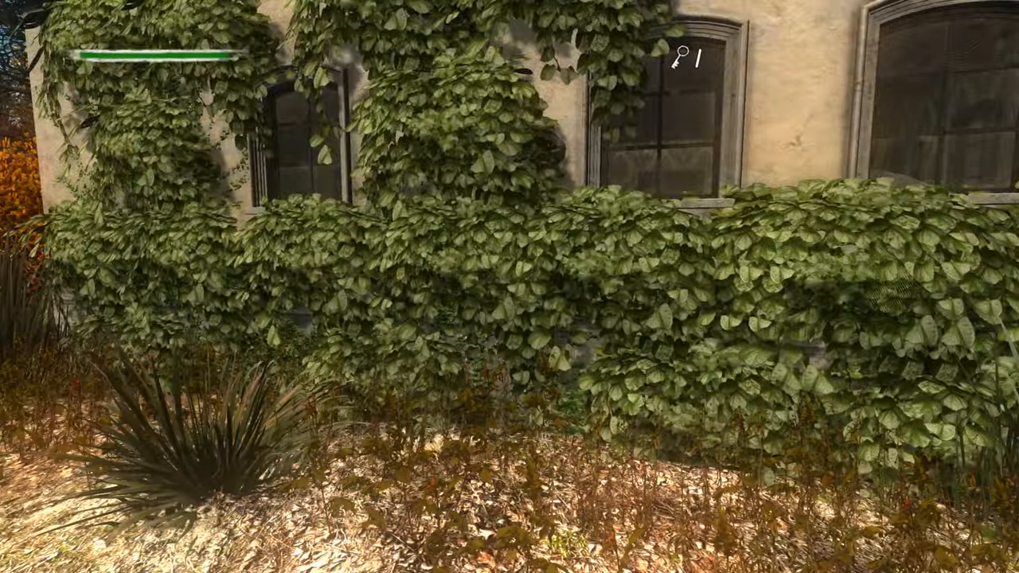
pyautogui.press('w')
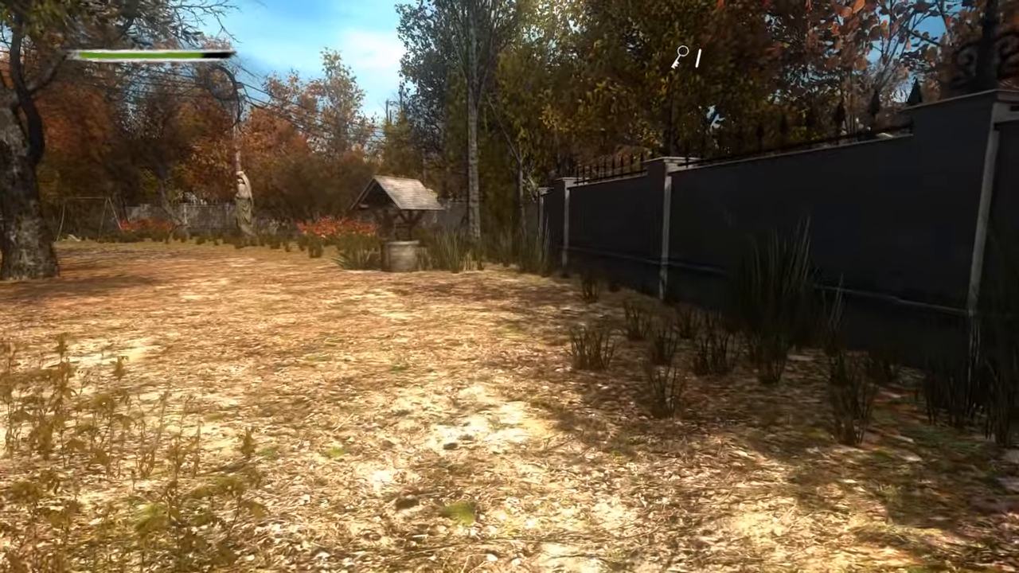
pyautogui.press('w')
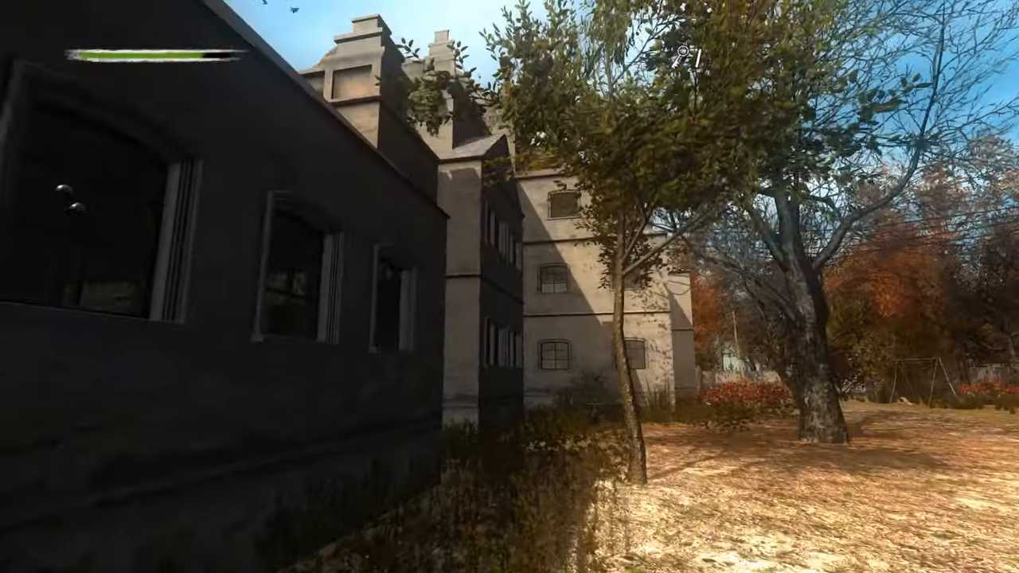
pyautogui.press('w')
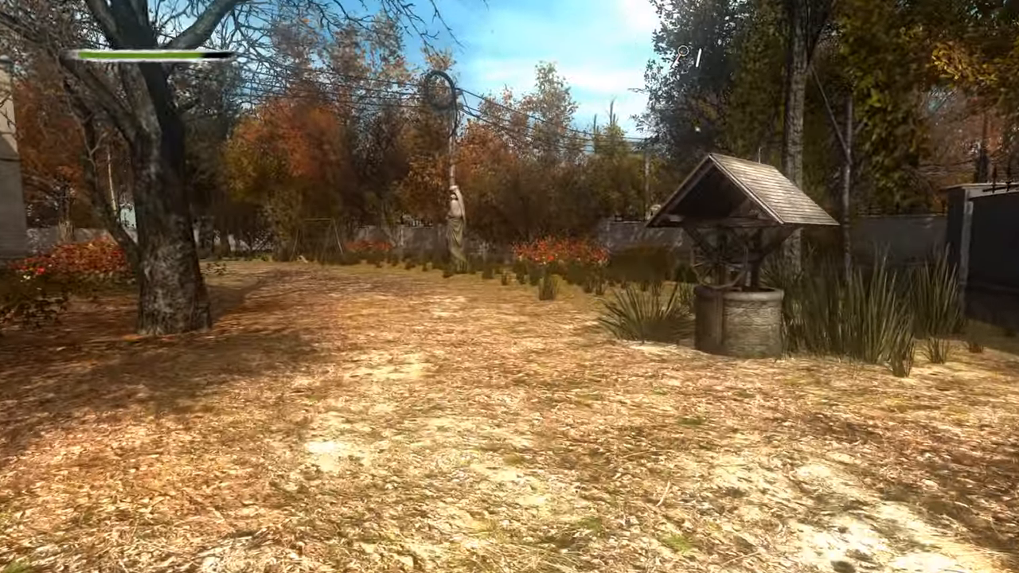
pyautogui.press('w')
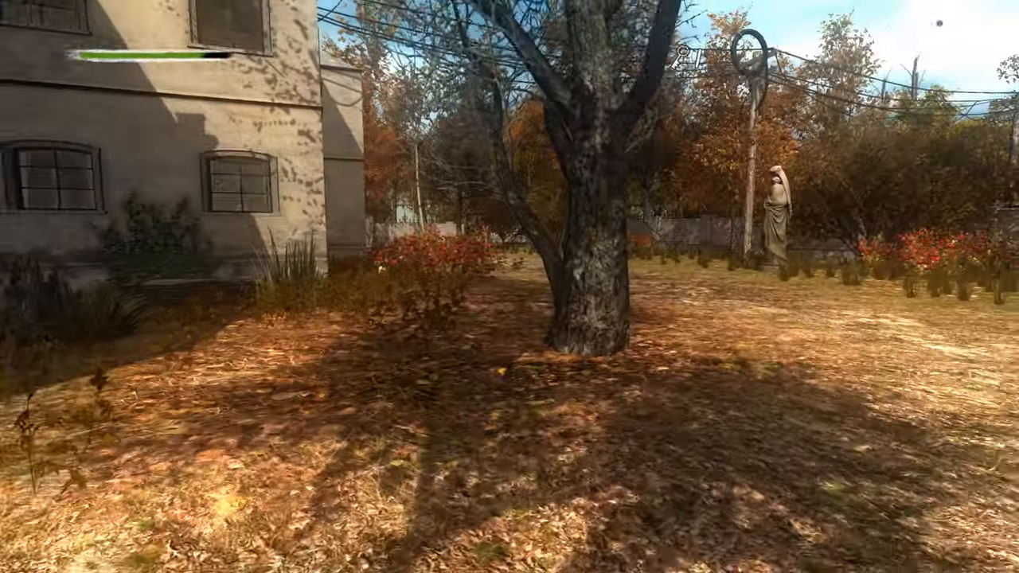
pyautogui.press('w')
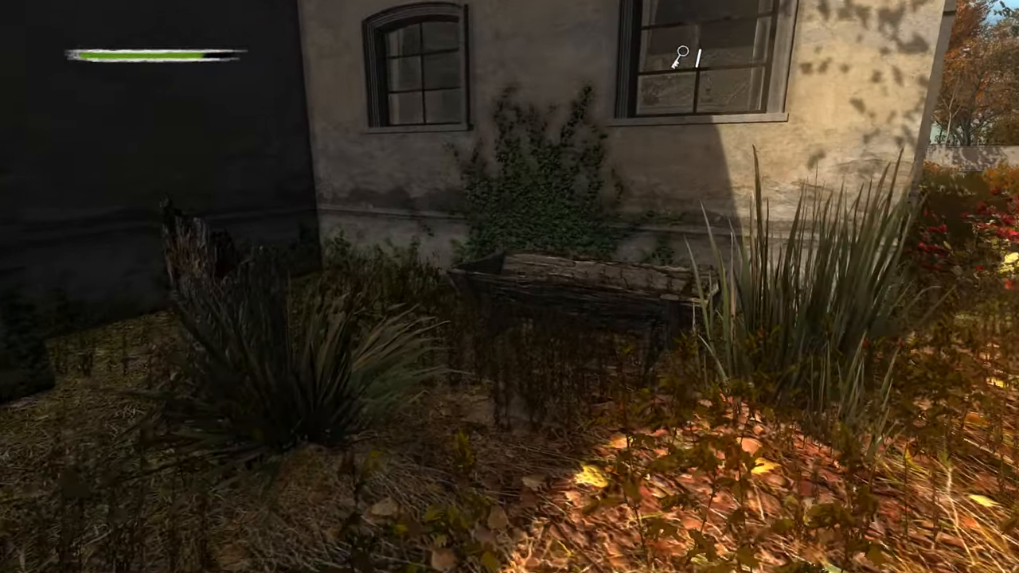
pyautogui.press('w')
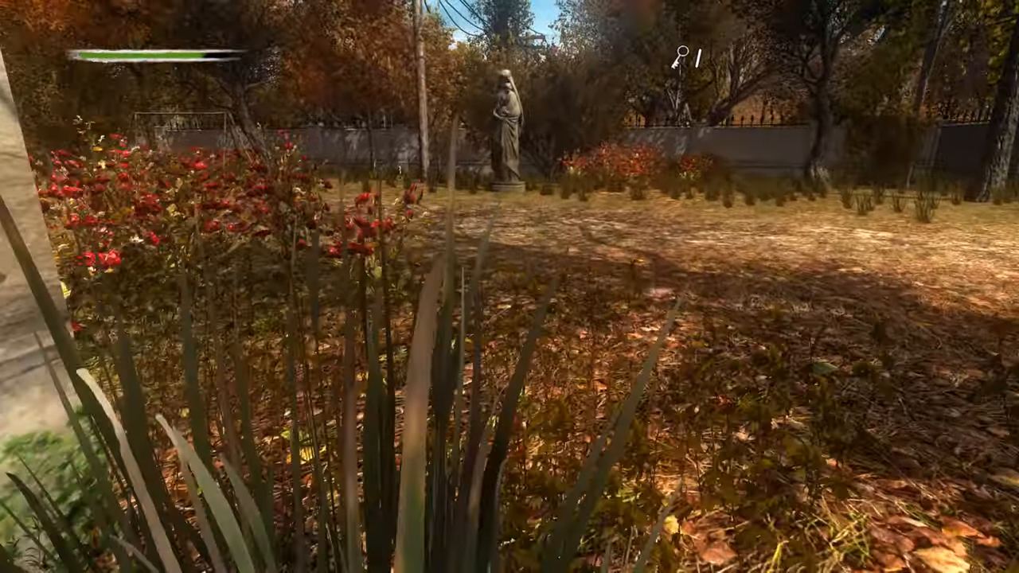
pyautogui.press('w')
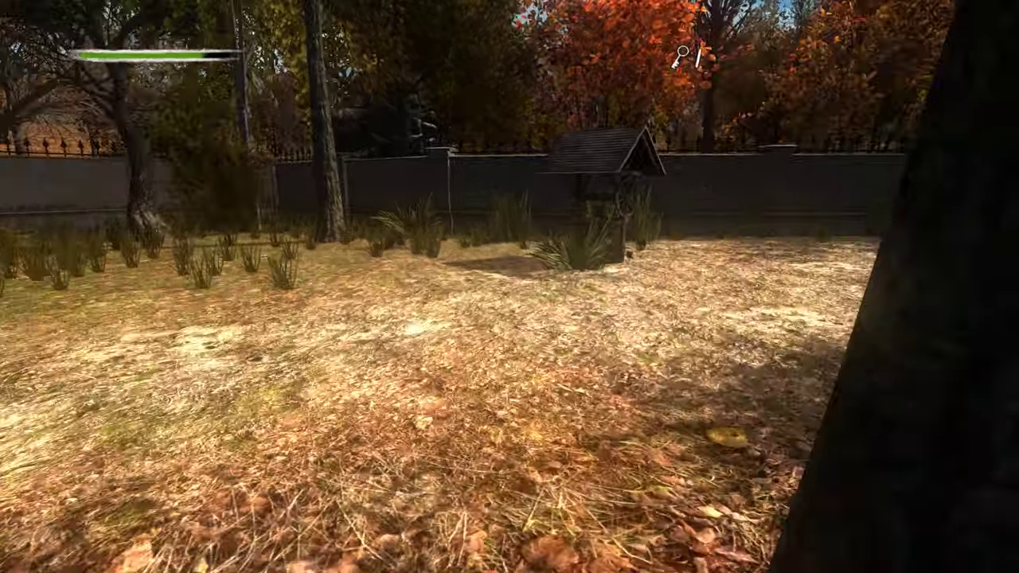
pyautogui.press('w')
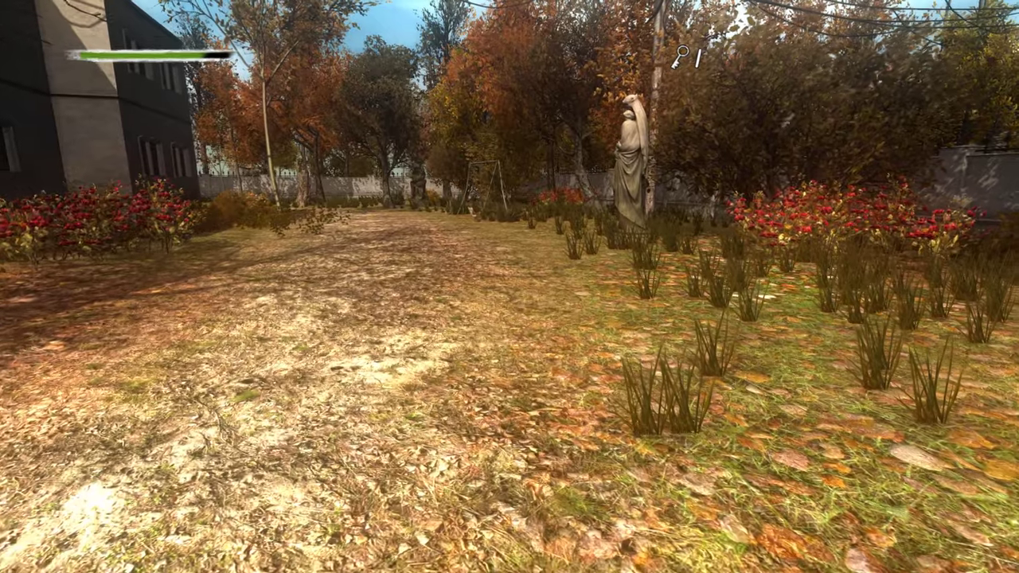
# - Circle the yard past the statue, flower beds and swing set out to the boundary wall bushes
pyautogui.press('w')
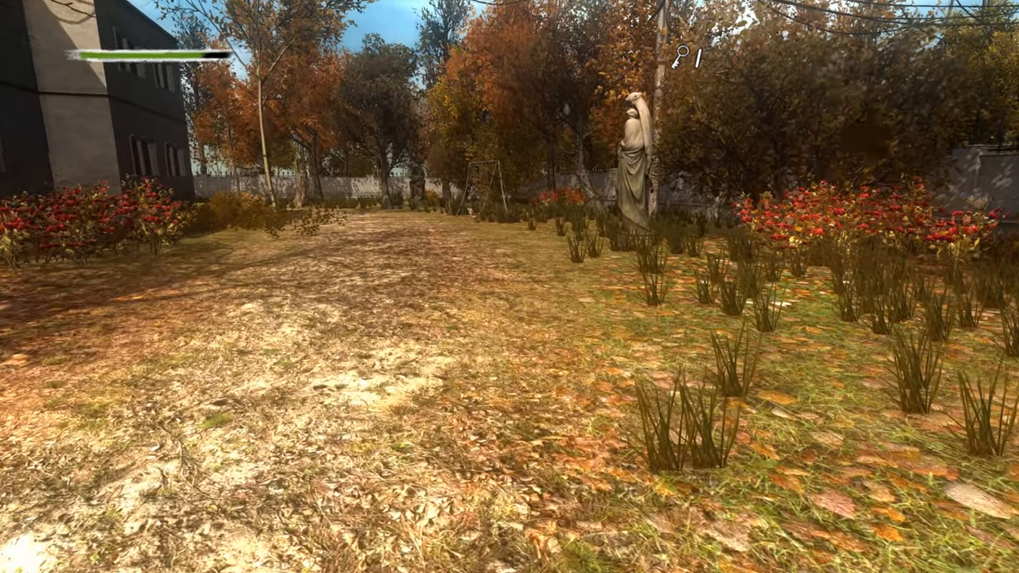
pyautogui.press('w')
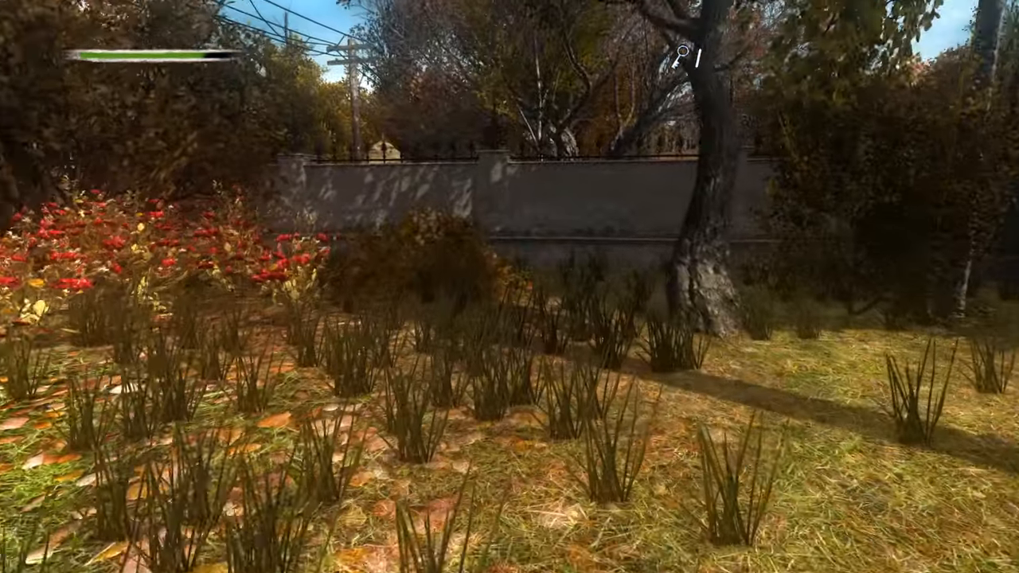
pyautogui.press('w')
pyautogui.press('w')
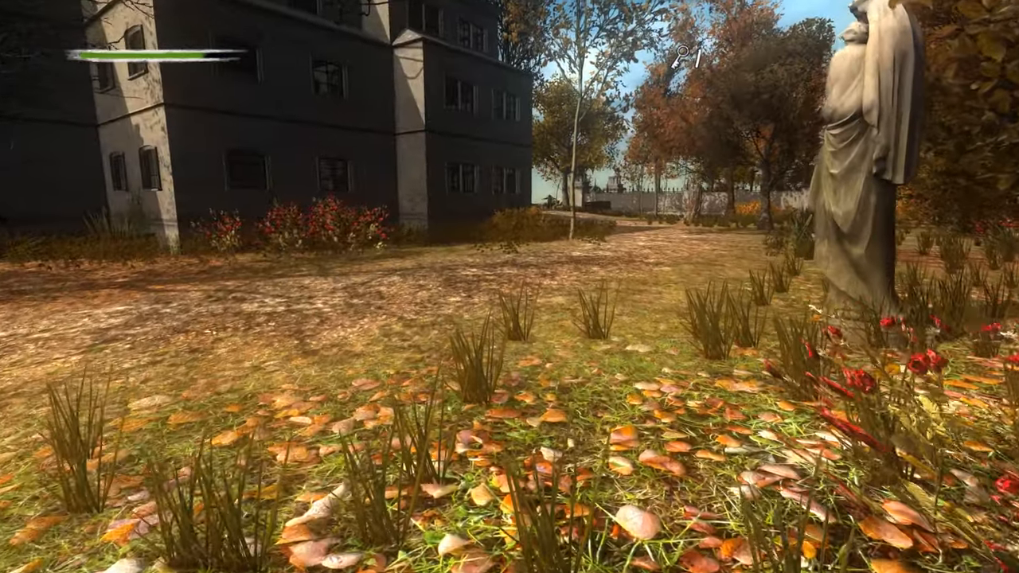
pyautogui.press('w')
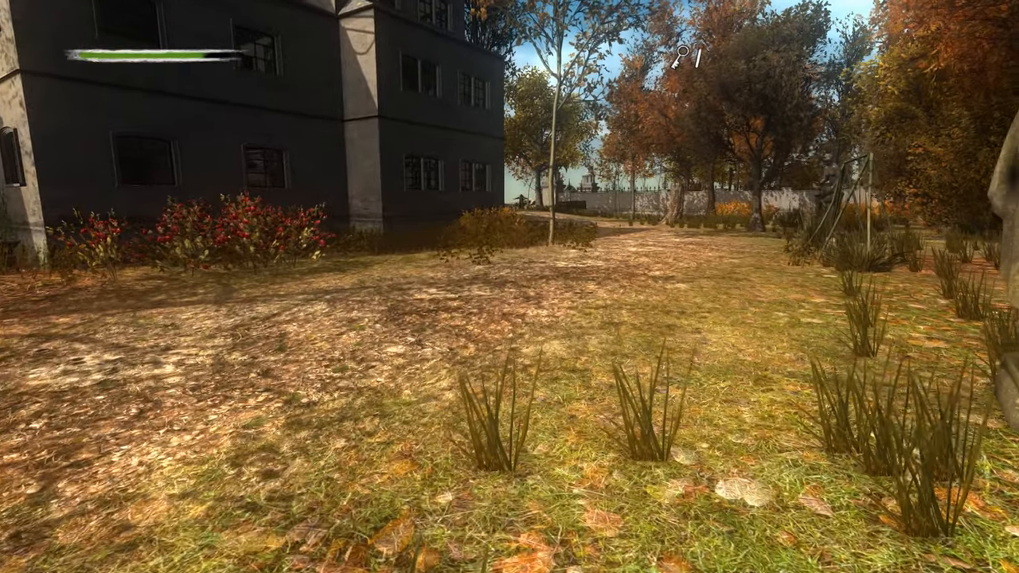
pyautogui.press('w')
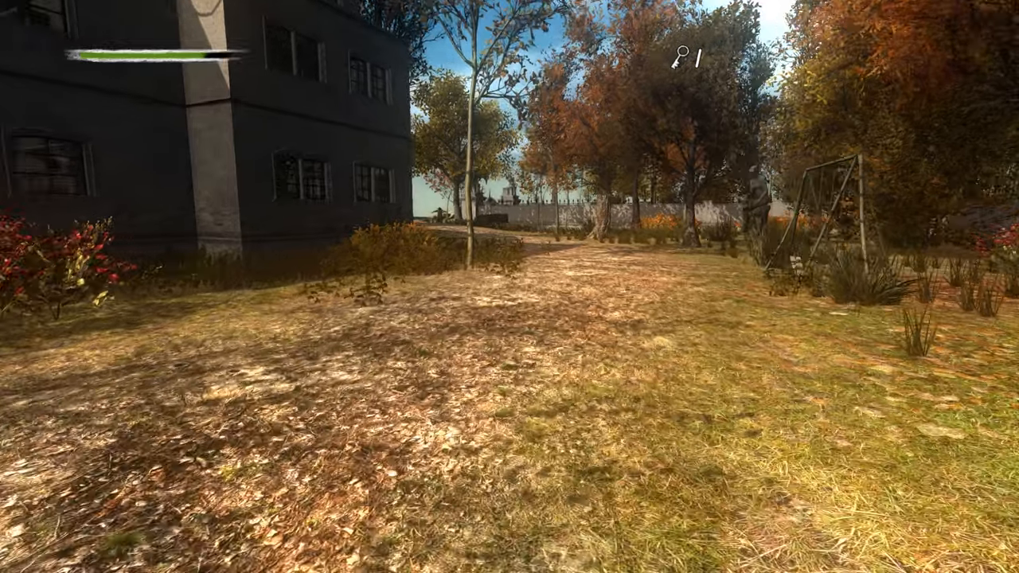
pyautogui.press('w')
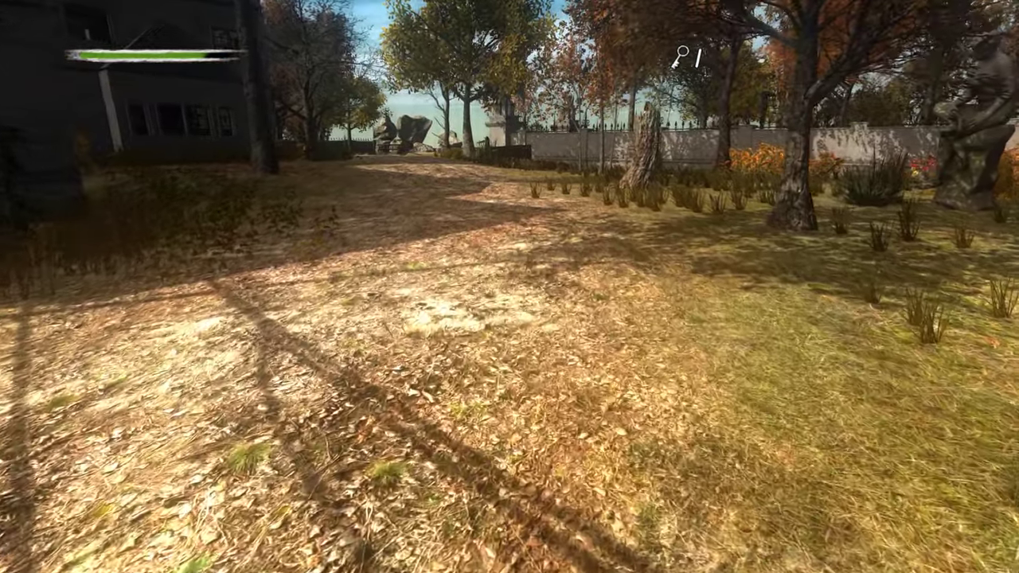
pyautogui.press('w')
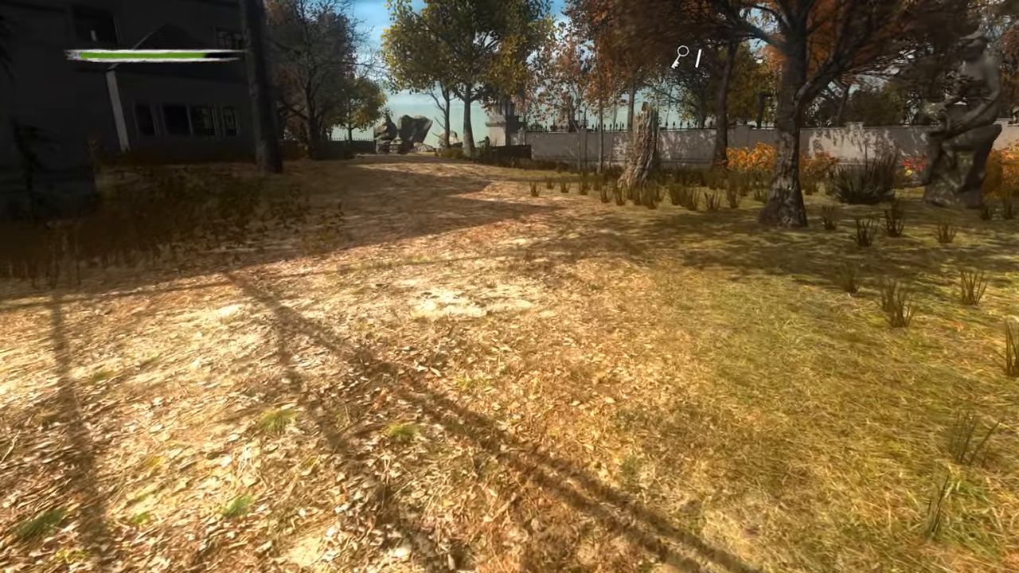
pyautogui.press('w')
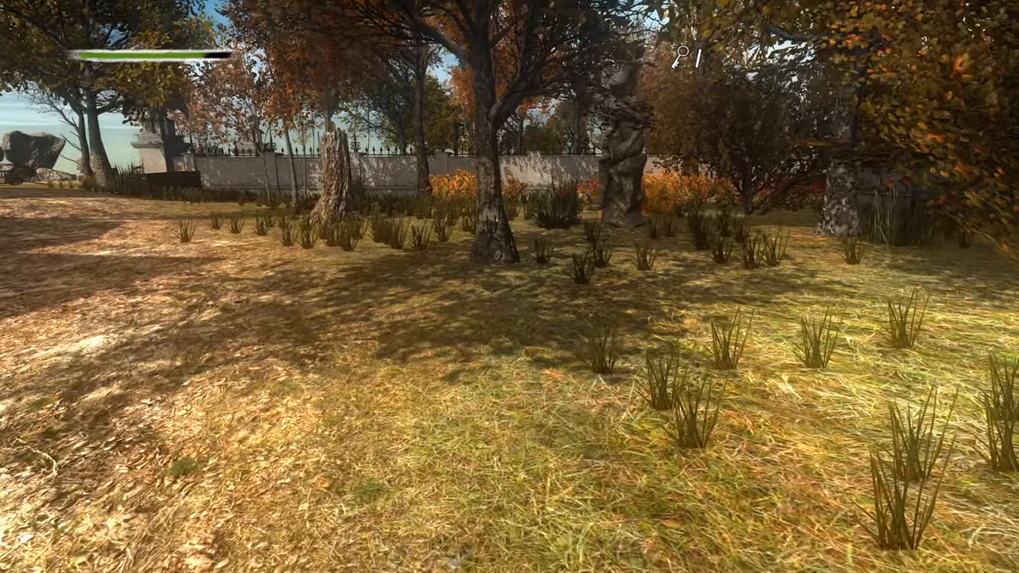
pyautogui.press('w')
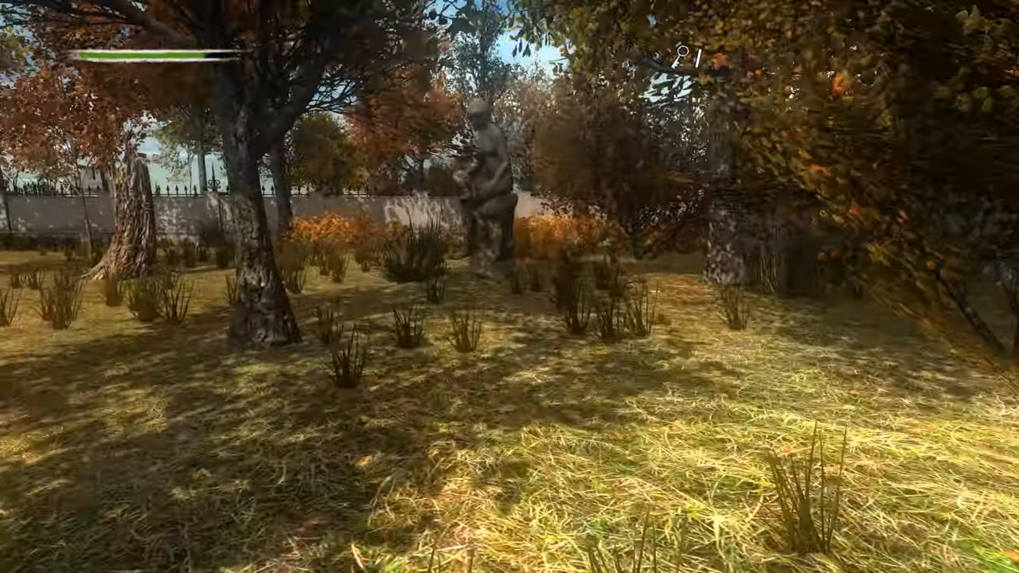
pyautogui.press('w')
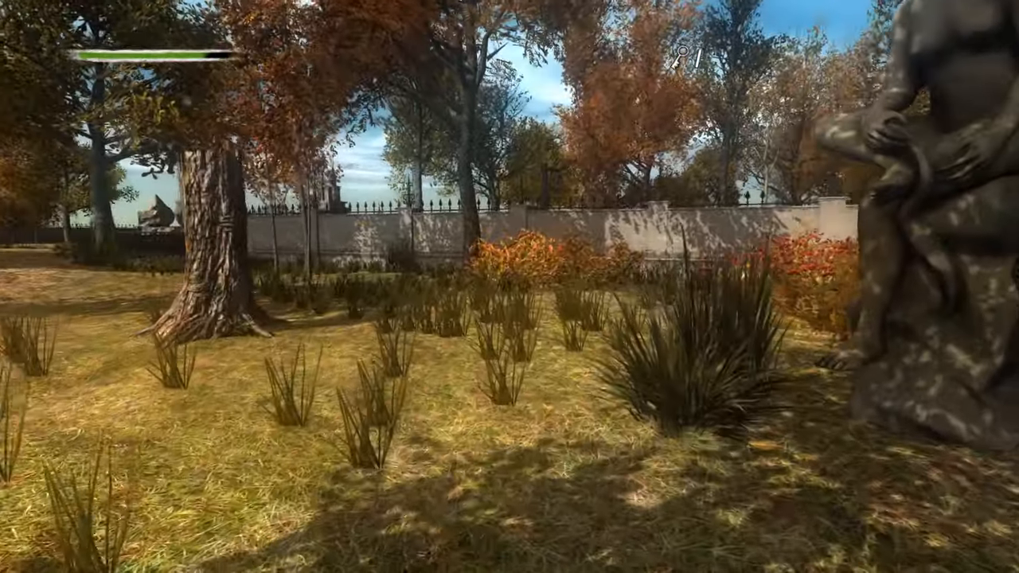
pyautogui.press('w')
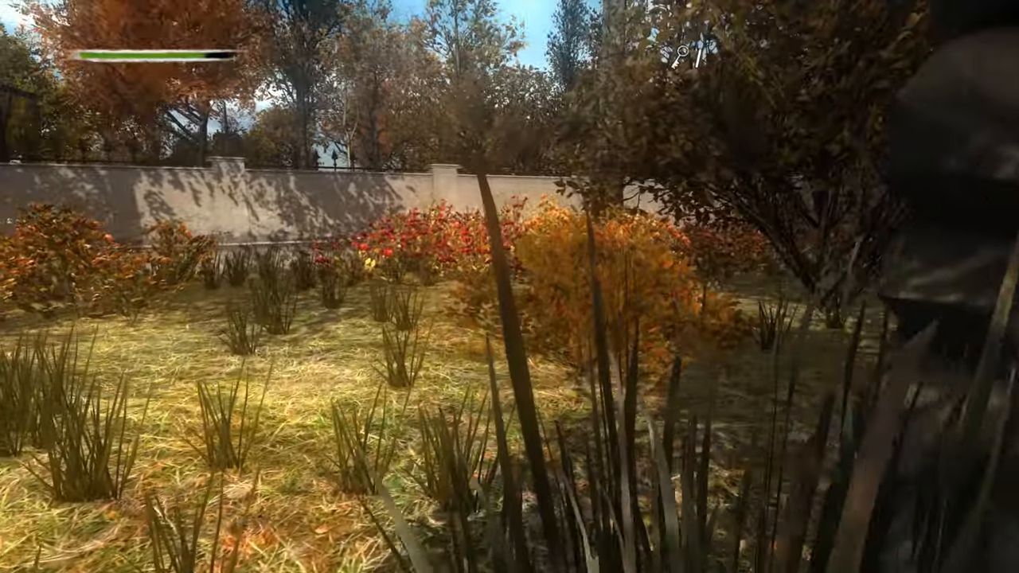
pyautogui.press('w')
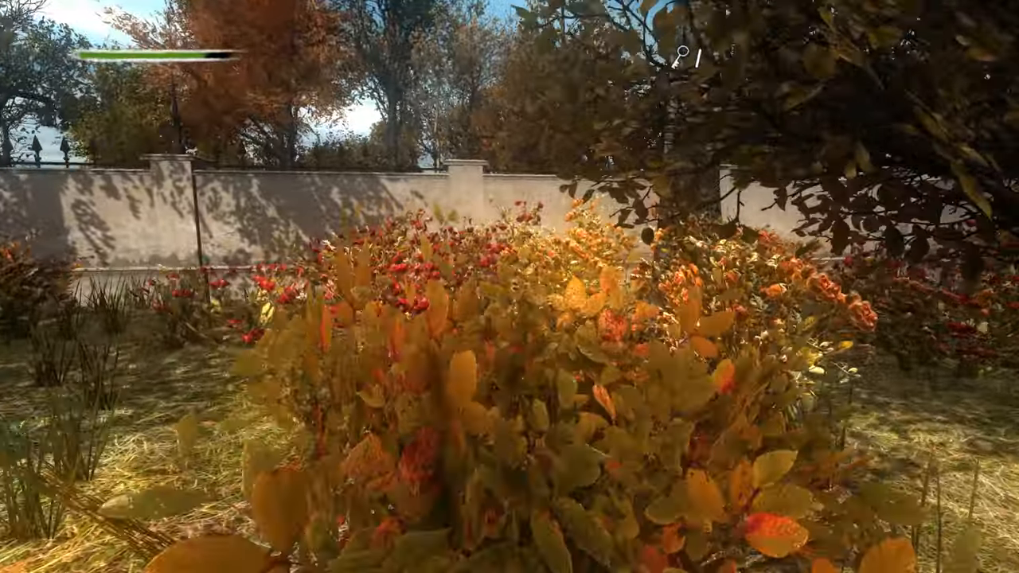
# - Round the side of the house past the log pile, anvil and chopping block back toward the flower beds
pyautogui.press('w')
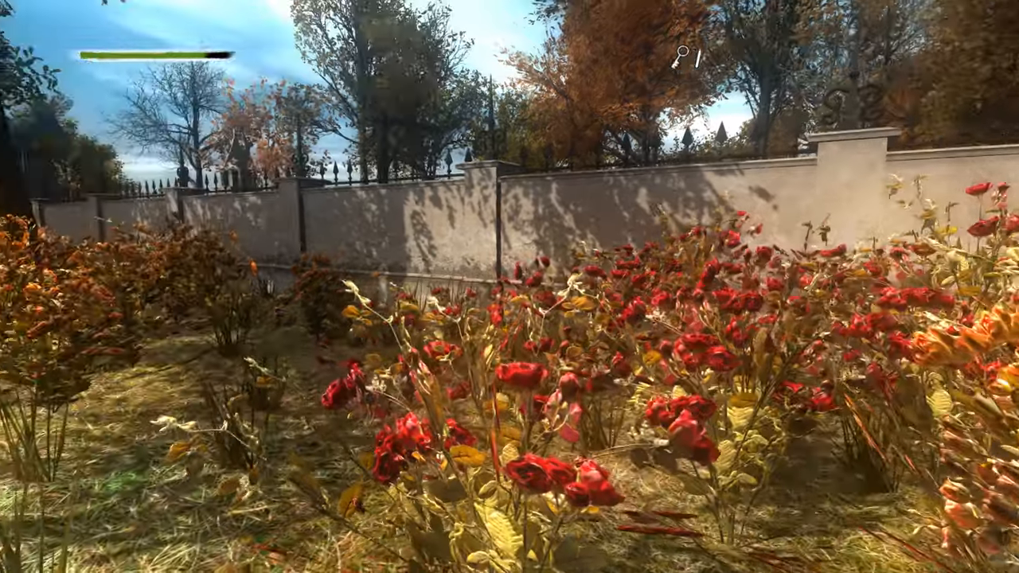
pyautogui.press('w')
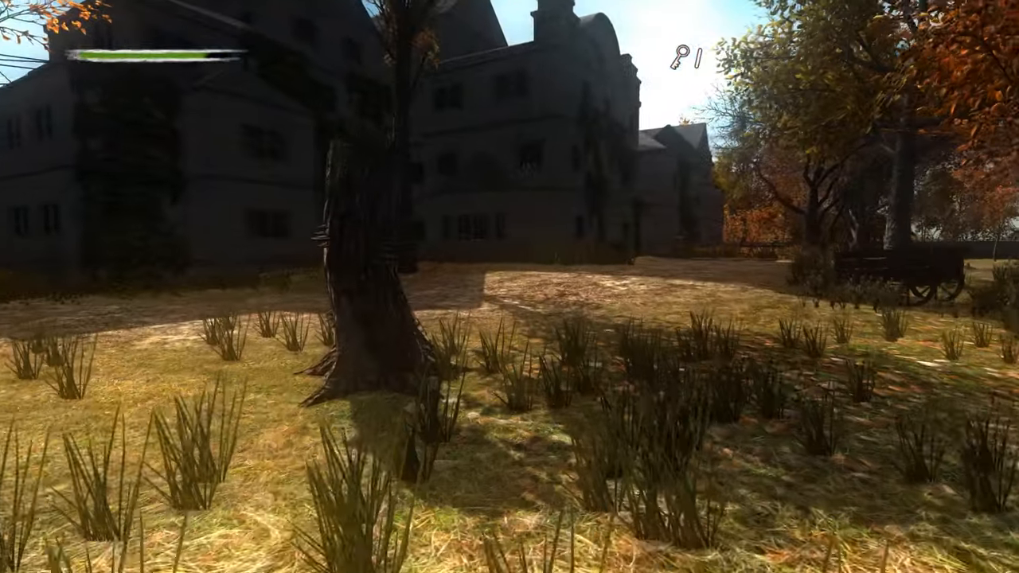
pyautogui.press('w')
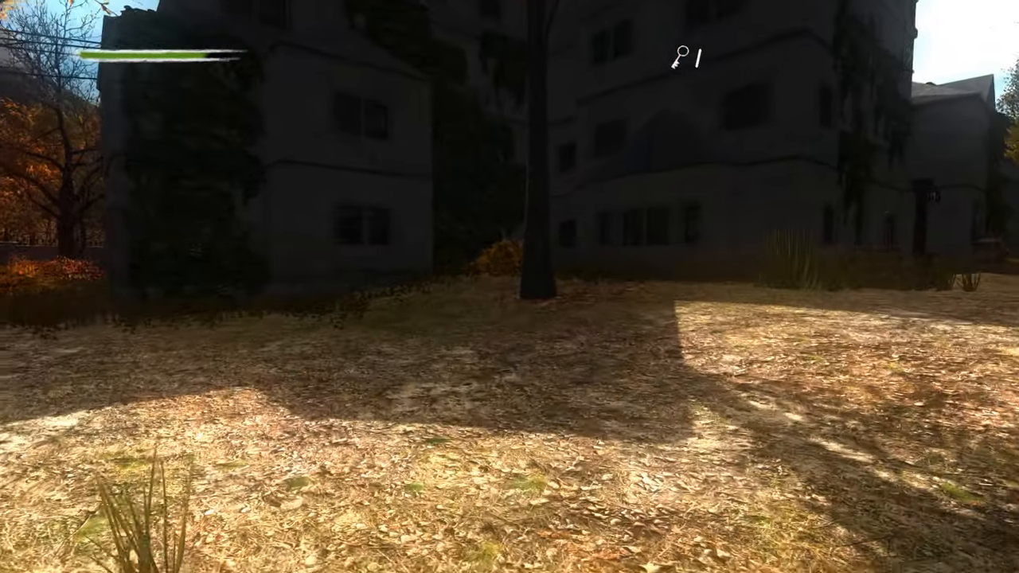
pyautogui.press('w')
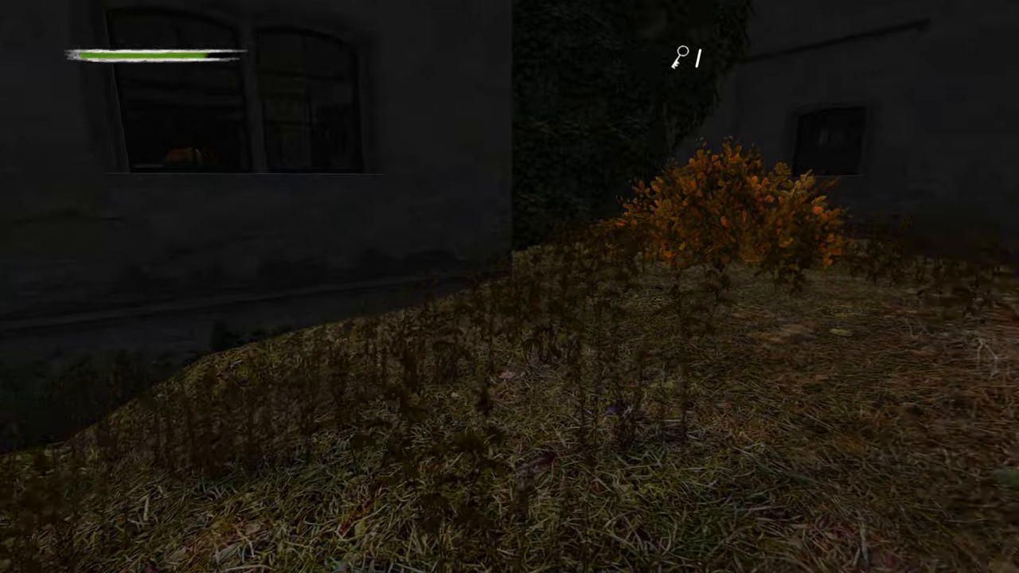
pyautogui.press('w')
pyautogui.press('w')
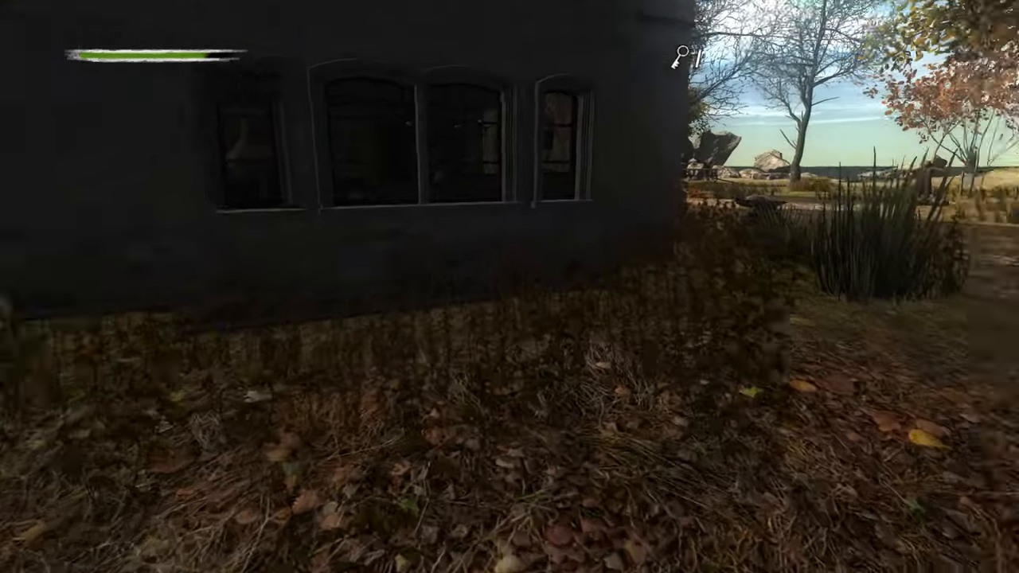
pyautogui.press('w')
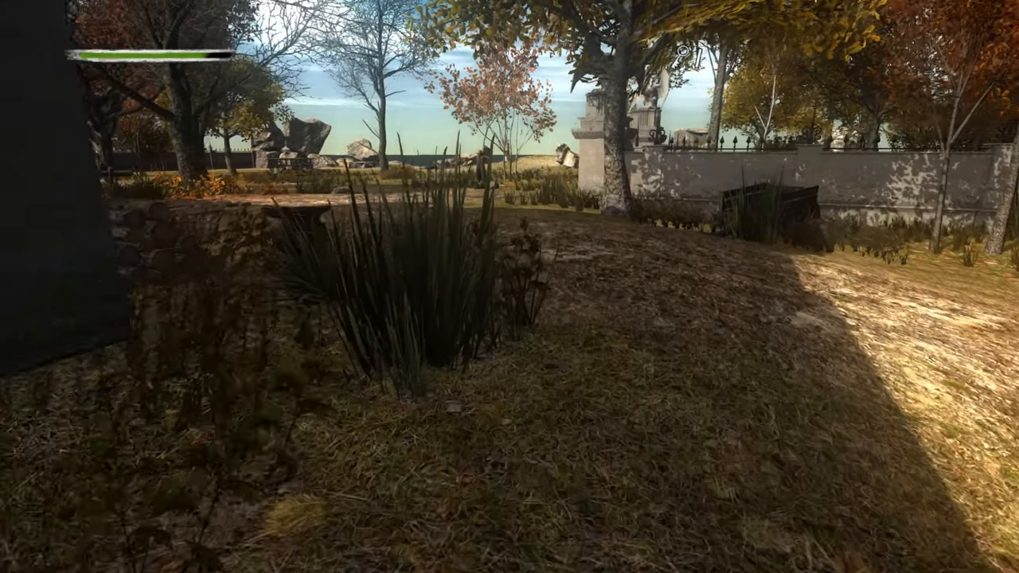
pyautogui.press('w')
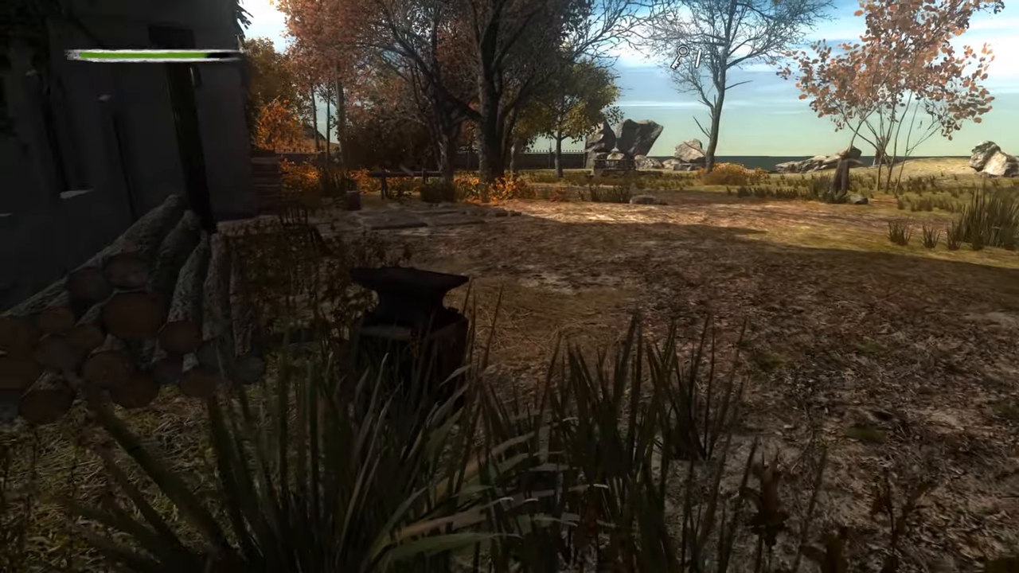
pyautogui.press('w')
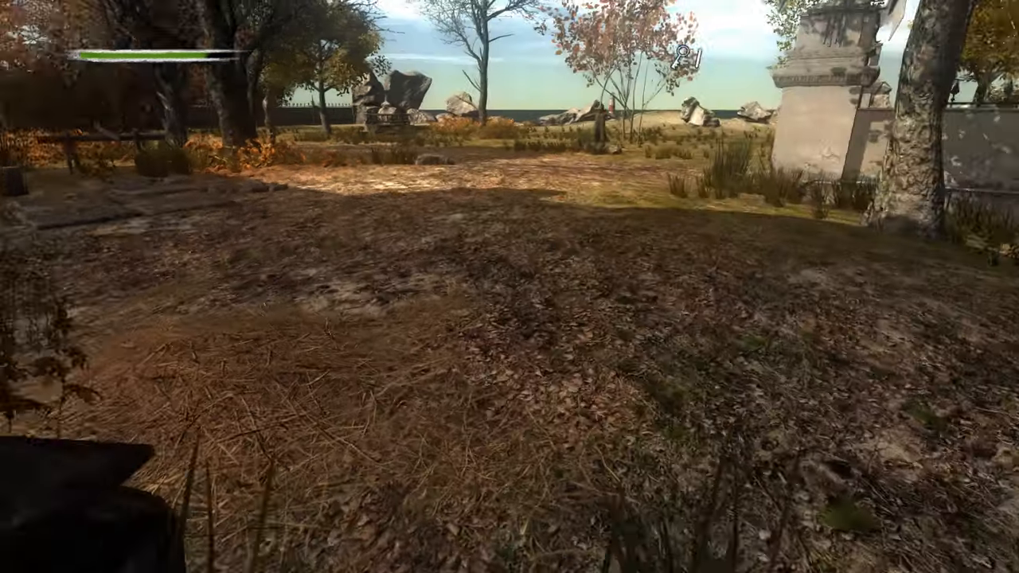
pyautogui.press('w')
pyautogui.press('w')
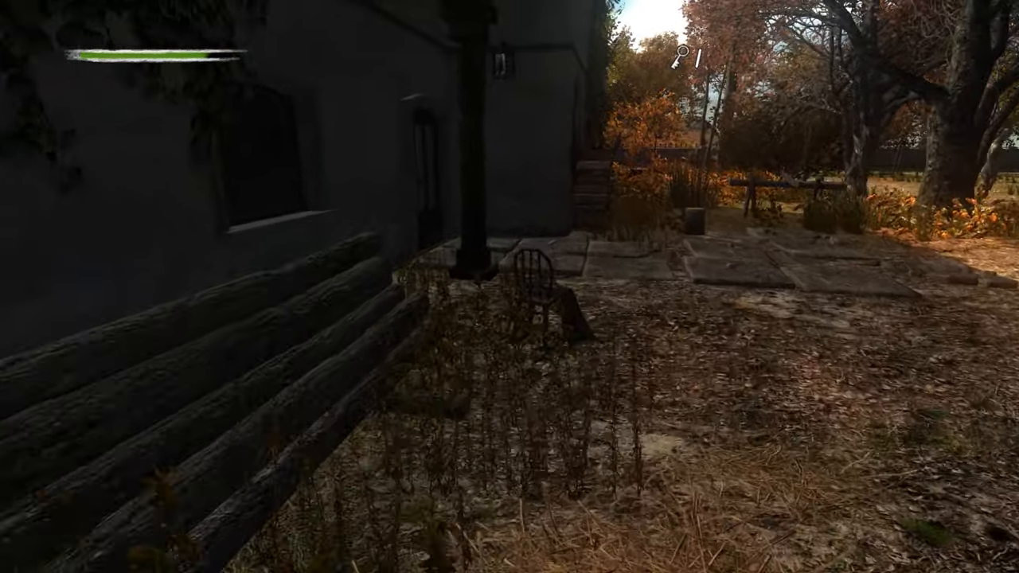
pyautogui.press('w')
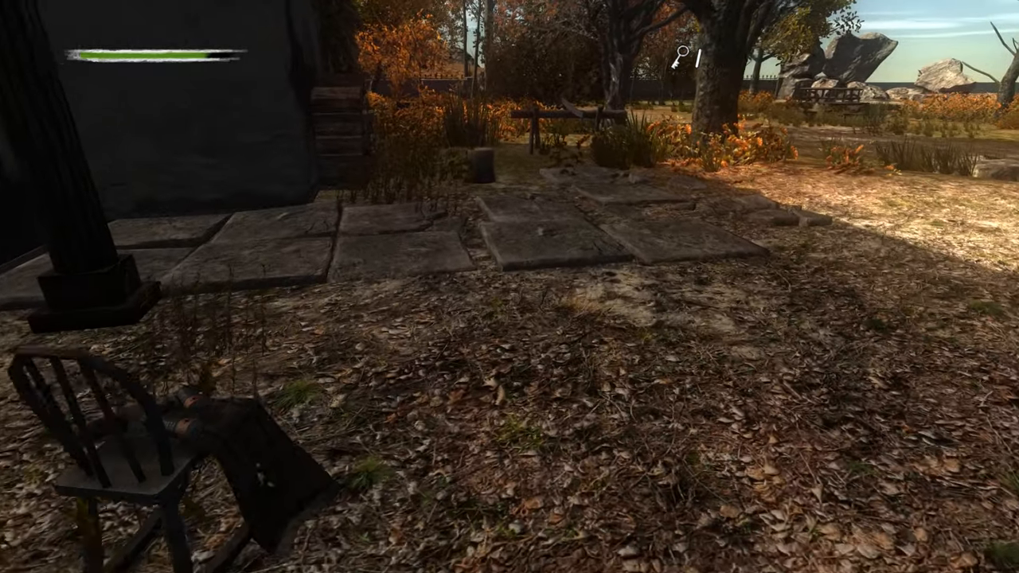
pyautogui.press('w')
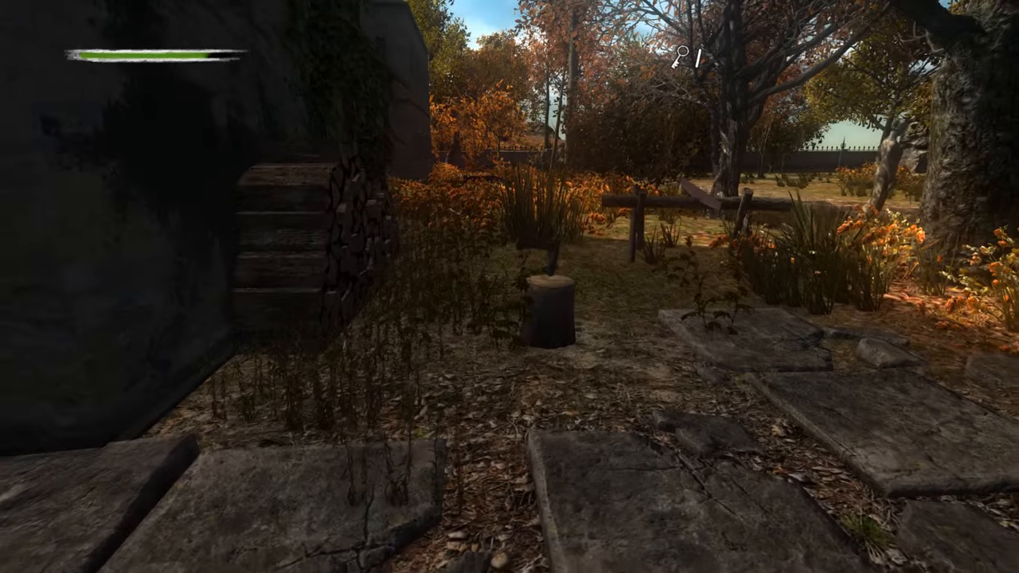
pyautogui.press('w')
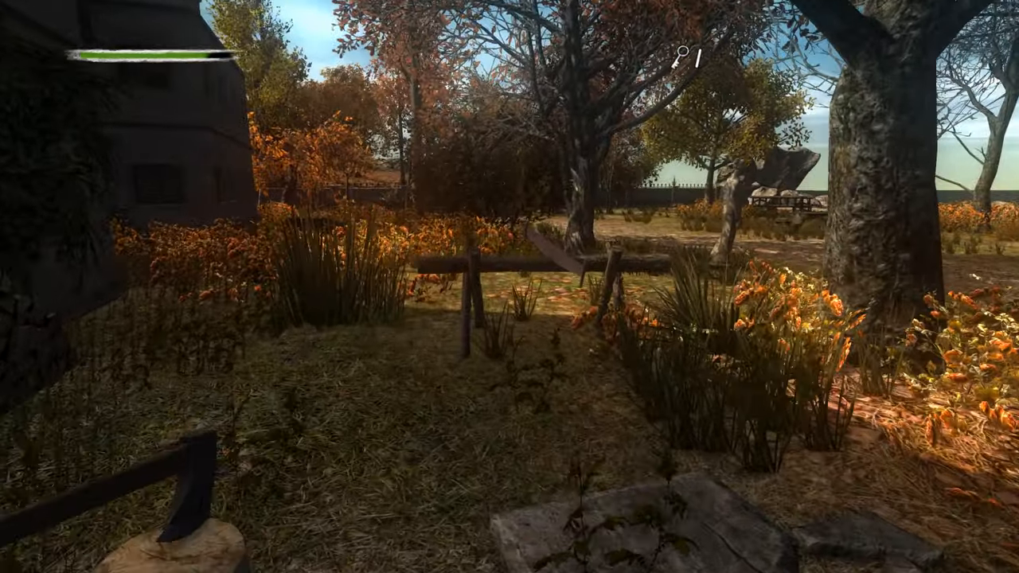
pyautogui.press('w')
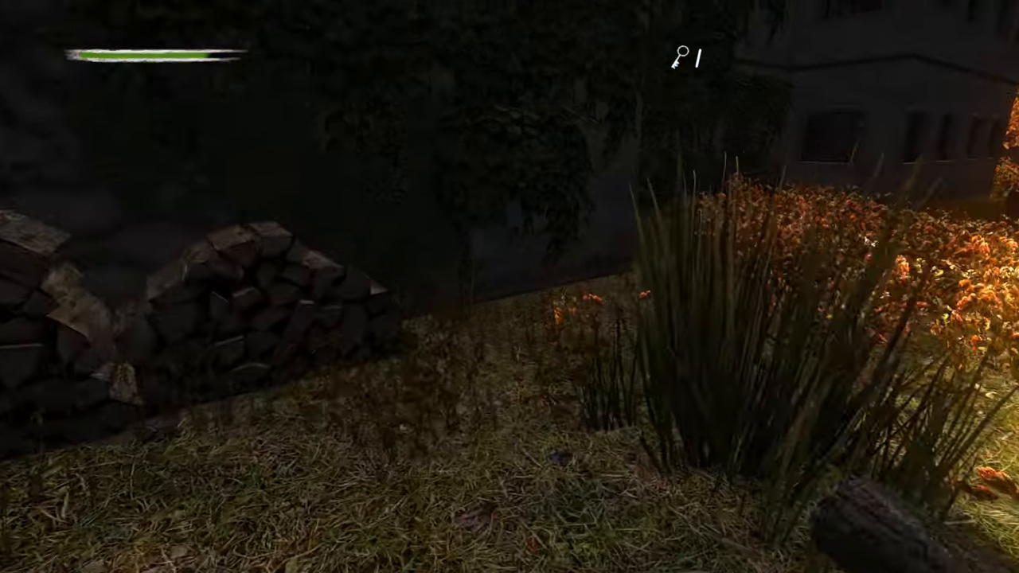
pyautogui.press('w')
pyautogui.press('w')
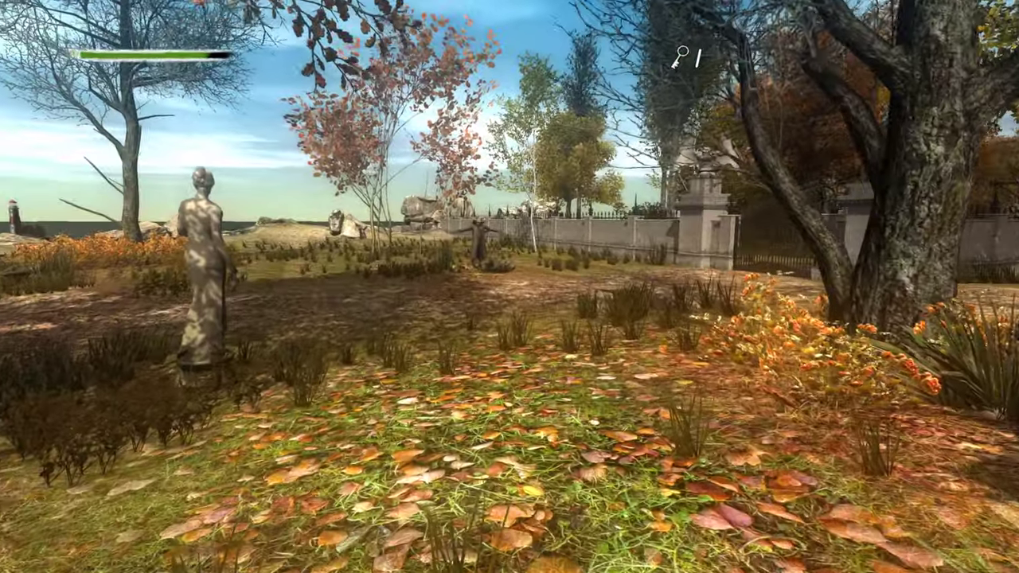
# - Walk past the scarecrow to the second iron gate and inspect its padlocked chain
pyautogui.press('w')
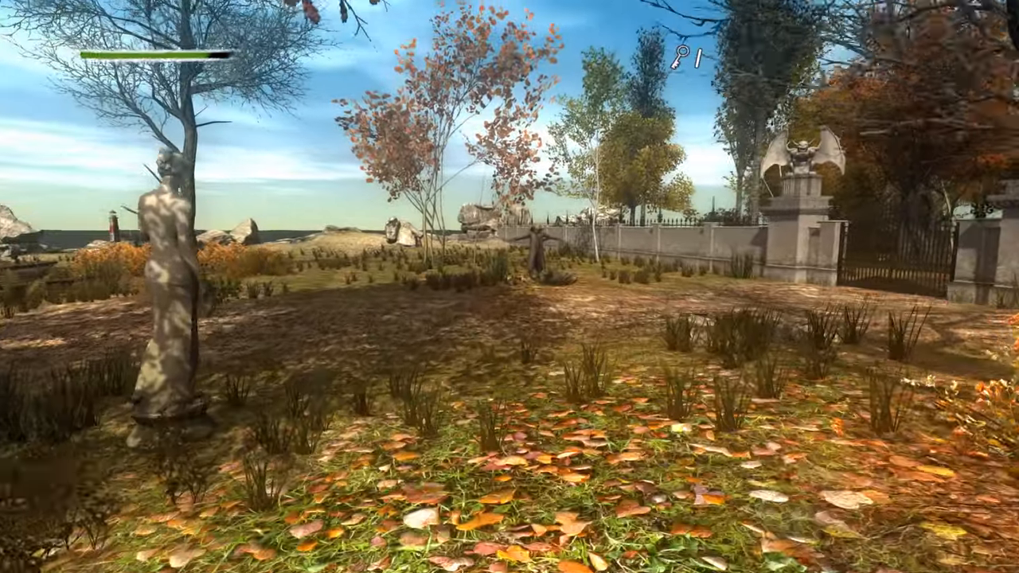
pyautogui.press('w')
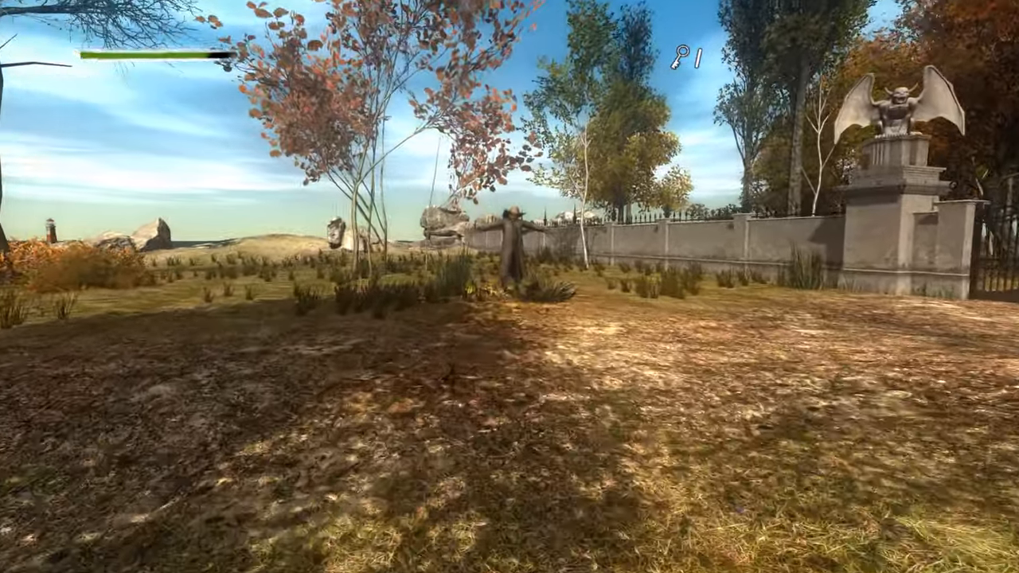
pyautogui.press('w')
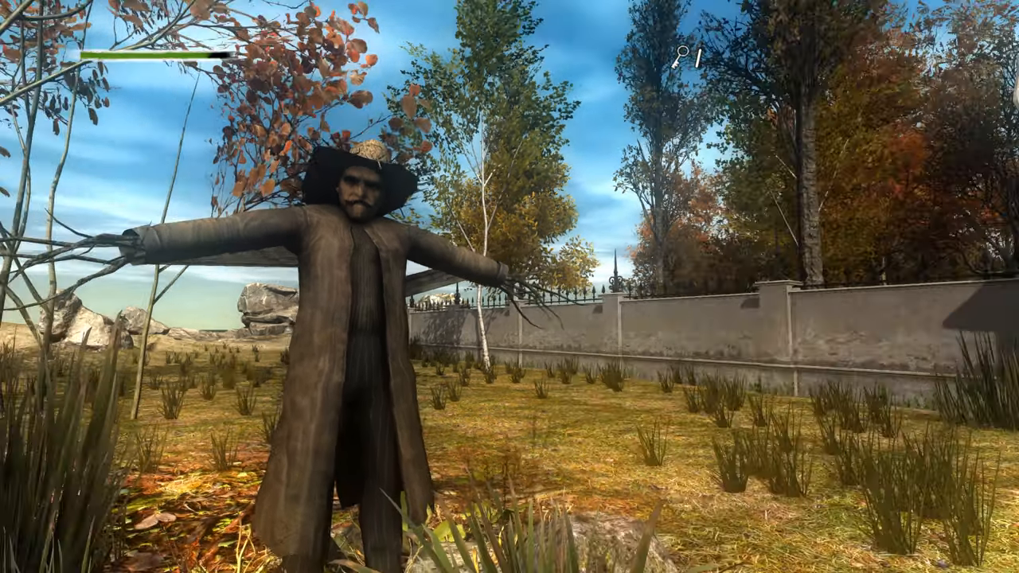
pyautogui.press('w')
pyautogui.press('w')
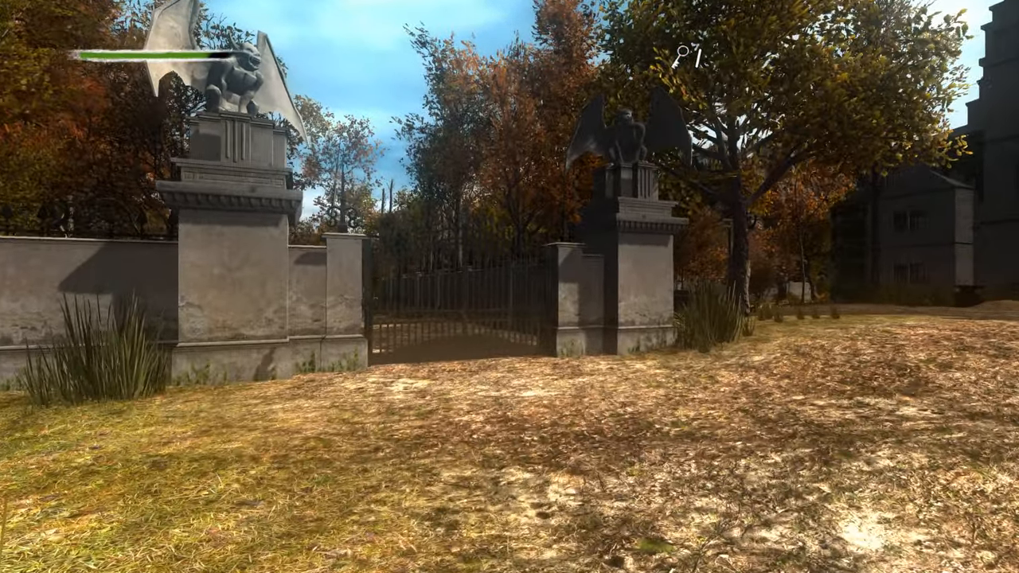
pyautogui.press('w')
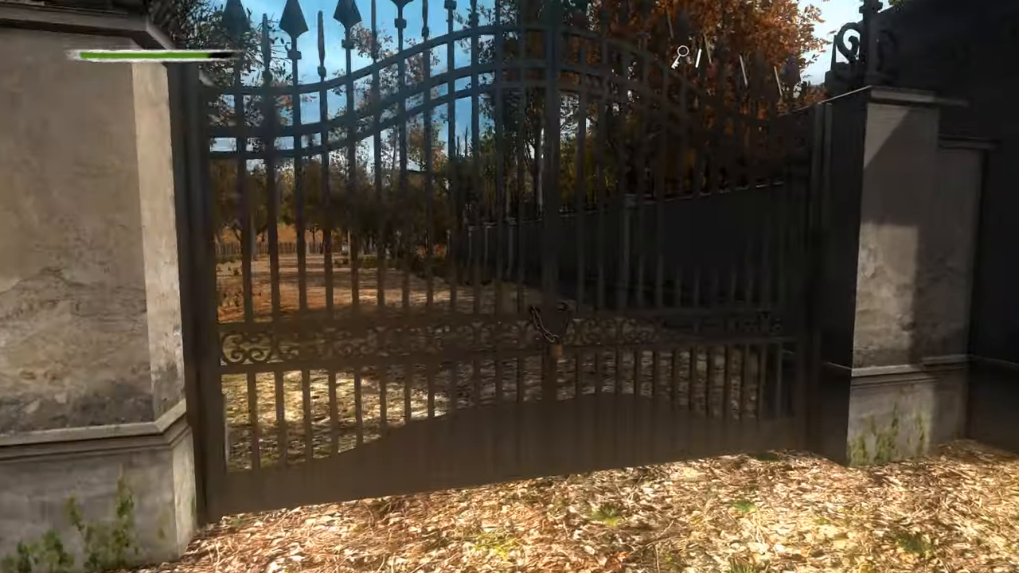
pyautogui.press('w')
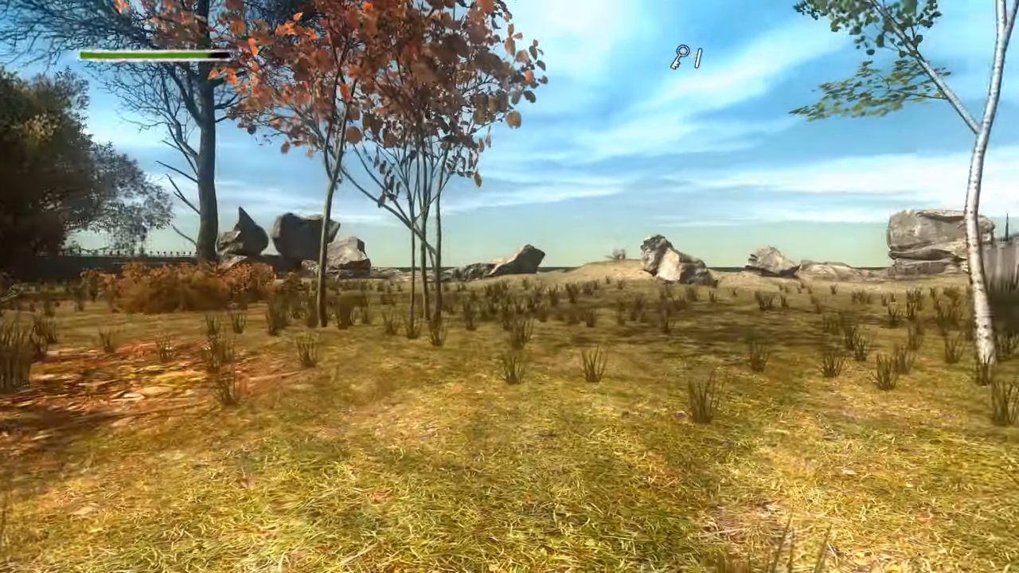
# - Follow the wall out onto the shoreline rocks and look toward the lighthouse at sea
pyautogui.press('w')
pyautogui.press('w')
pyautogui.press('w')
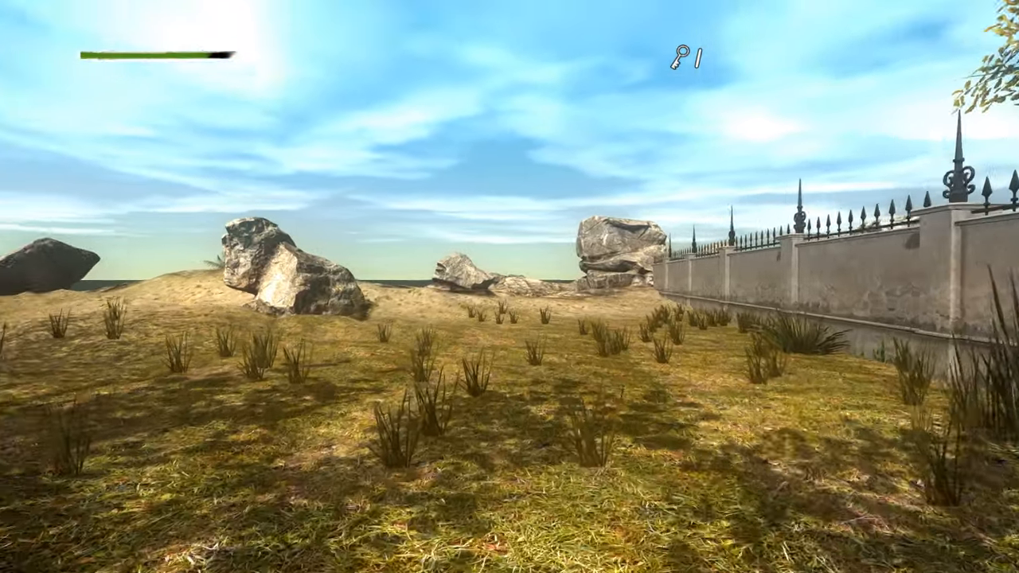
pyautogui.press('w')
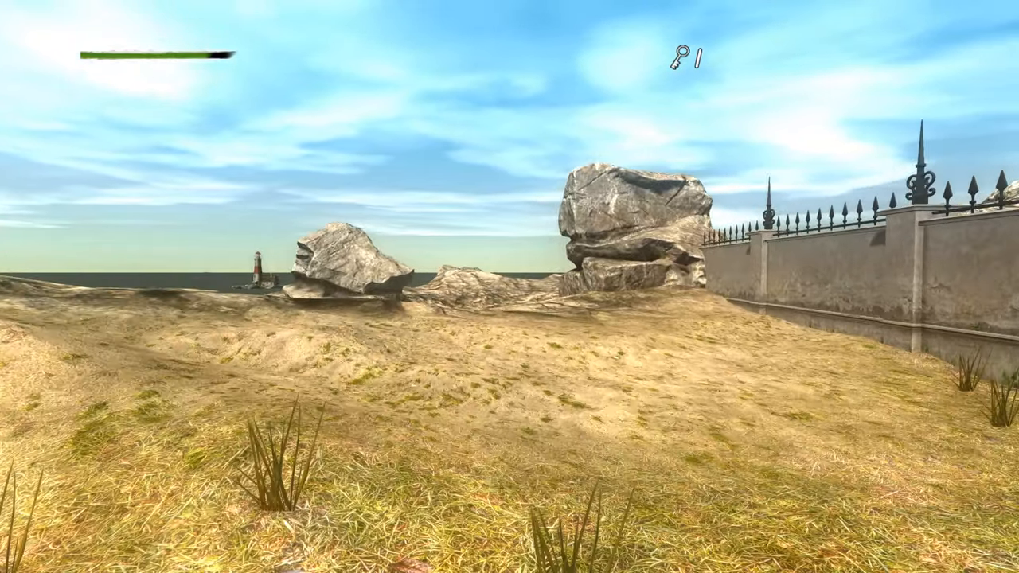
pyautogui.press('w')
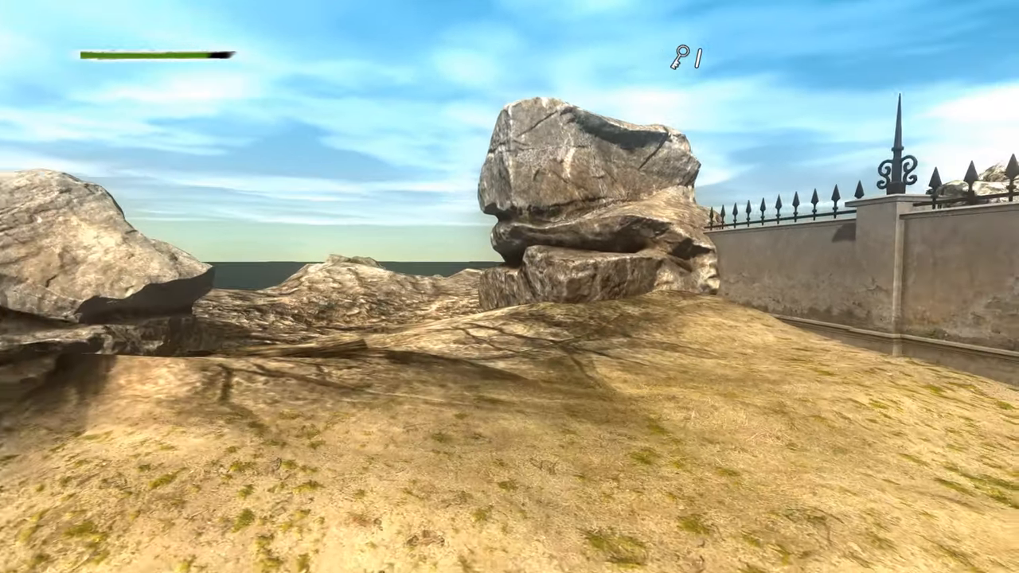
pyautogui.press('w')
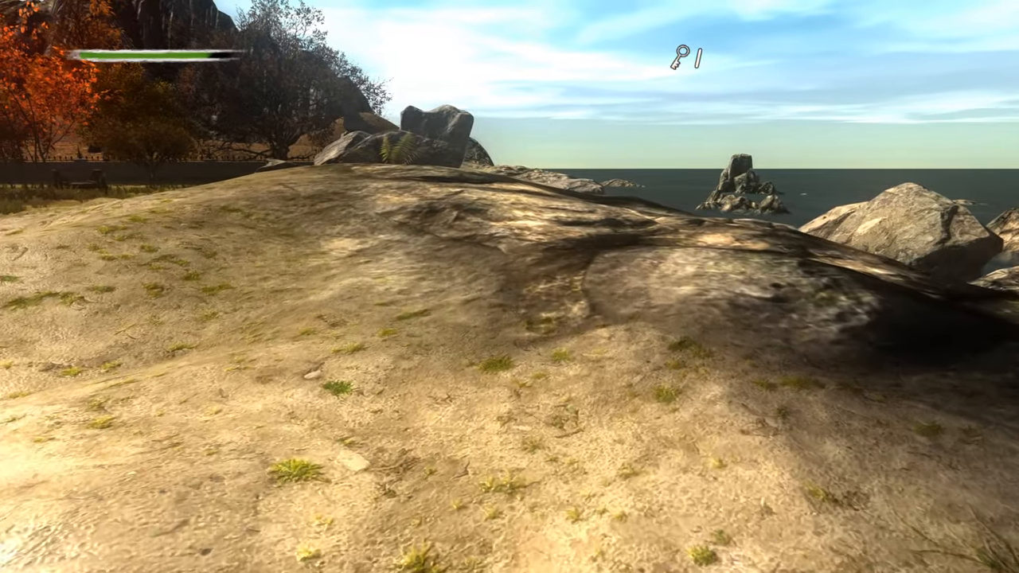
pyautogui.press('w')
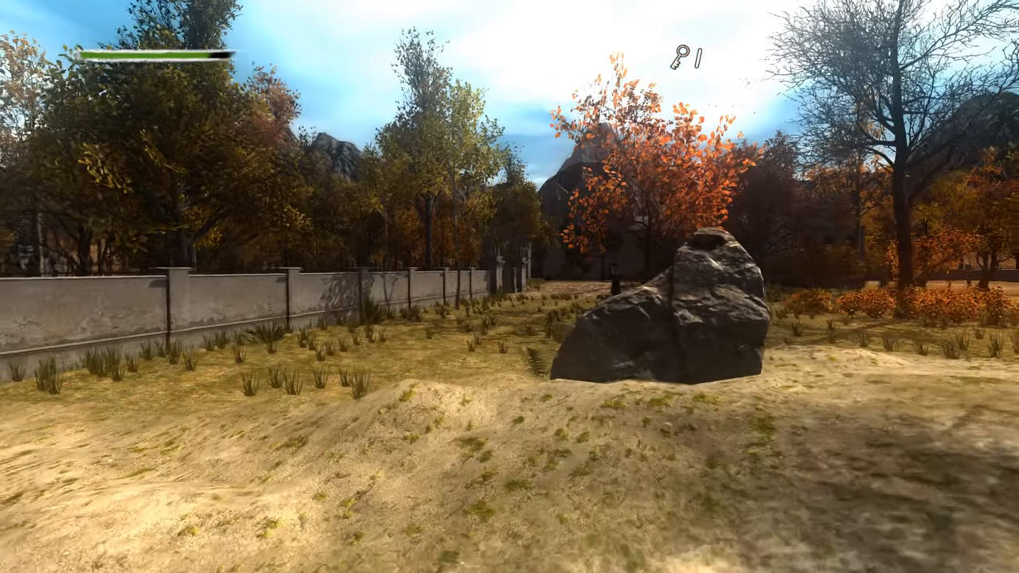
# - Wander between the field and the rocks, then cross them toward the fenced park wall
pyautogui.press('w')
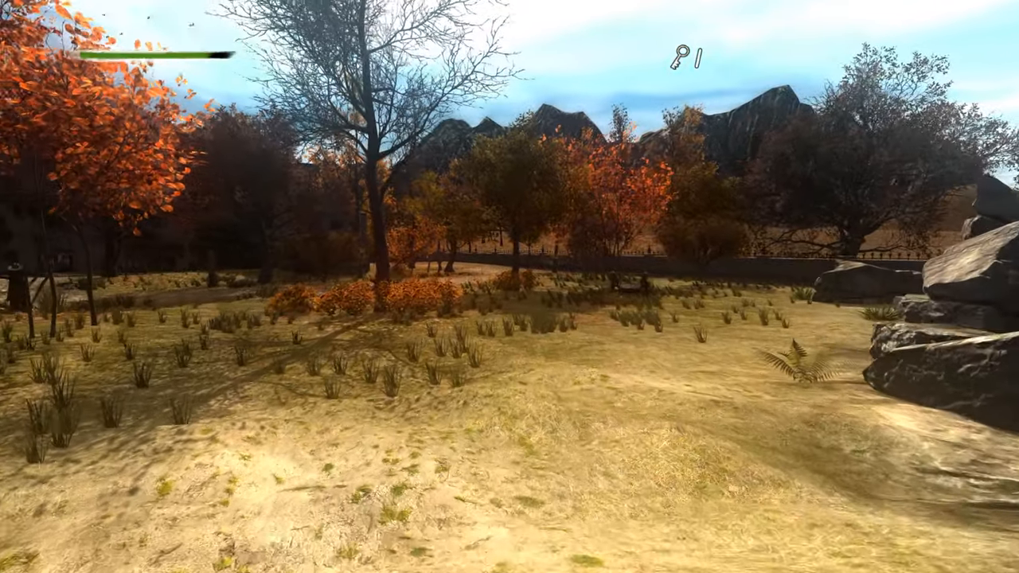
pyautogui.press('w')
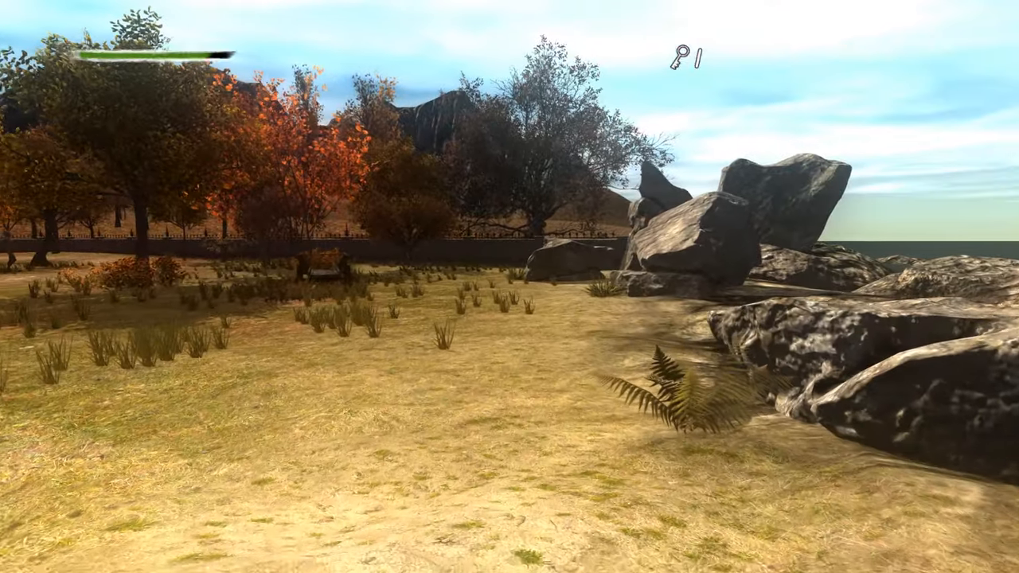
pyautogui.press('w')
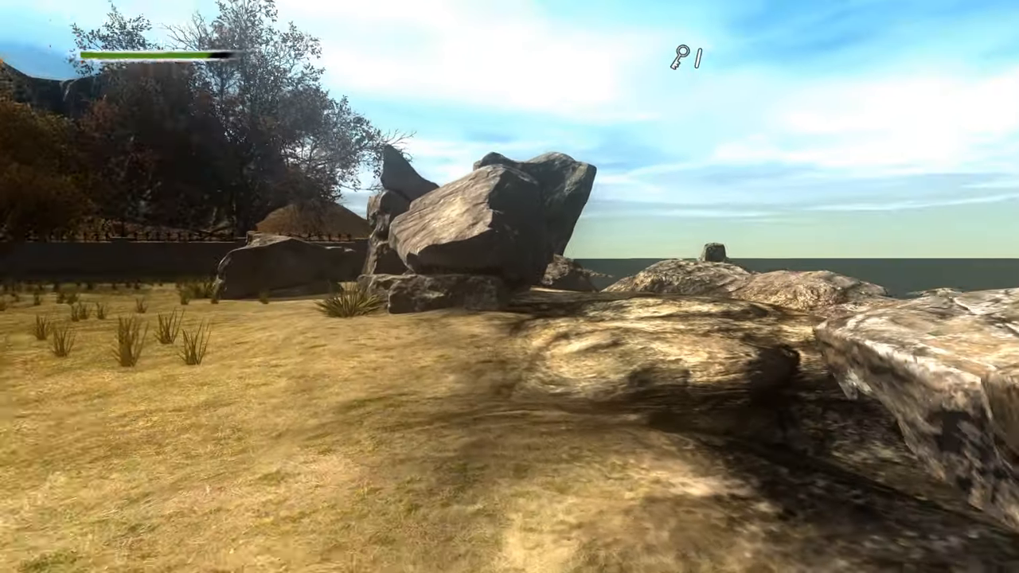
pyautogui.press('w')
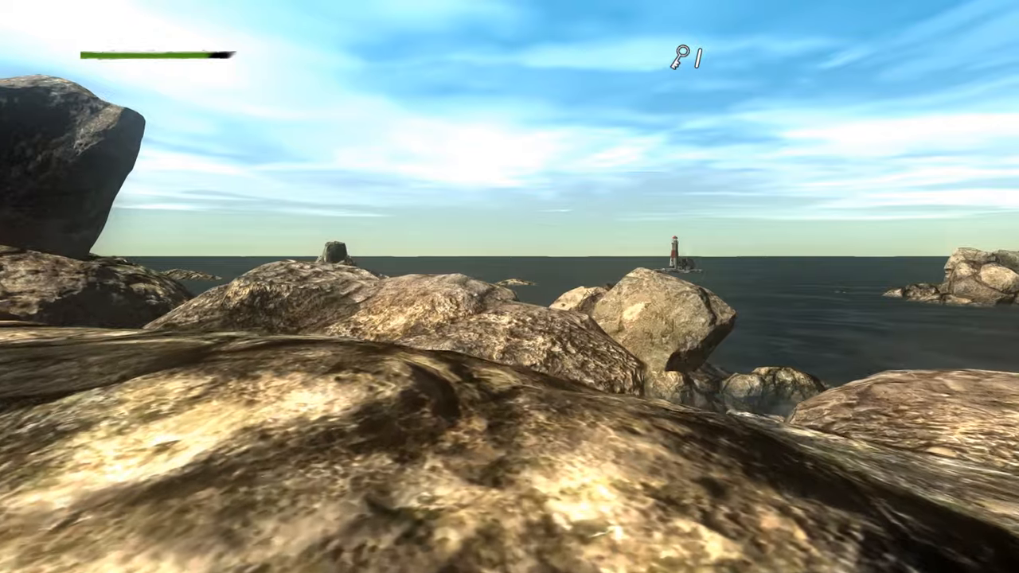
pyautogui.press('w')
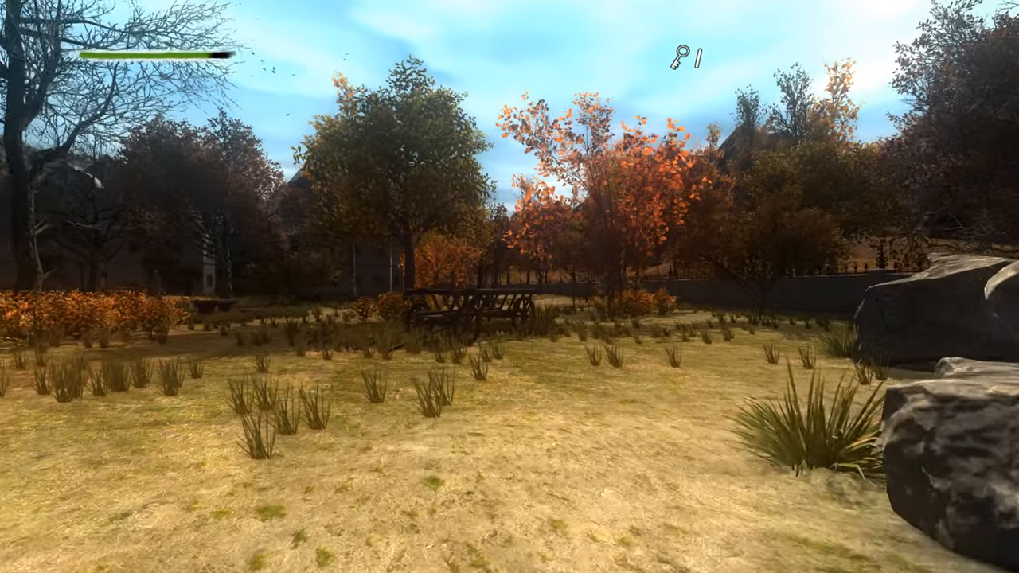
pyautogui.press('w')
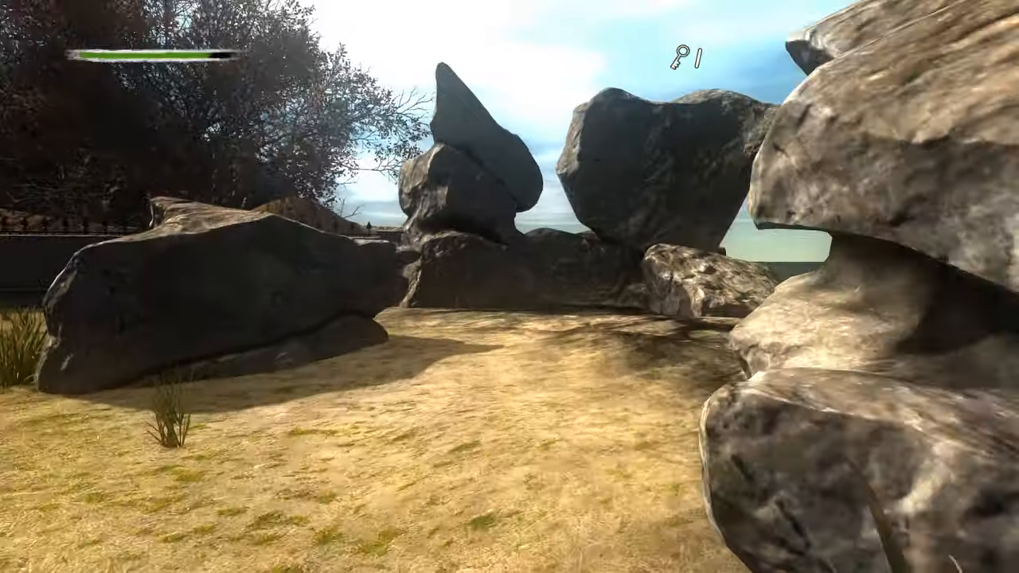
pyautogui.press('w')
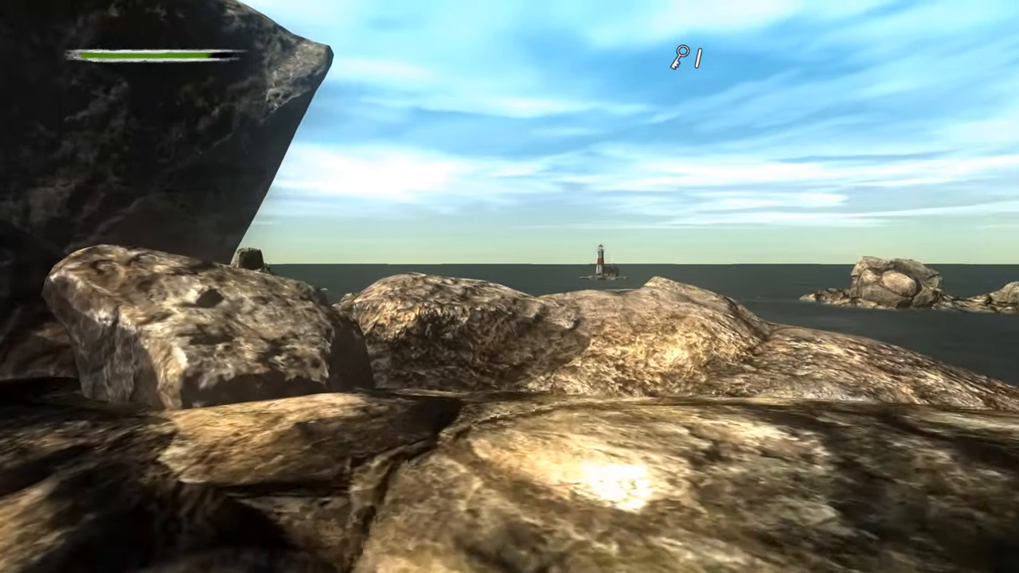
pyautogui.press('w')
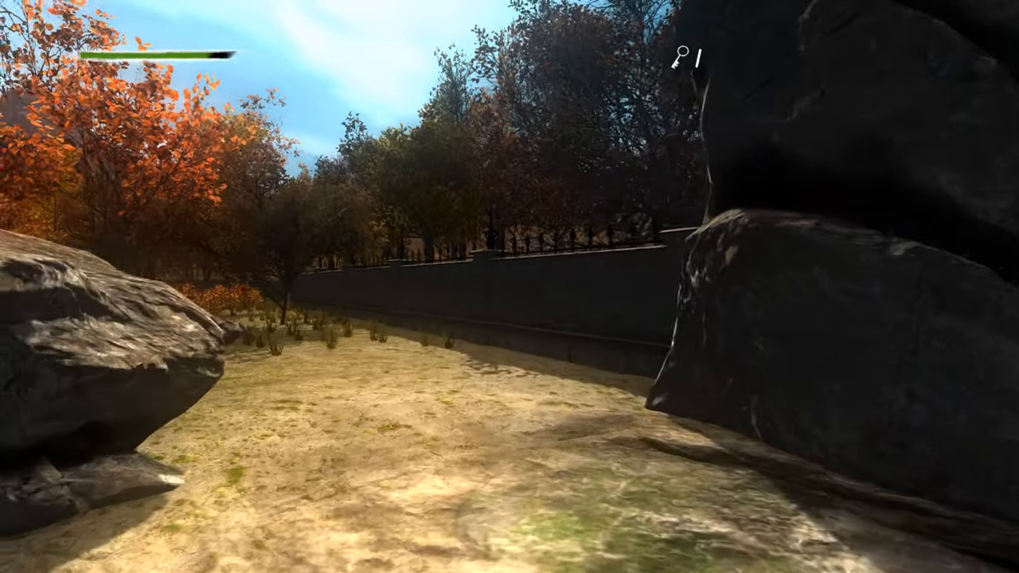
# - Walk up to the wooden cart and continue past it into the garden
pyautogui.press('w')
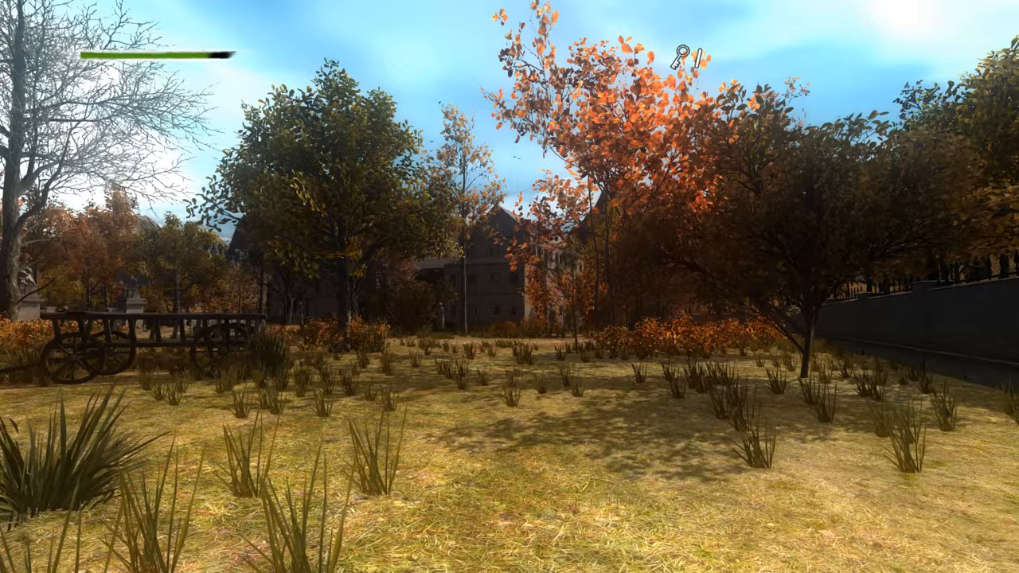
pyautogui.press('w')
pyautogui.press('w')
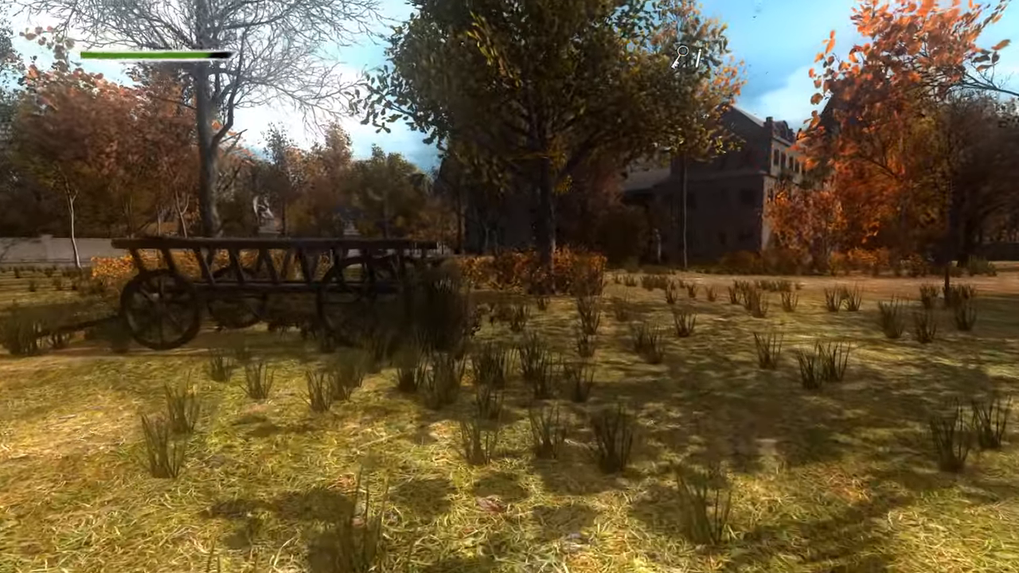
pyautogui.press('w')
pyautogui.press('w')
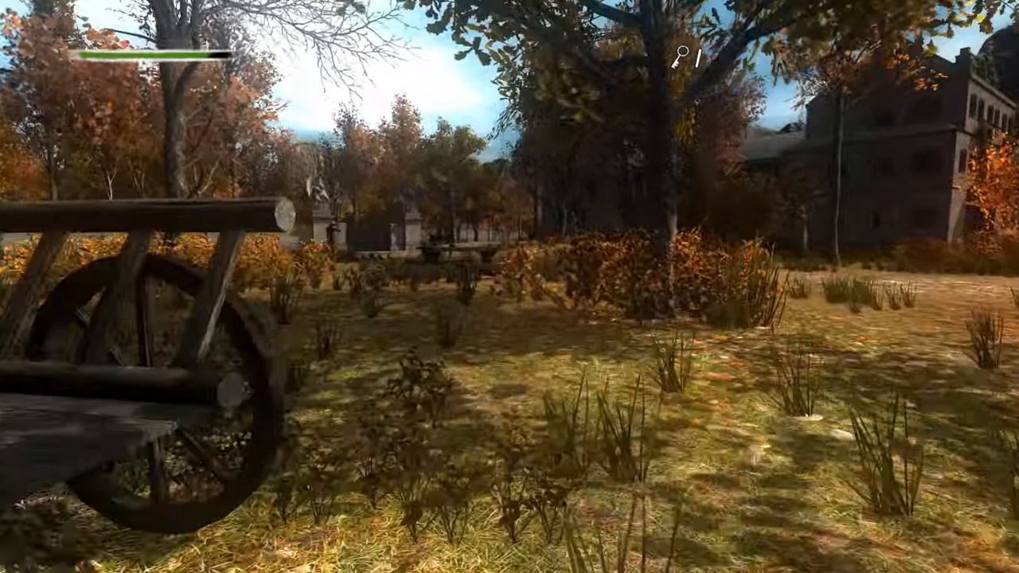
pyautogui.press('w')
# - Reach the picnic table with the lantern and circle it to find the small key on top
pyautogui.press('w')
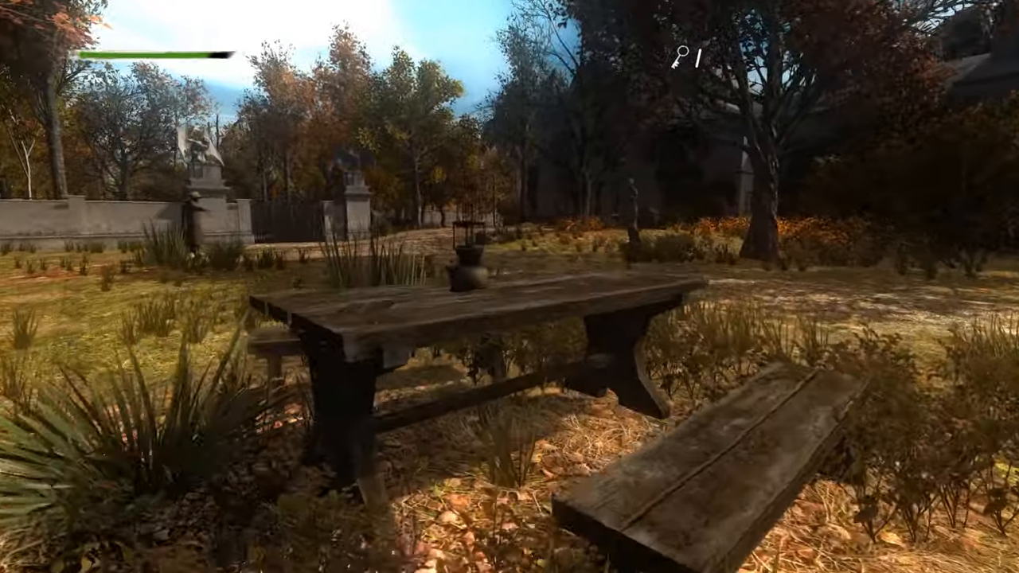
pyautogui.press('w')
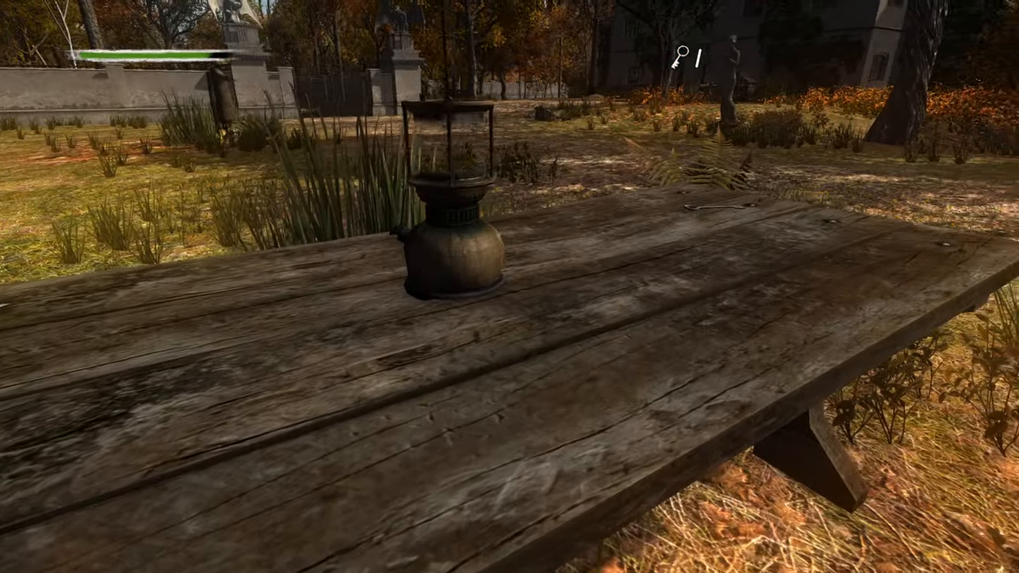
pyautogui.press('w')
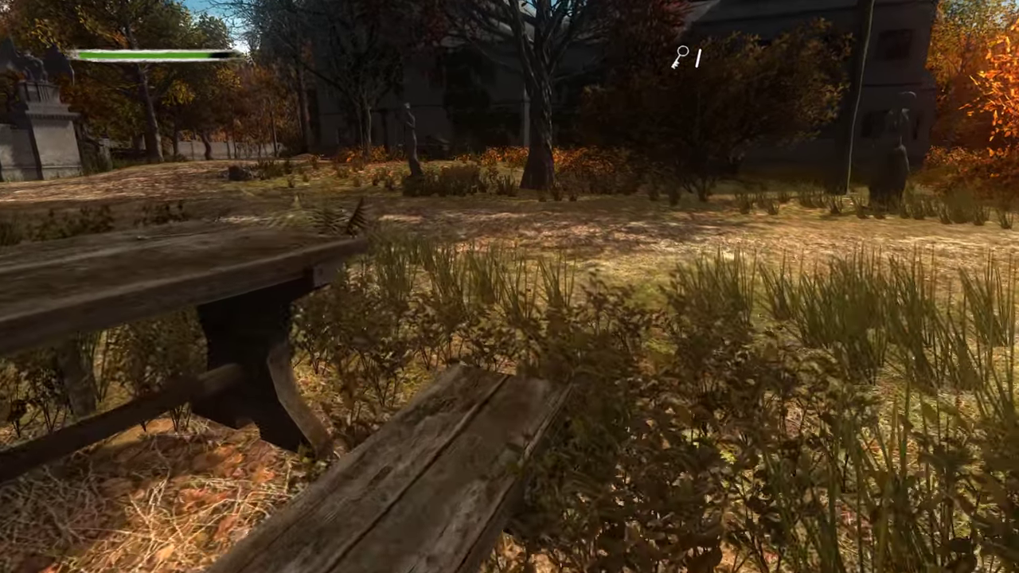
pyautogui.press('w')
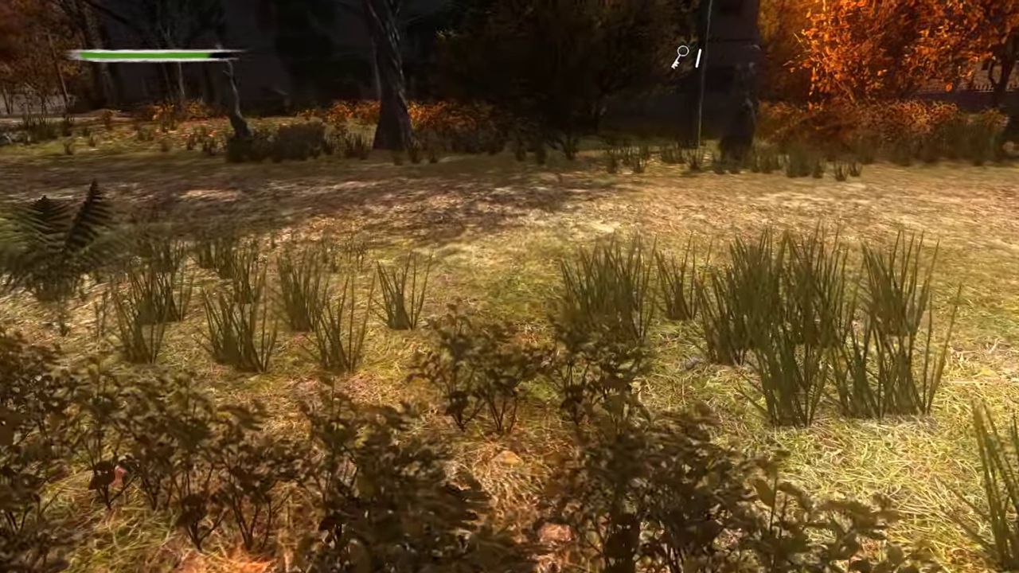
pyautogui.press('w')
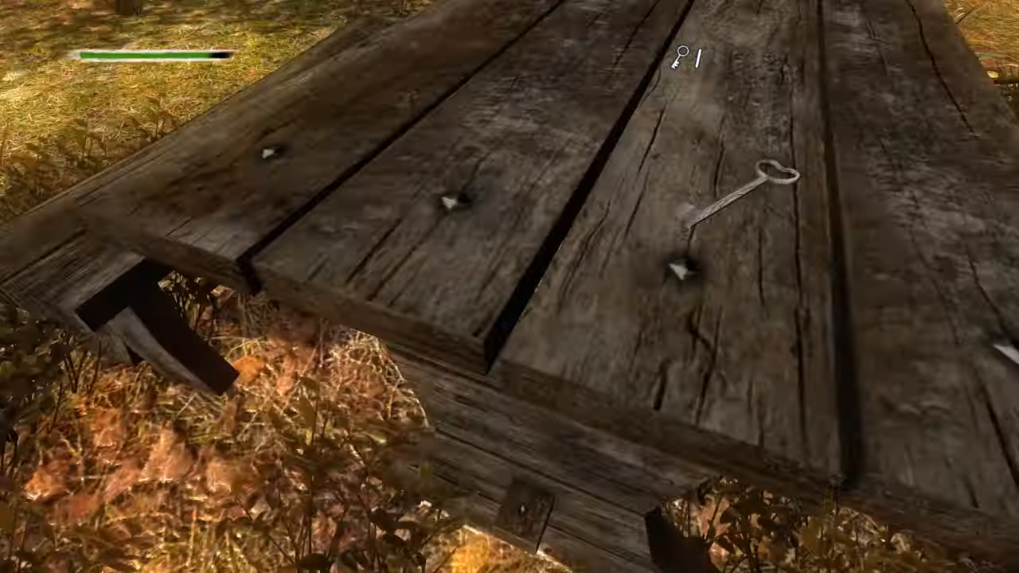
# - Leave the table, push through the orange bushes along the ivy-covered mansion wall toward the glass door
pyautogui.press('w')
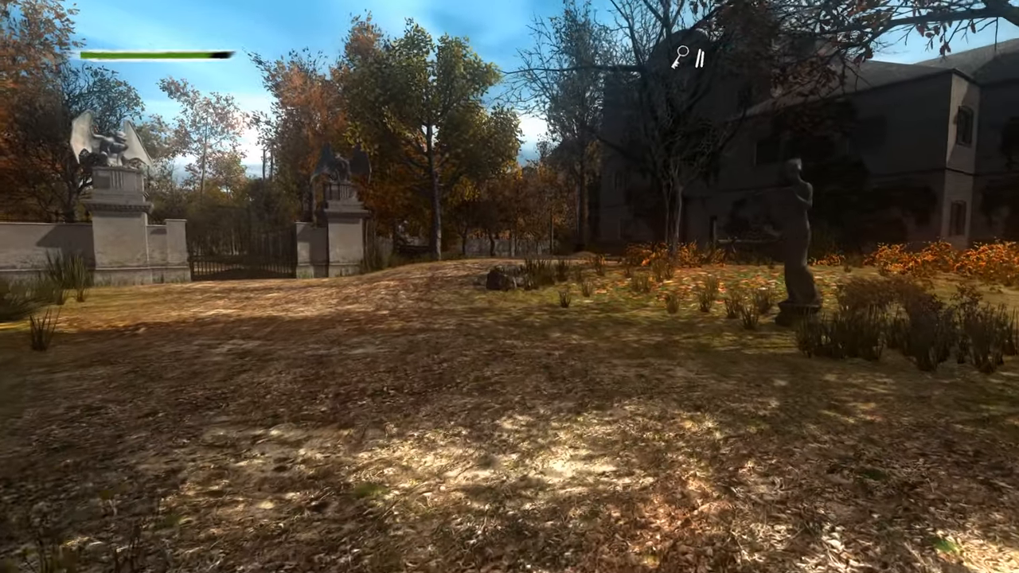
pyautogui.press('w')
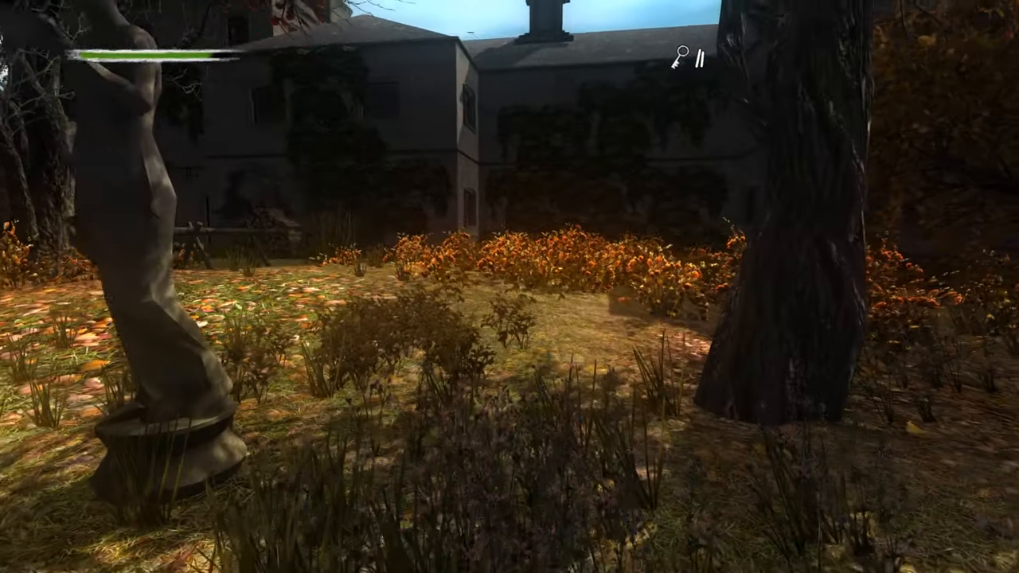
pyautogui.press('w')
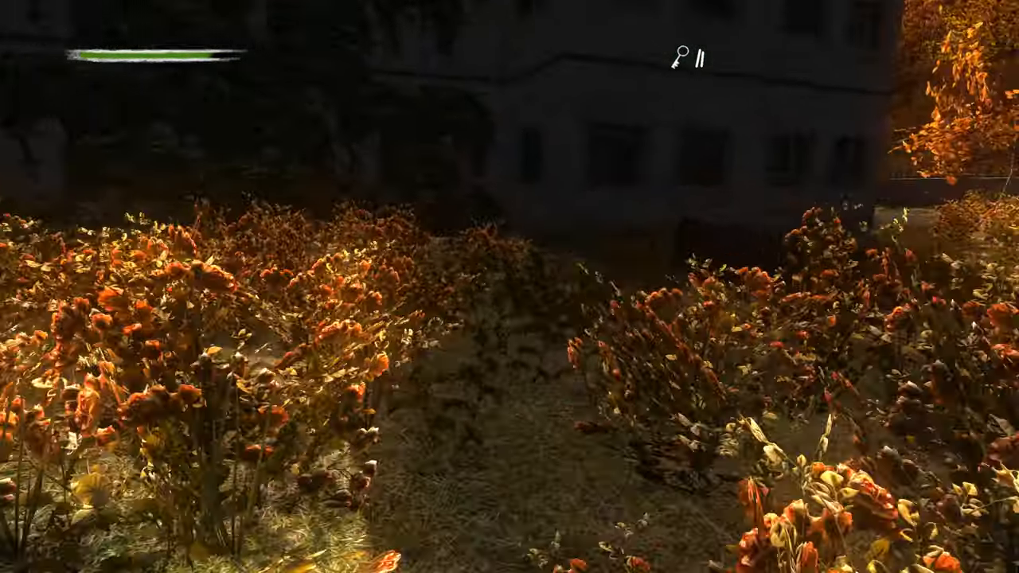
pyautogui.press('w')
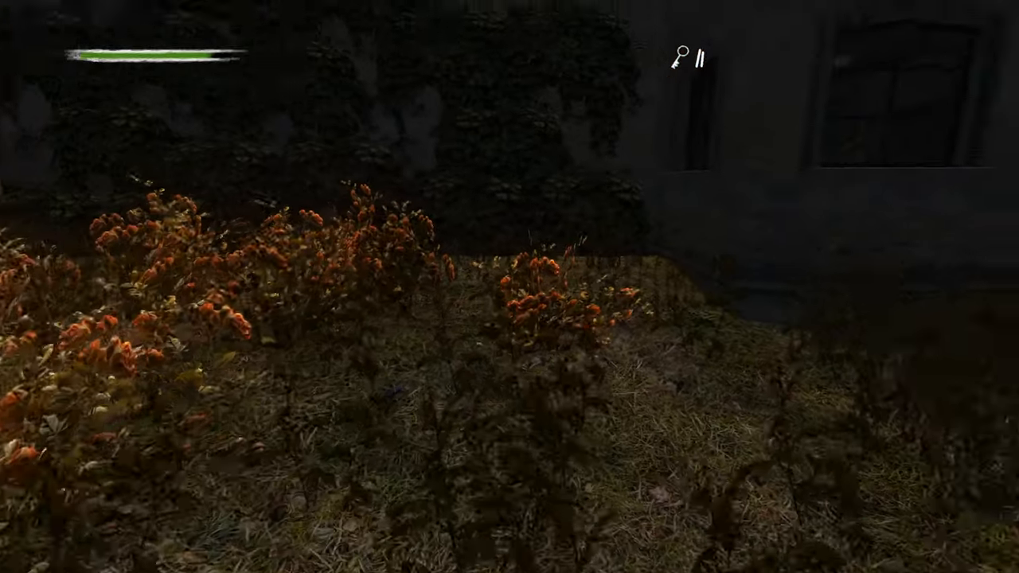
pyautogui.press('w')
pyautogui.press('w')
pyautogui.press('w')
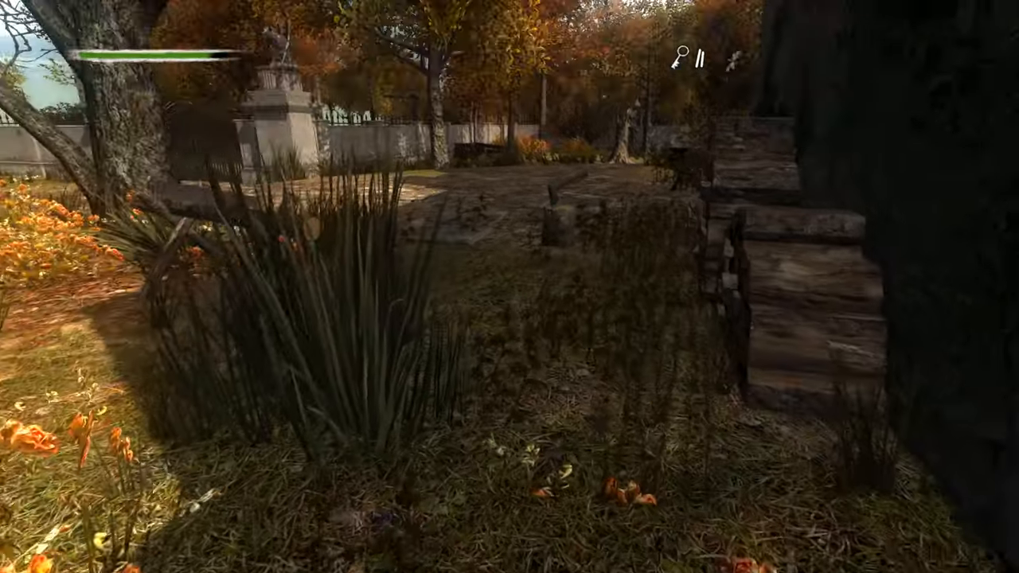
pyautogui.press('w')
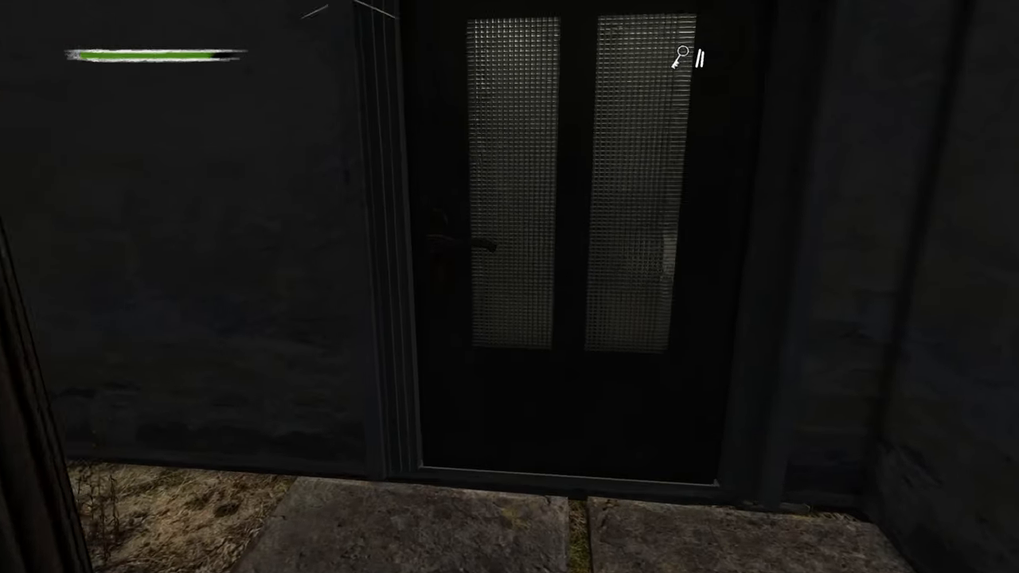
# - Go through the glass-paneled door into the mansion
pyautogui.click(509, 287)
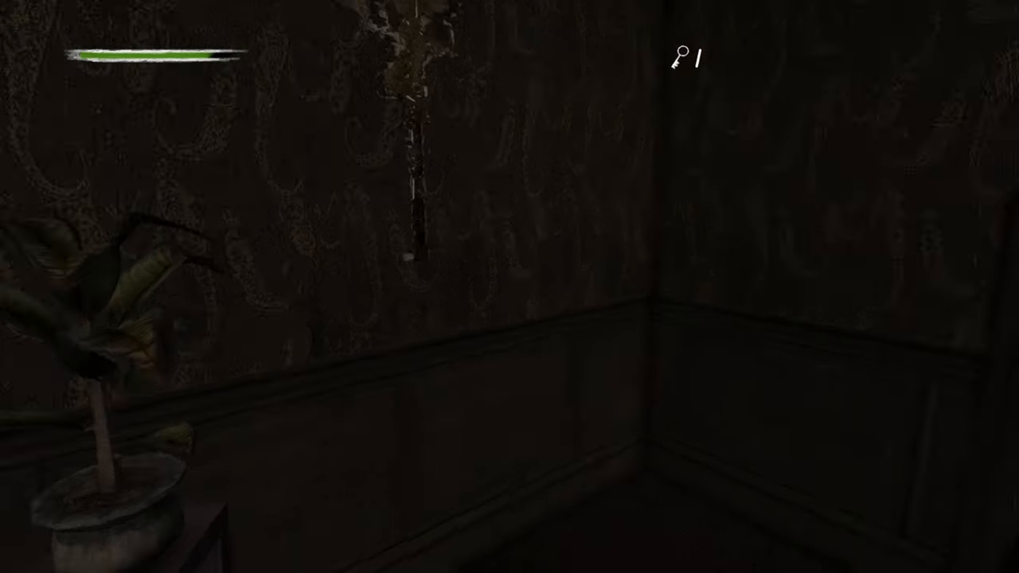
# - Try the inner door, switch on the hallway lights and find the far hallway door locked
pyautogui.click(510, 286)
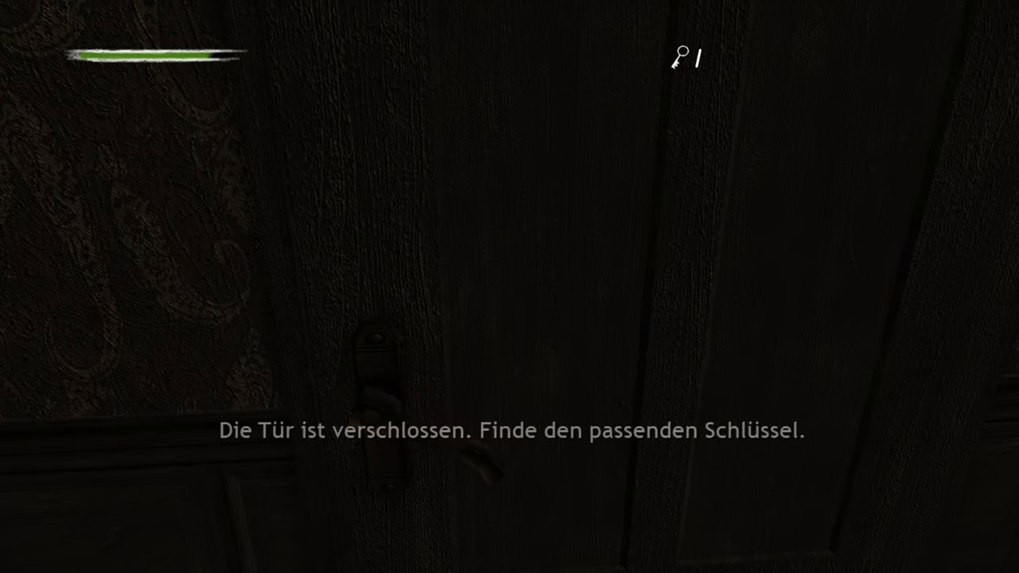
pyautogui.click(509, 286)
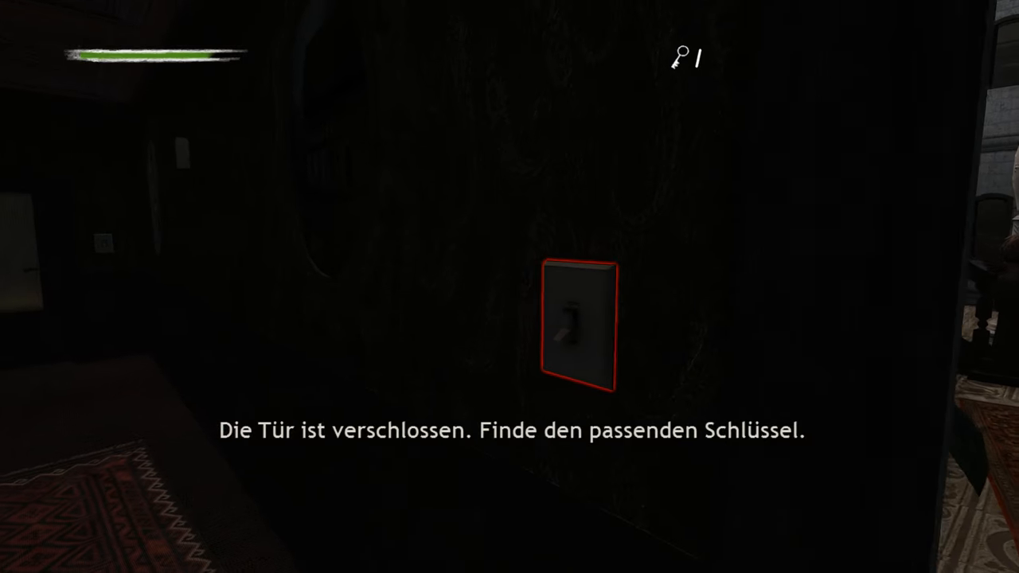
pyautogui.press('w')
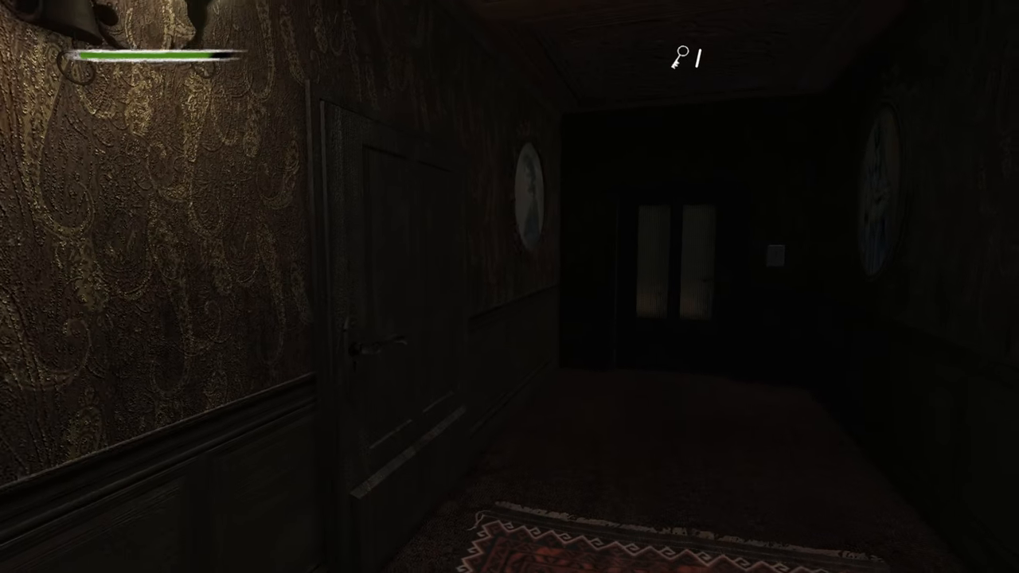
pyautogui.click(509, 287)
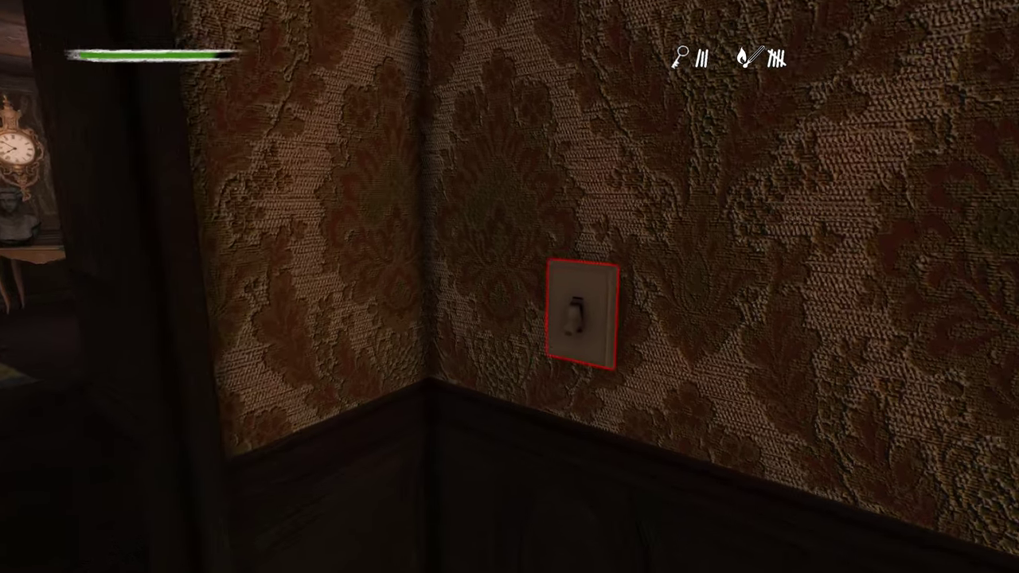
# - Switch on the sitting room chandelier and take the matchbox from the coffee table
pyautogui.click(589, 263)
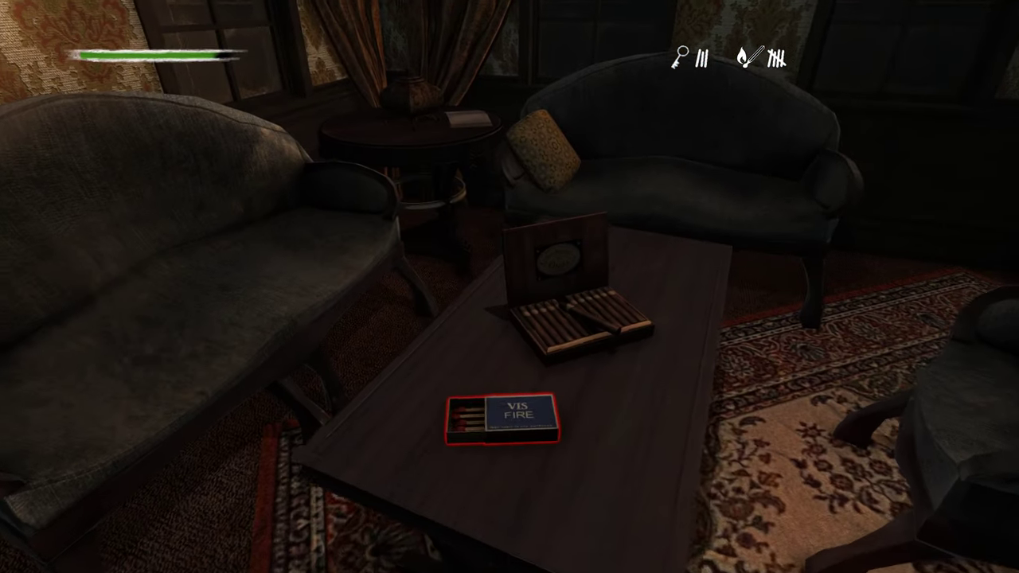
pyautogui.click(538, 485)
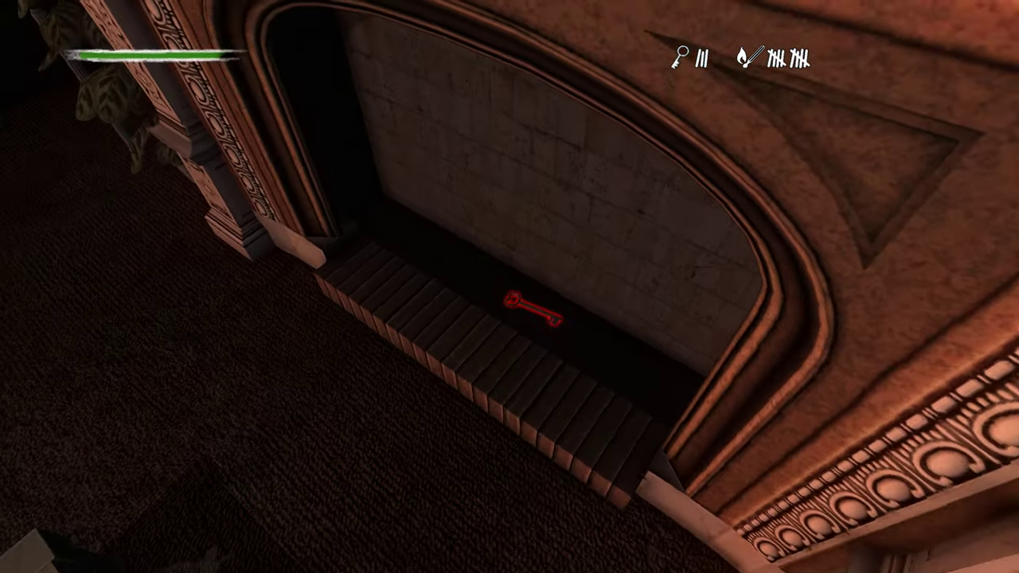
# - Take the red key from the hearth, light the trophy room, then switch its light off again
pyautogui.click(532, 311)
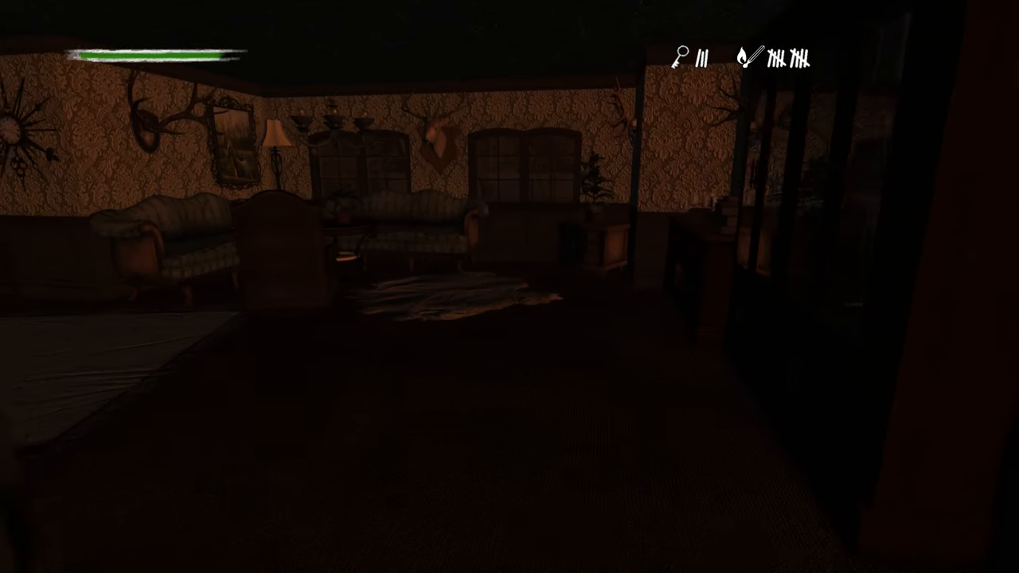
pyautogui.press('e')
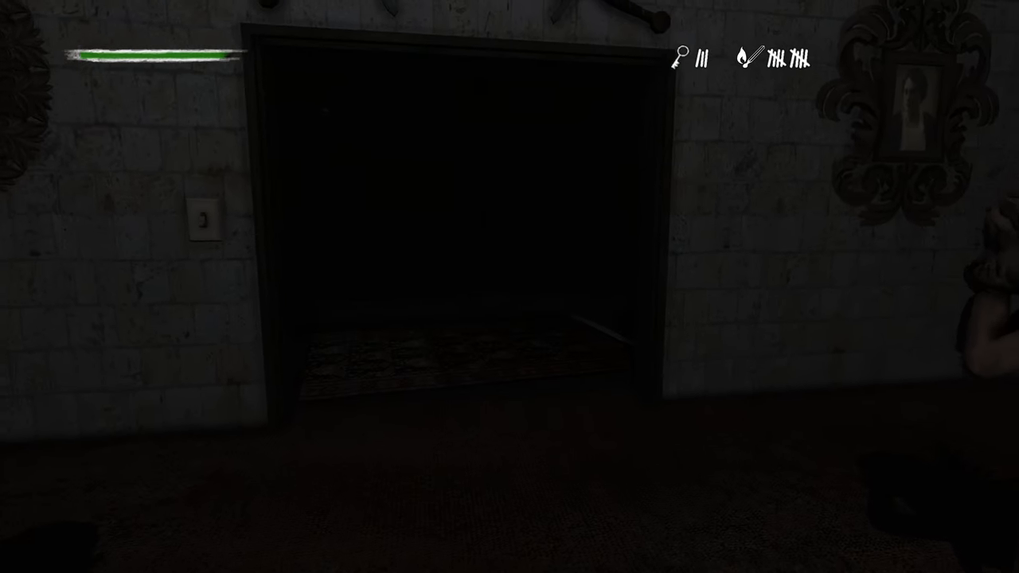
pyautogui.press('e')
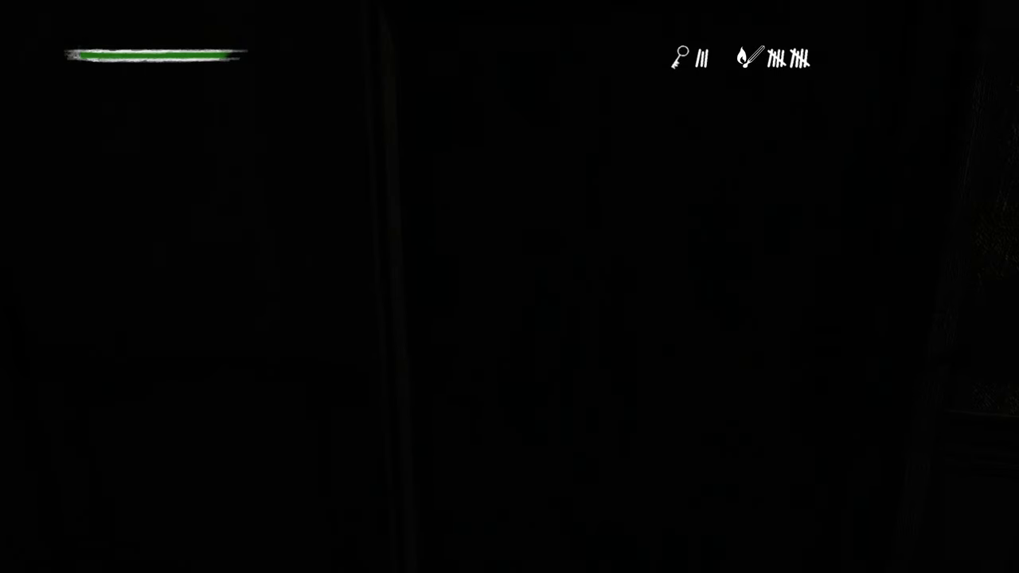
# - Walk down the hallway past the dark door to the wall switch and try opening the door
pyautogui.press('w')
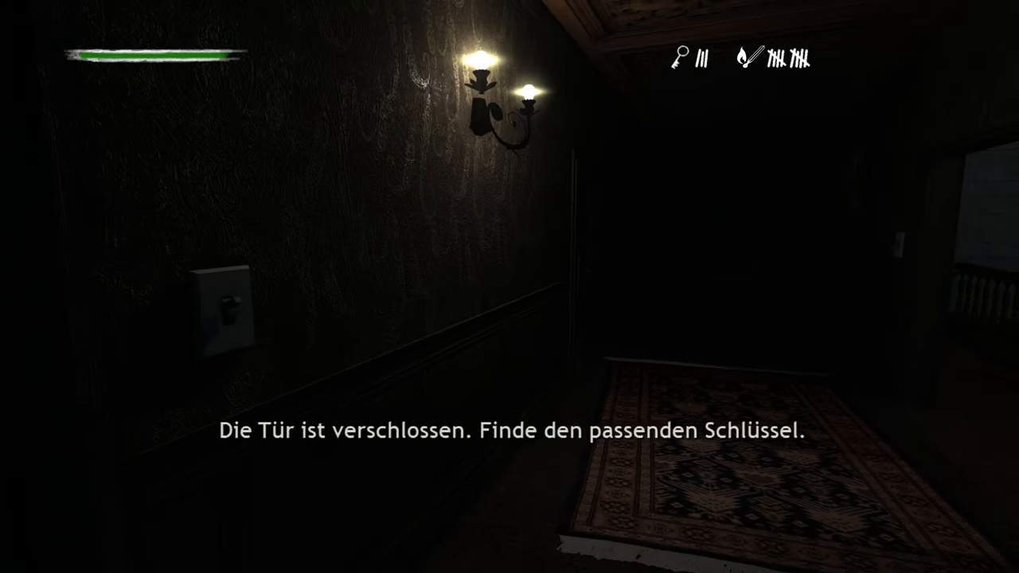
pyautogui.press('w')
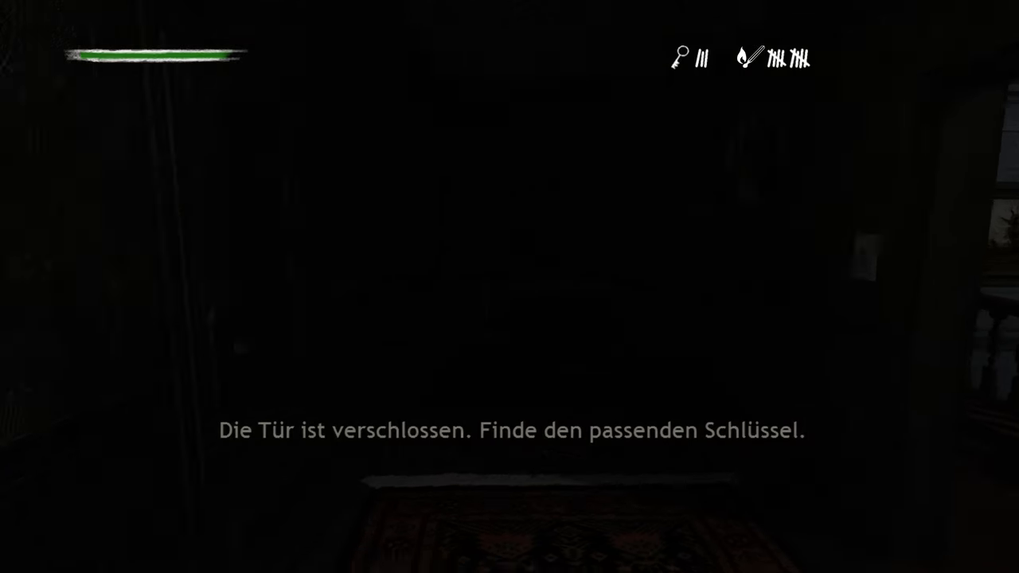
pyautogui.press('w')
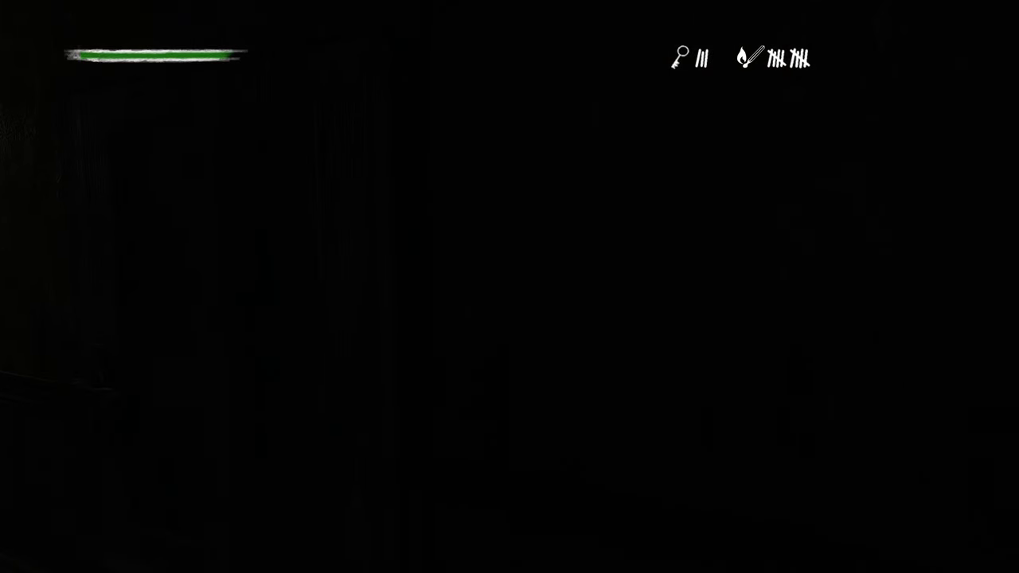
pyautogui.click(509, 286)
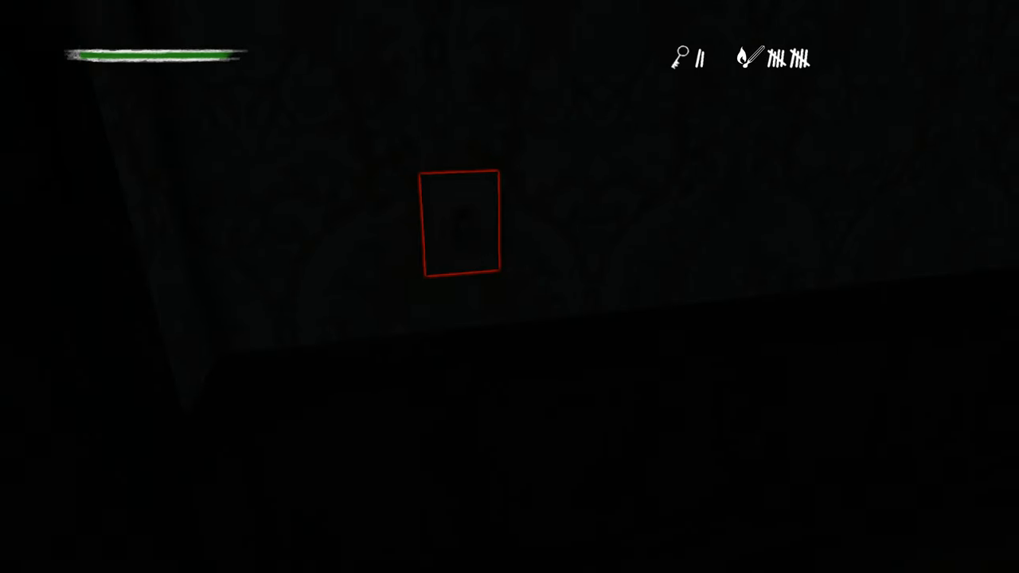
# - Push the door open and follow the rug-lined hallway to the bedroom door
pyautogui.press('w')
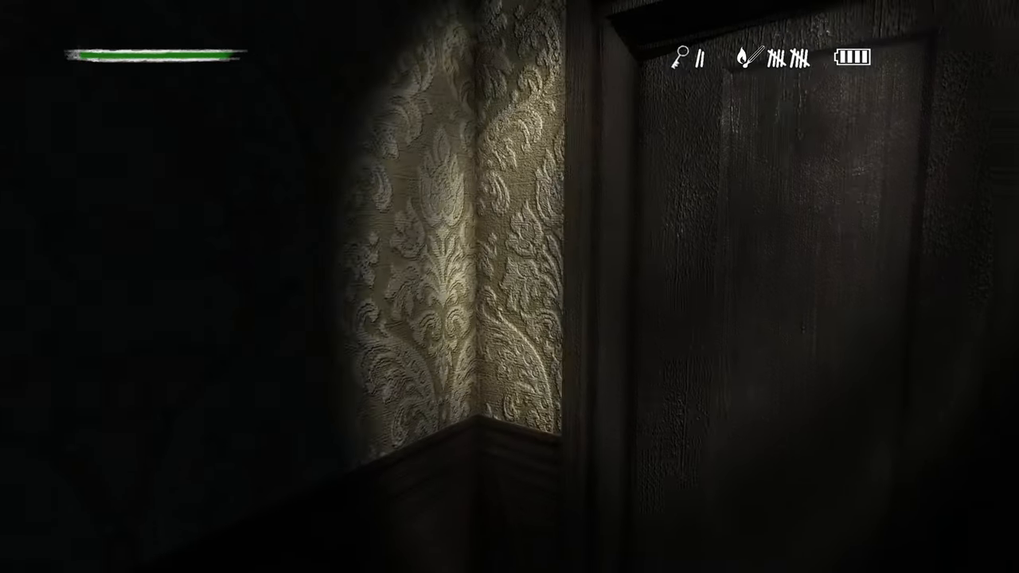
pyautogui.press('w')
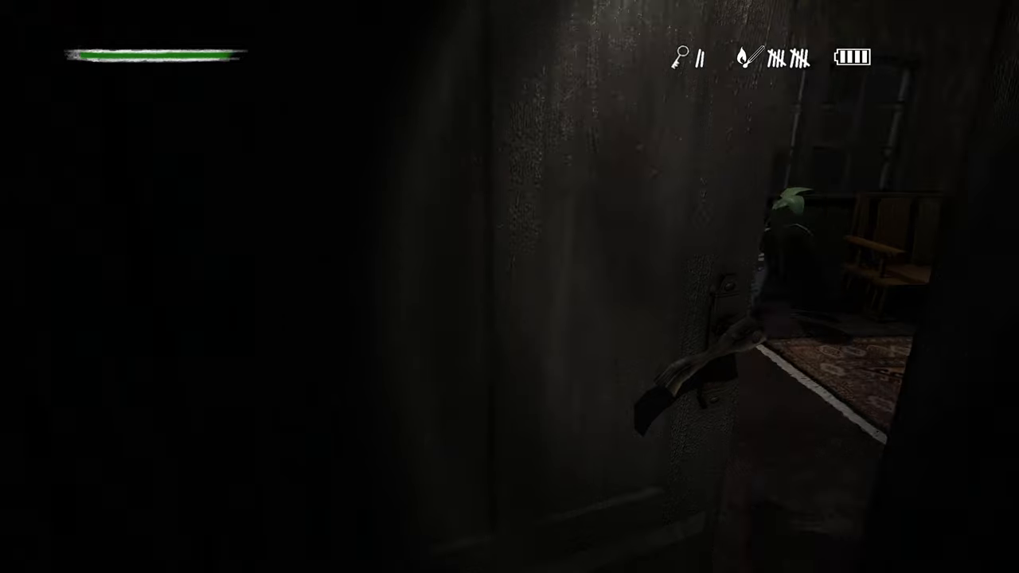
pyautogui.press('w')
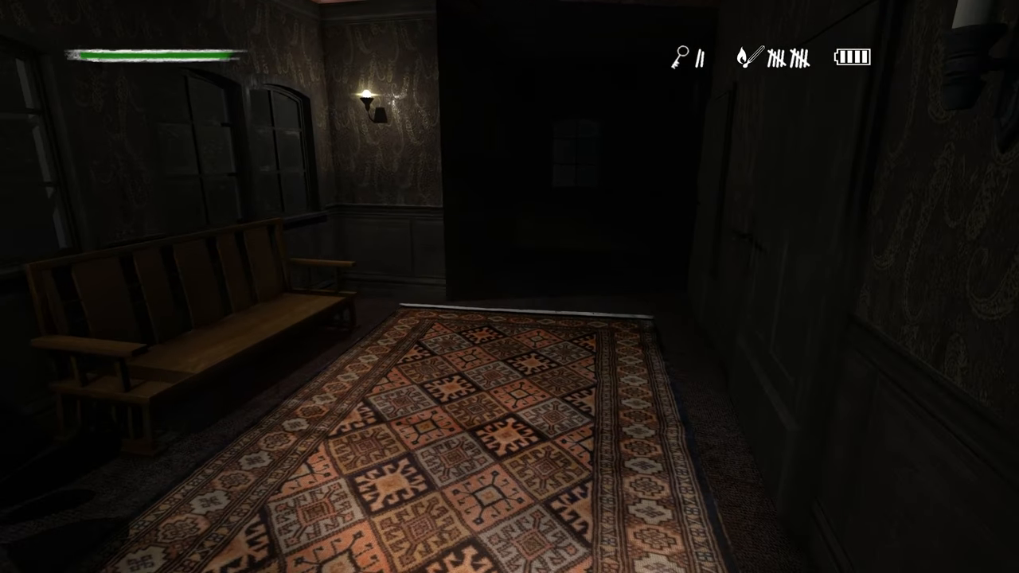
pyautogui.press('w')
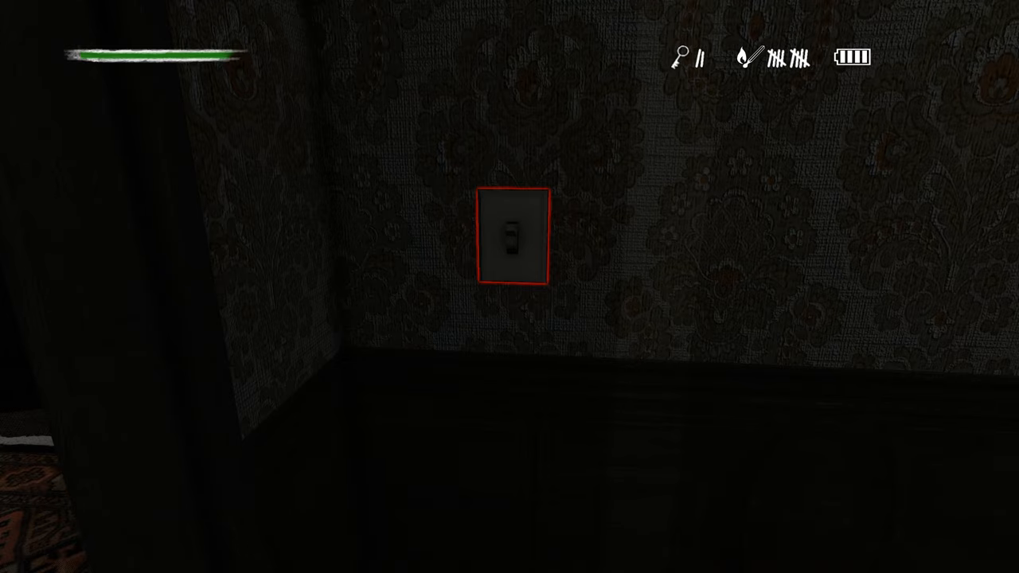
# - Switch on the bedroom lights and look around for the battery
pyautogui.press('w')
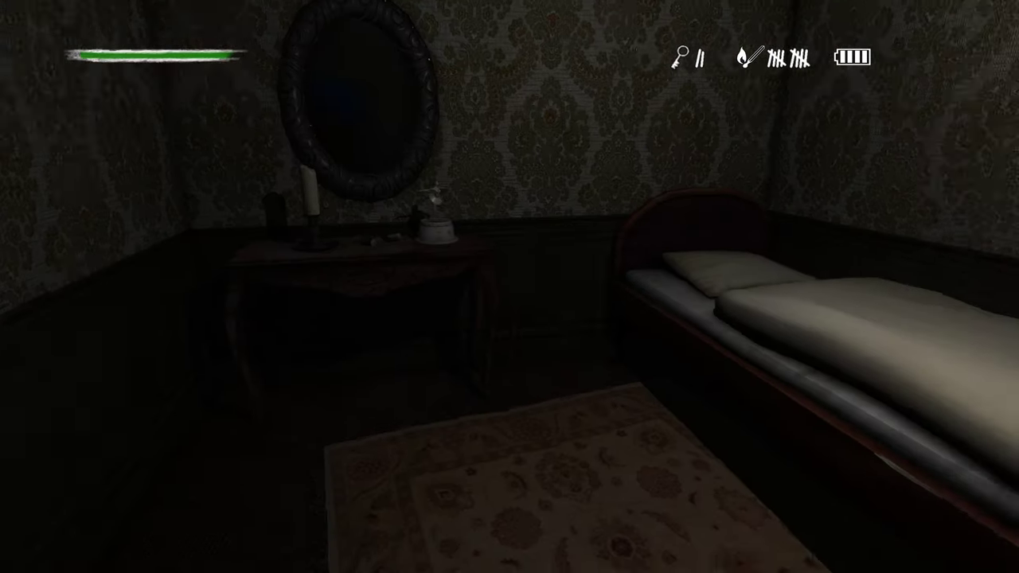
pyautogui.press('w')
pyautogui.press('w')
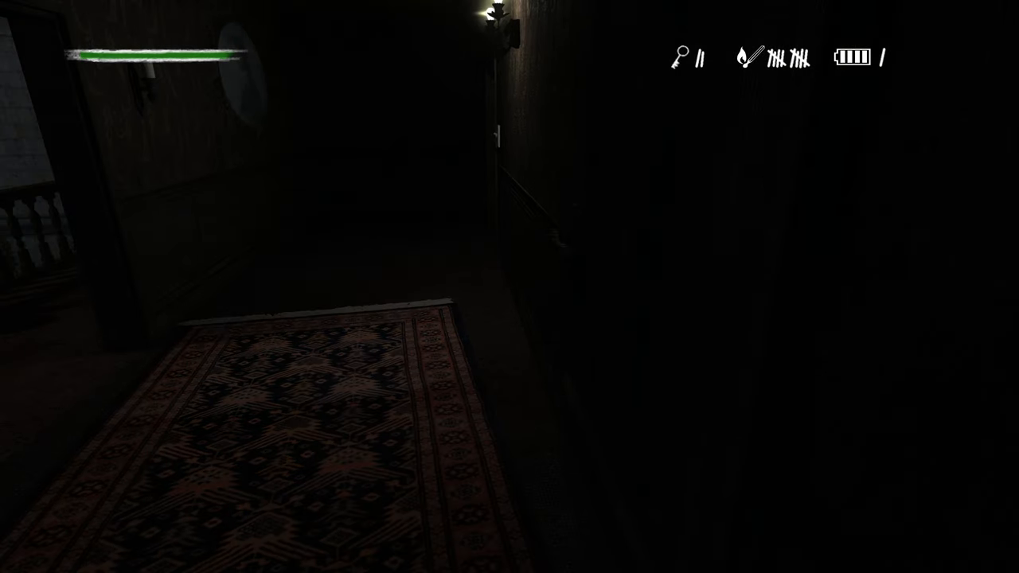
# - Try the door handle, which proves locked
pyautogui.press('e')
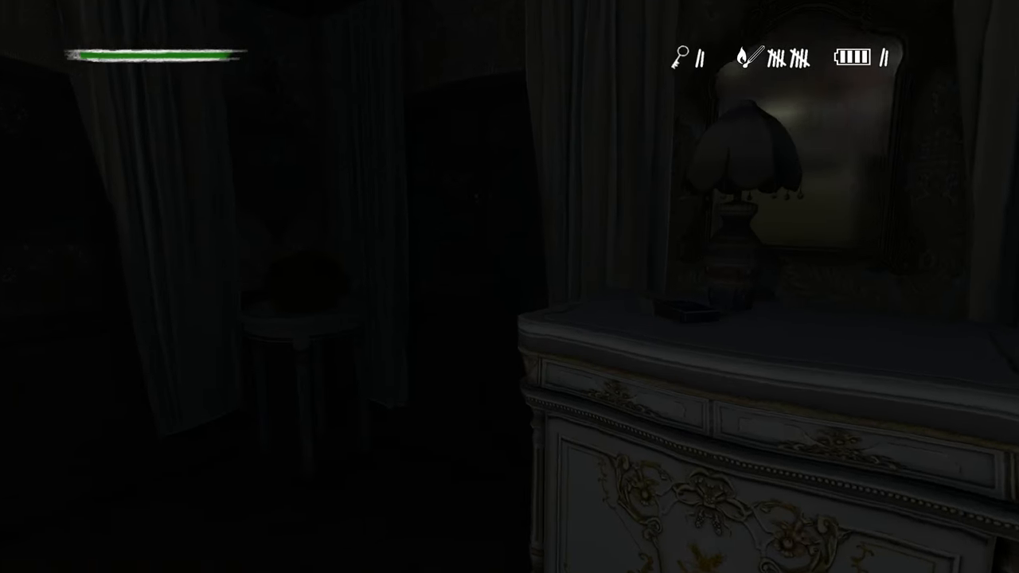
# - Try taking the matchbox, which stays behind since matches are already full
pyautogui.press('e')
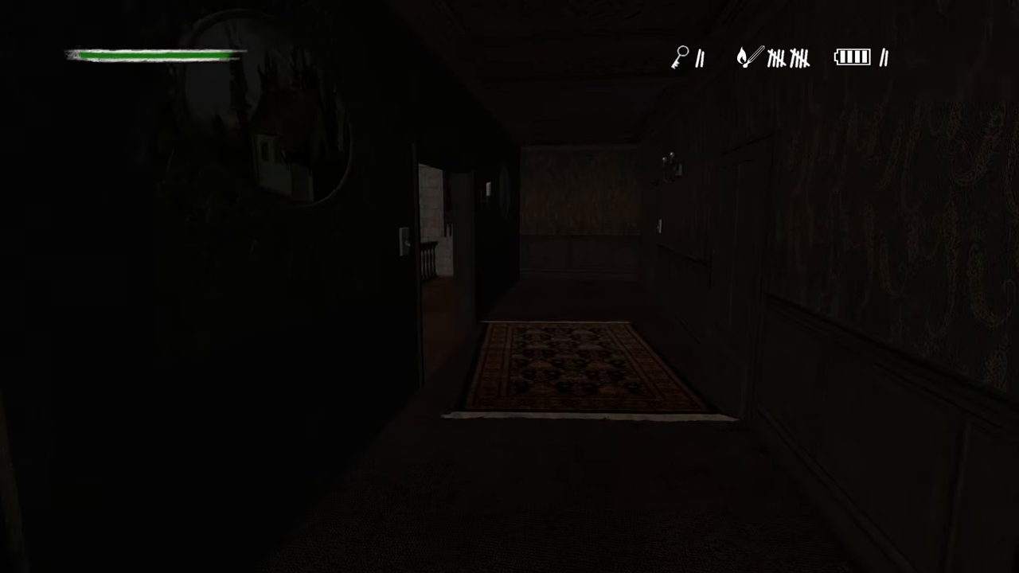
# - Find the hallway door locked, walk out onto the balcony and switch on the hall lights
pyautogui.moveTo(509, 287); pyautogui.dragTo(319, 287)
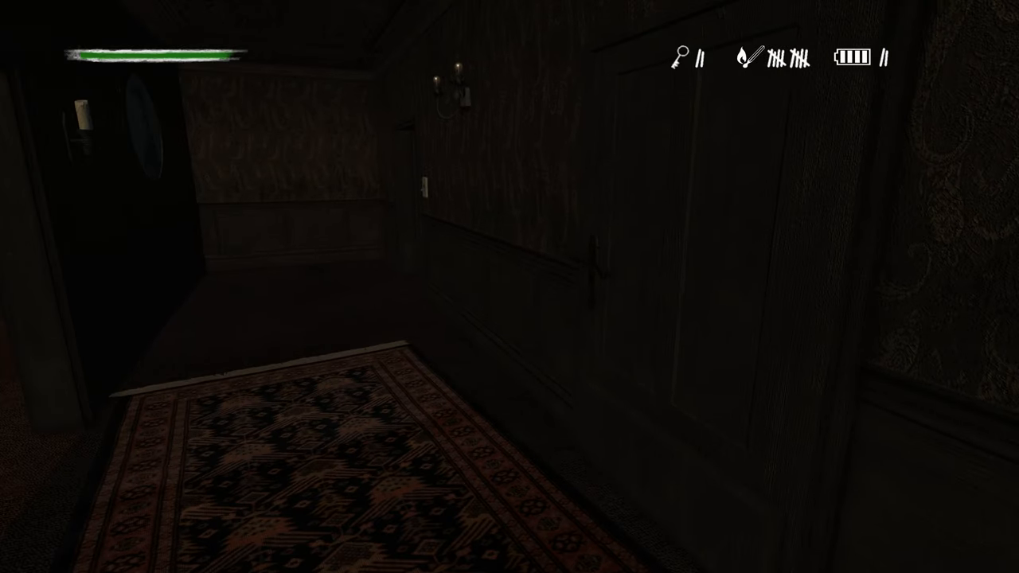
pyautogui.press('e')
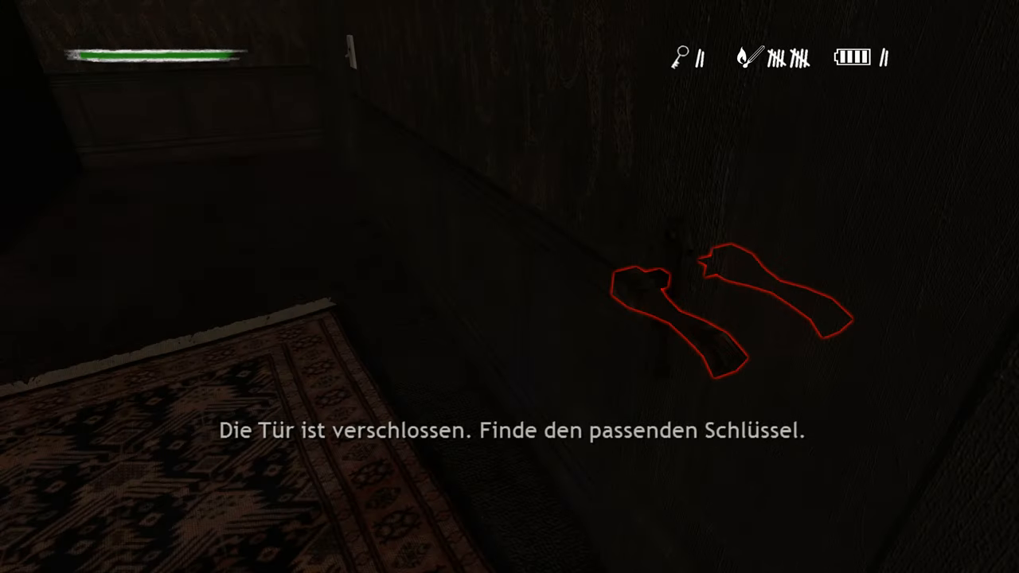
pyautogui.press('w')
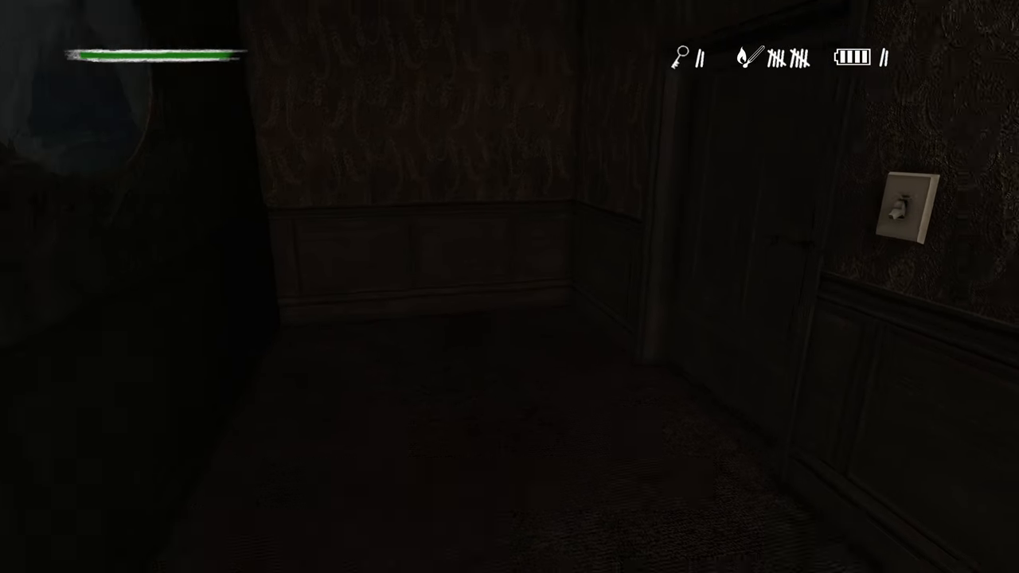
pyautogui.press('w')
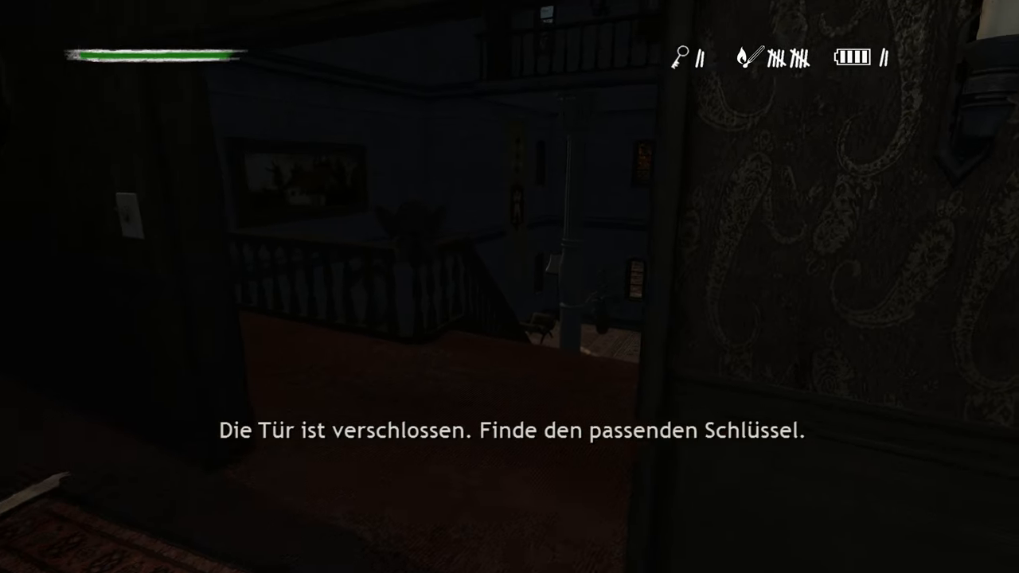
pyautogui.press('w')
pyautogui.press('w')
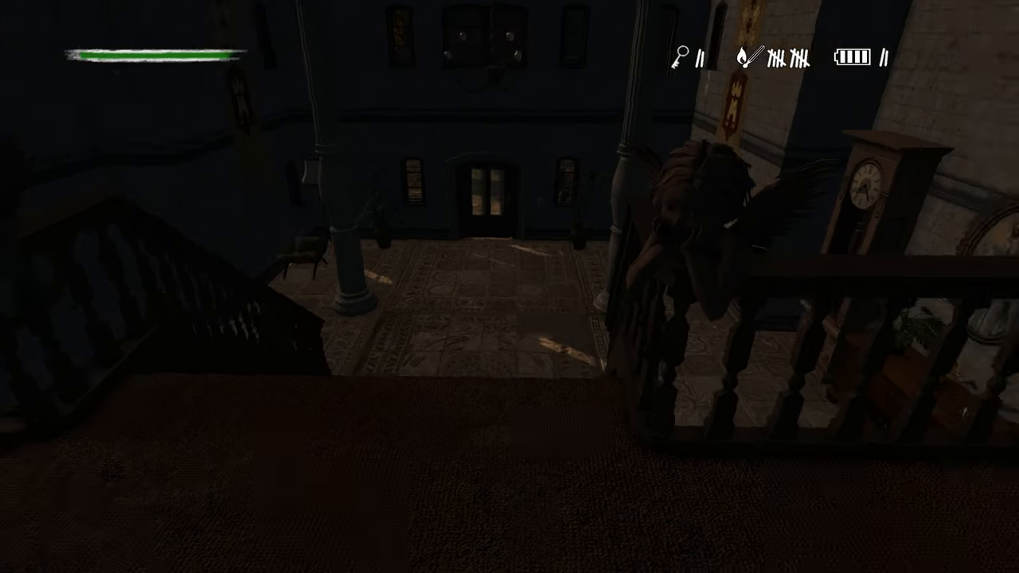
# - Go down the stairs to the tiled hall floor and around the pillar toward the clock
pyautogui.press('e')
pyautogui.press('w')
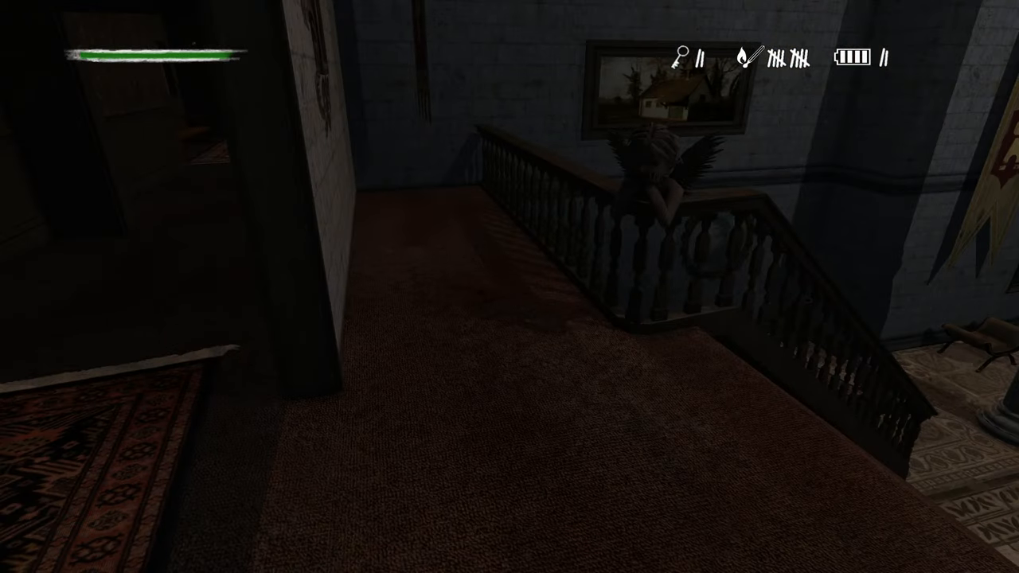
pyautogui.press('w')
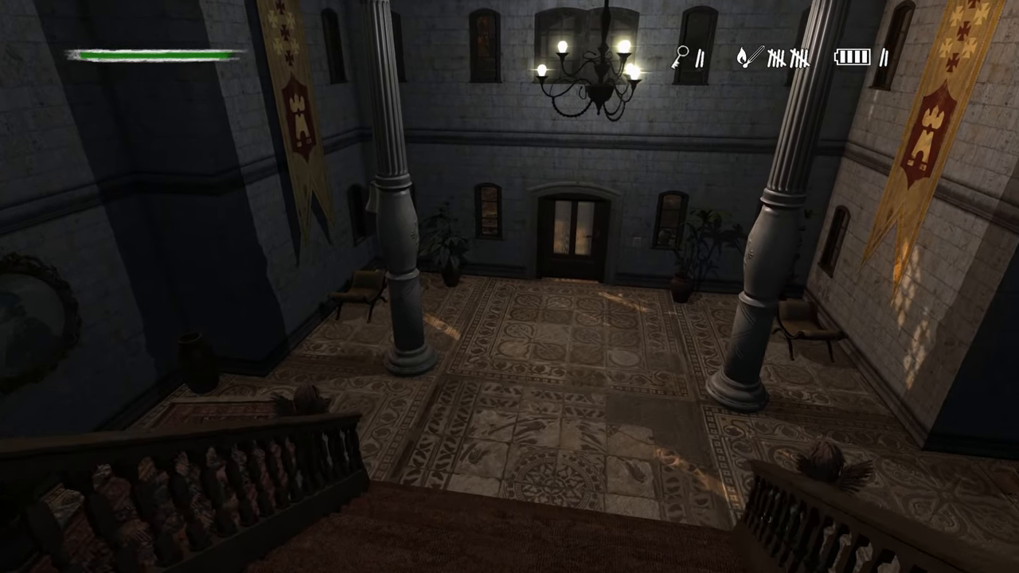
pyautogui.press('w')
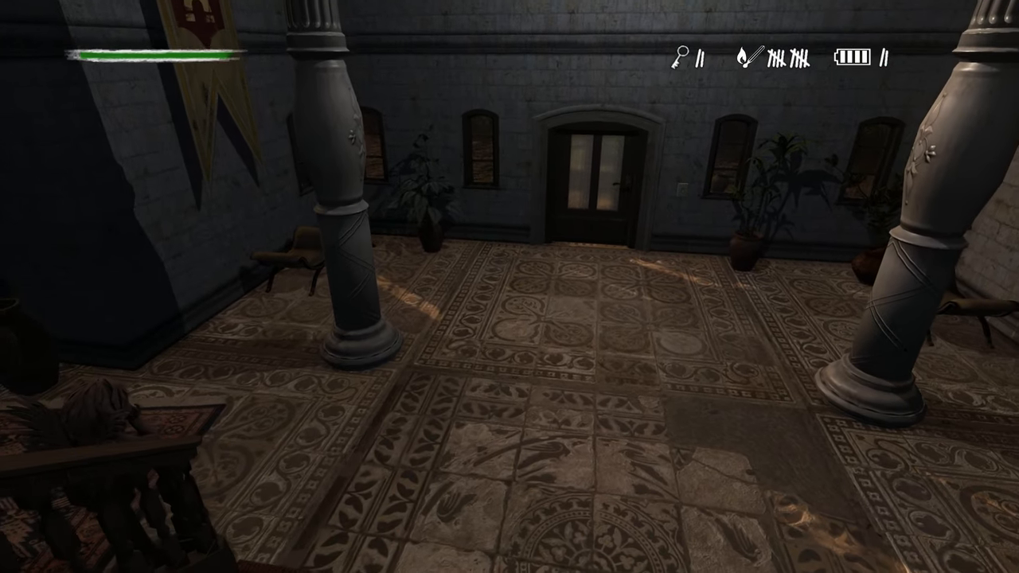
pyautogui.press('w')
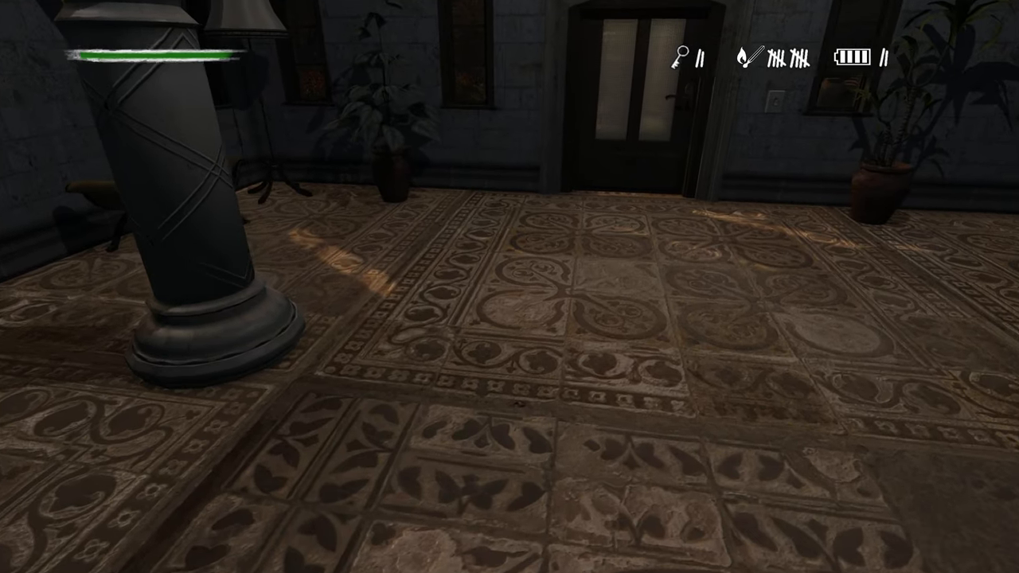
pyautogui.press('w')
pyautogui.press('w')
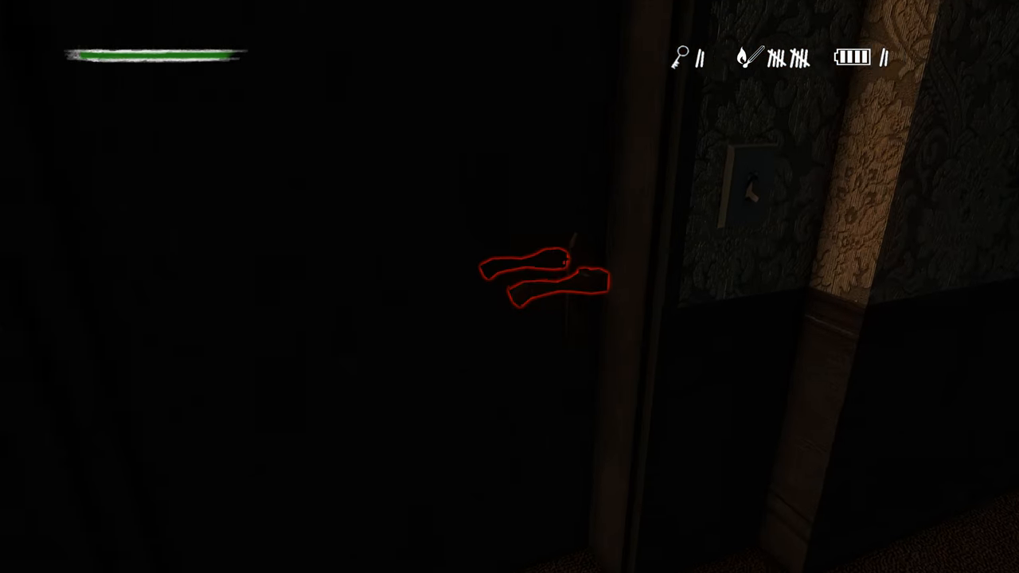
# - Find a door locked, light the room, take the desk batteries and open the fireplace-room door
pyautogui.click(557, 303)
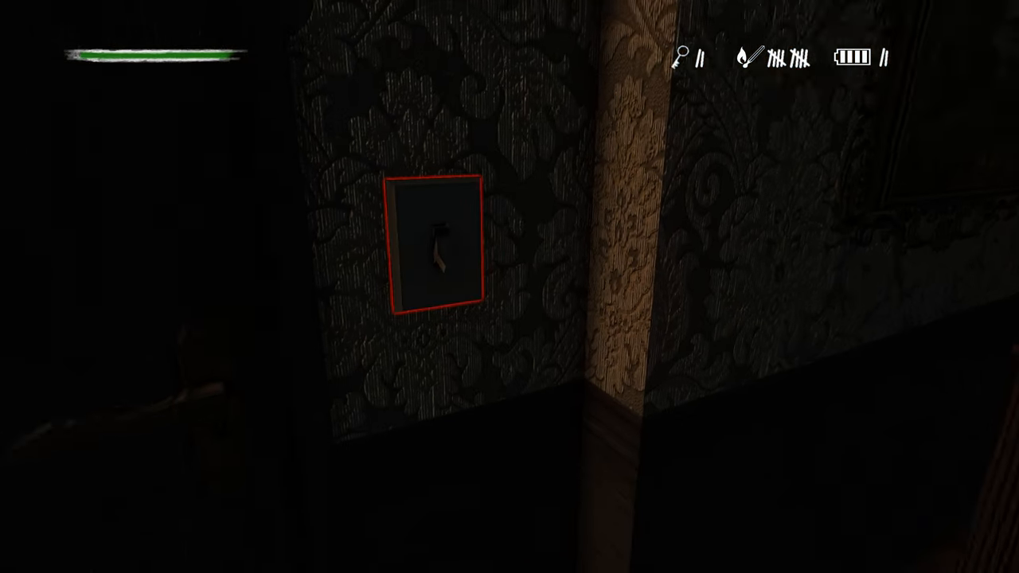
pyautogui.click(510, 287)
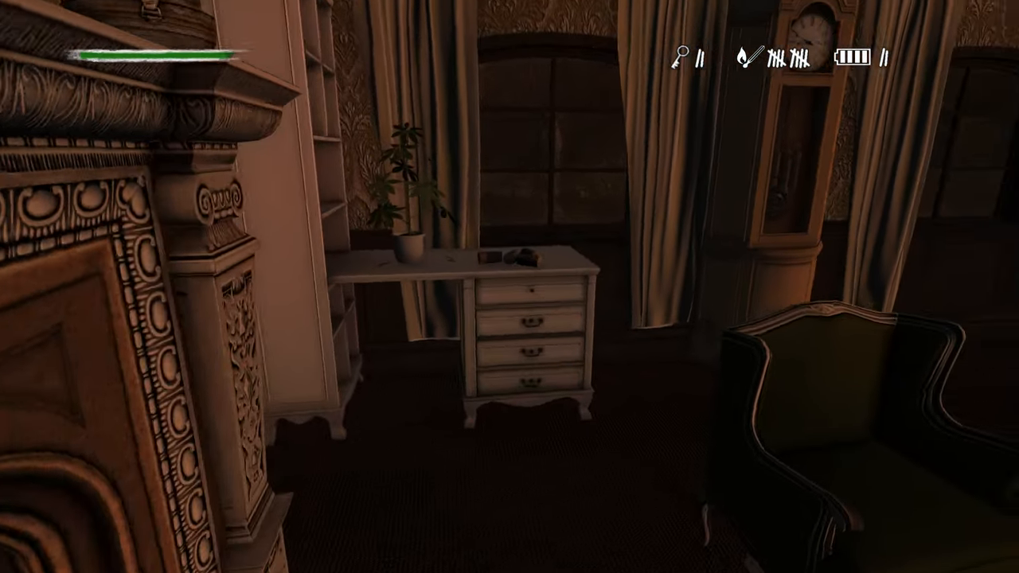
pyautogui.press('e')
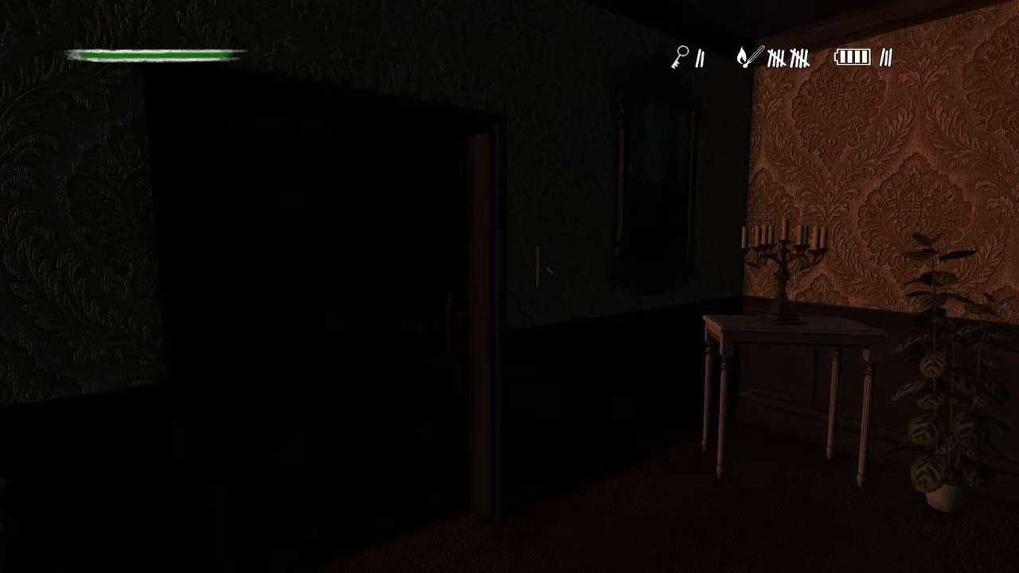
pyautogui.press('e')
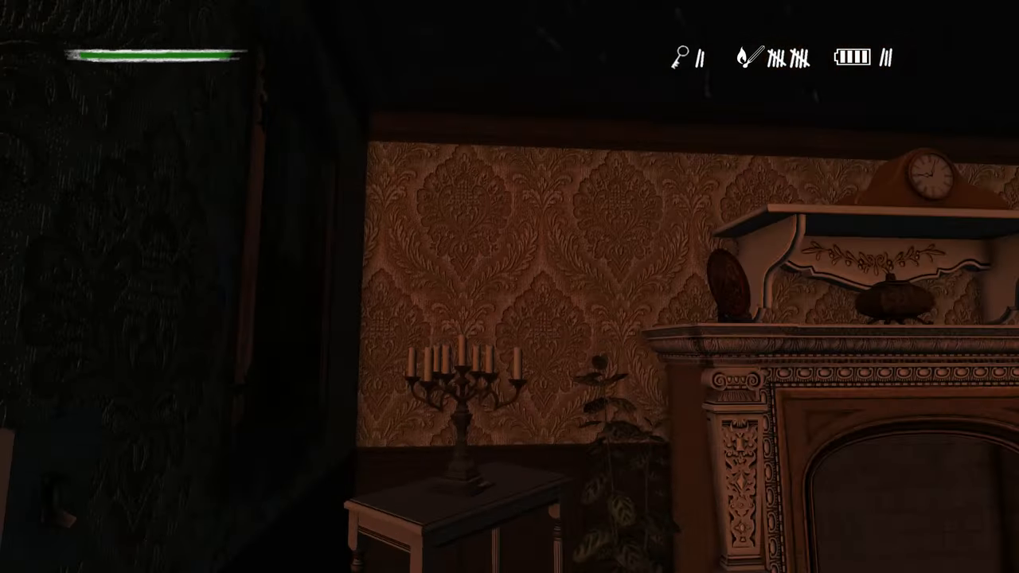
pyautogui.press('e')
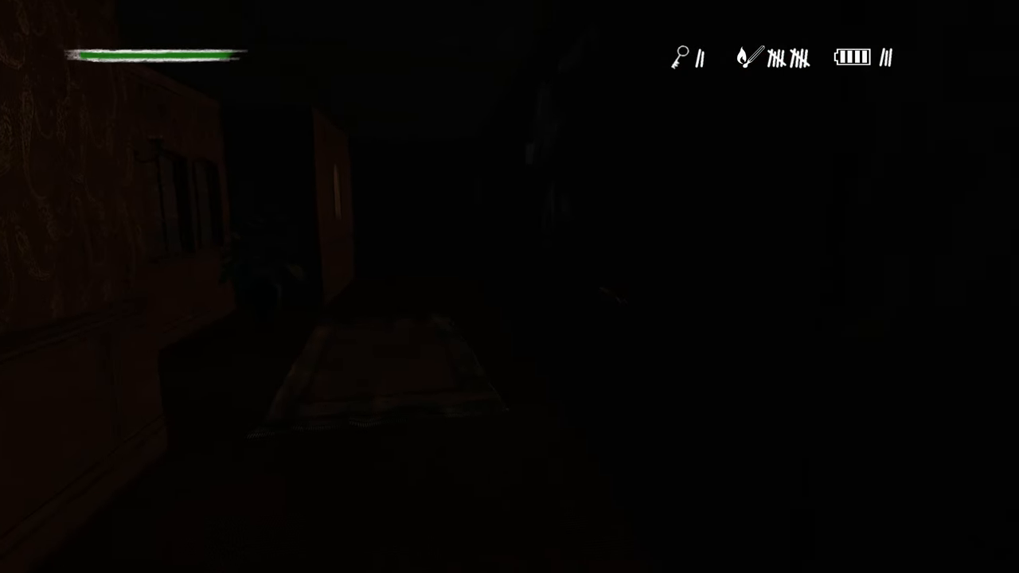
# - Pass through the hallway doors, one locked, light a dark room and open the sitting room door
pyautogui.press('e')
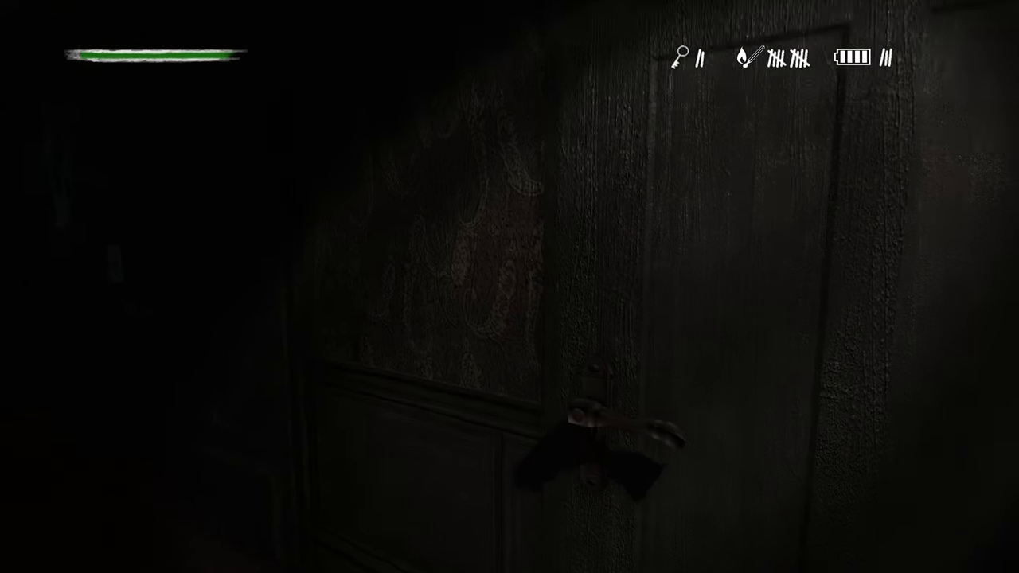
pyautogui.press('e')
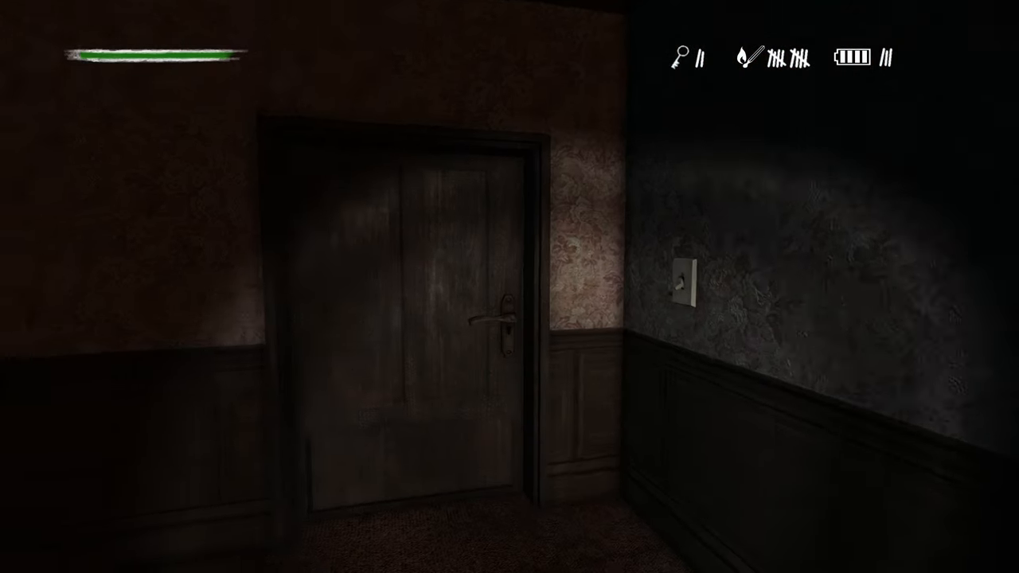
pyautogui.press('e')
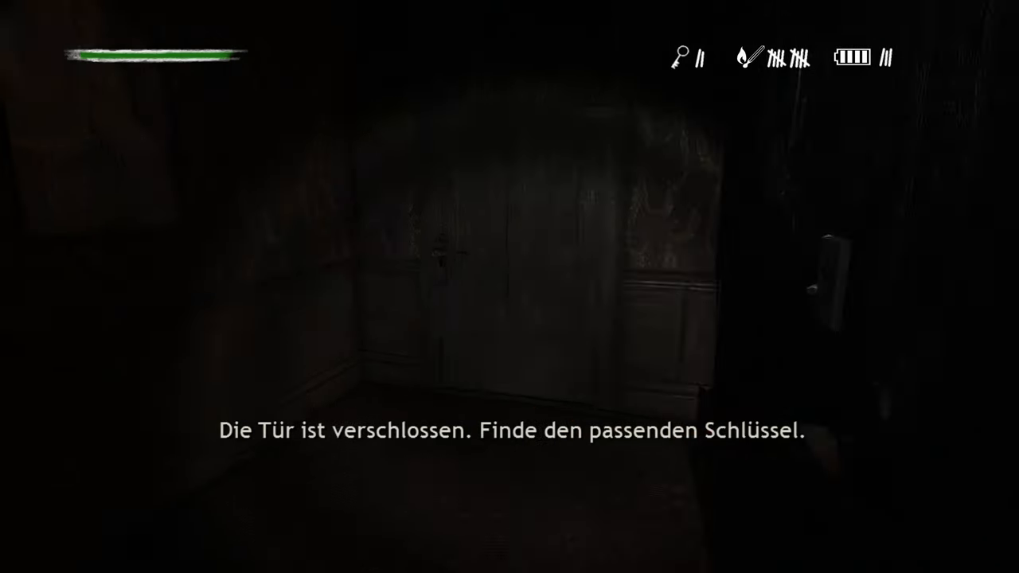
pyautogui.press('e')
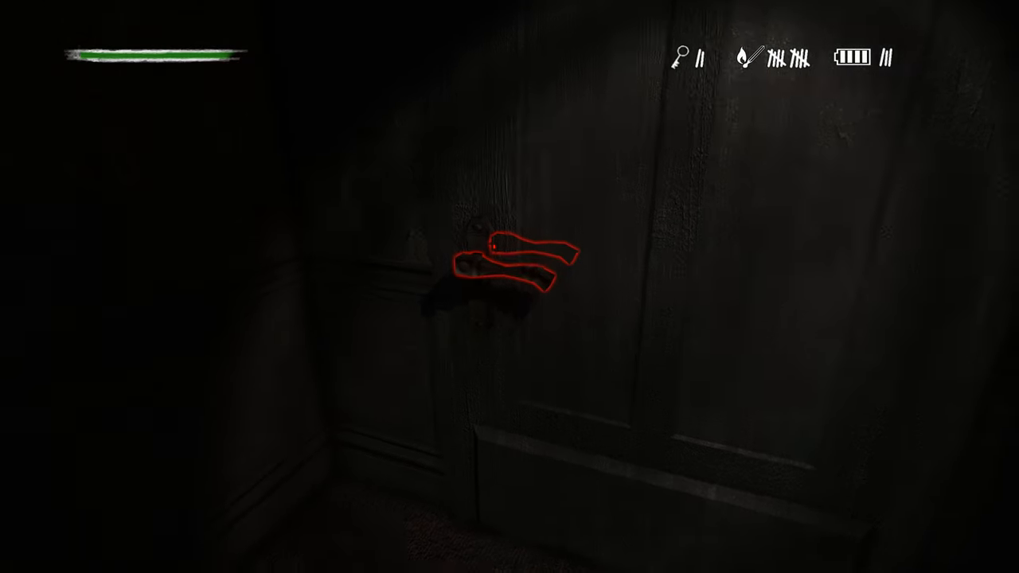
pyautogui.press('e')
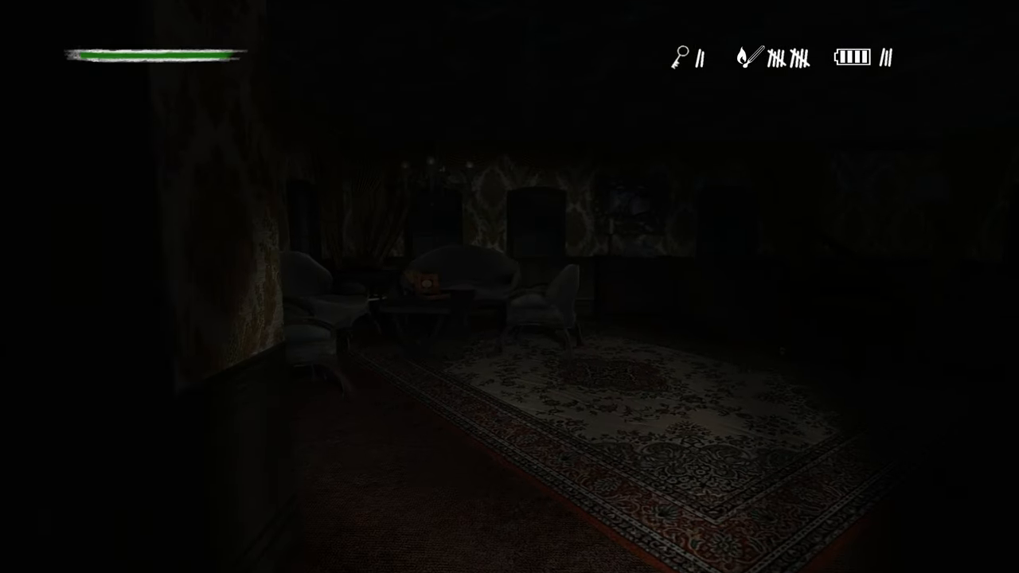
# - Enter the piano sitting room, switch its lights back on and walk over to the dresser
pyautogui.press('w')
pyautogui.press('w')
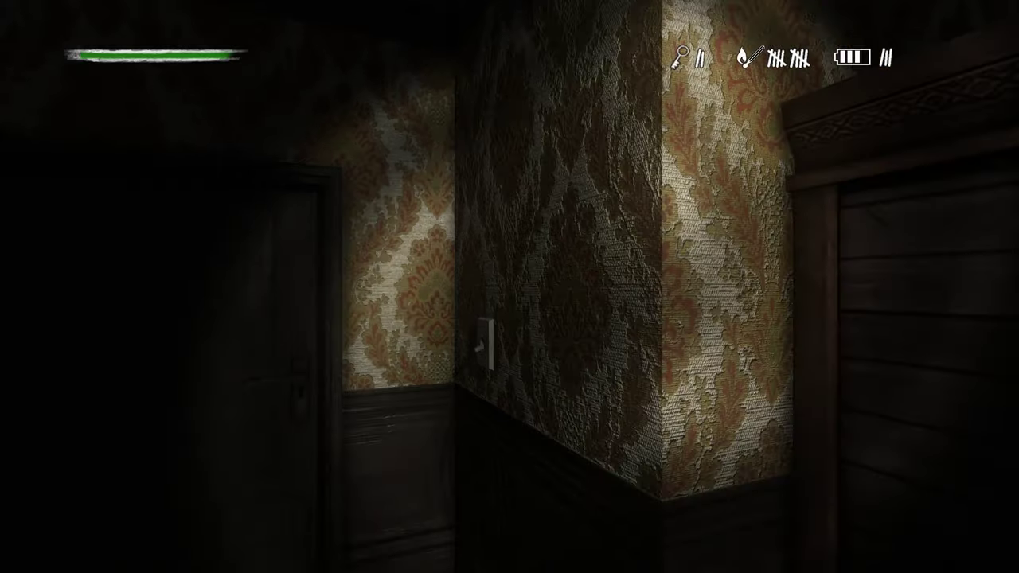
pyautogui.press('w')
pyautogui.press('e')
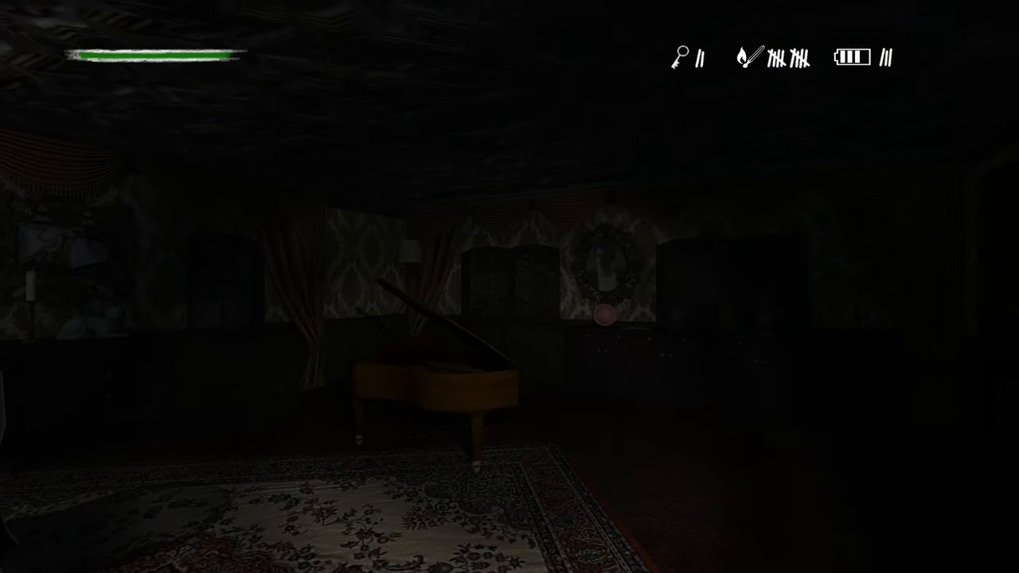
pyautogui.press('e')
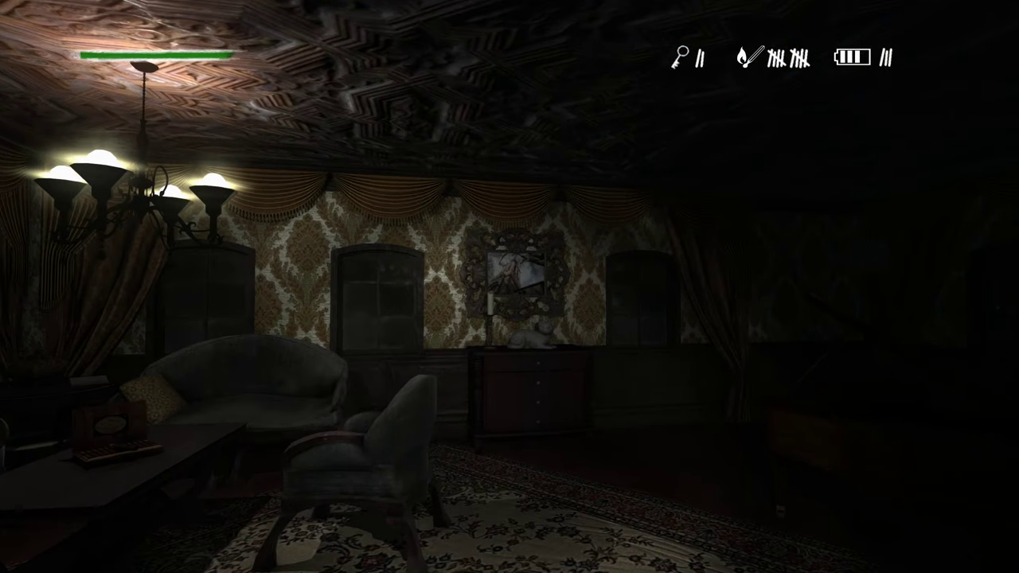
pyautogui.press('w')
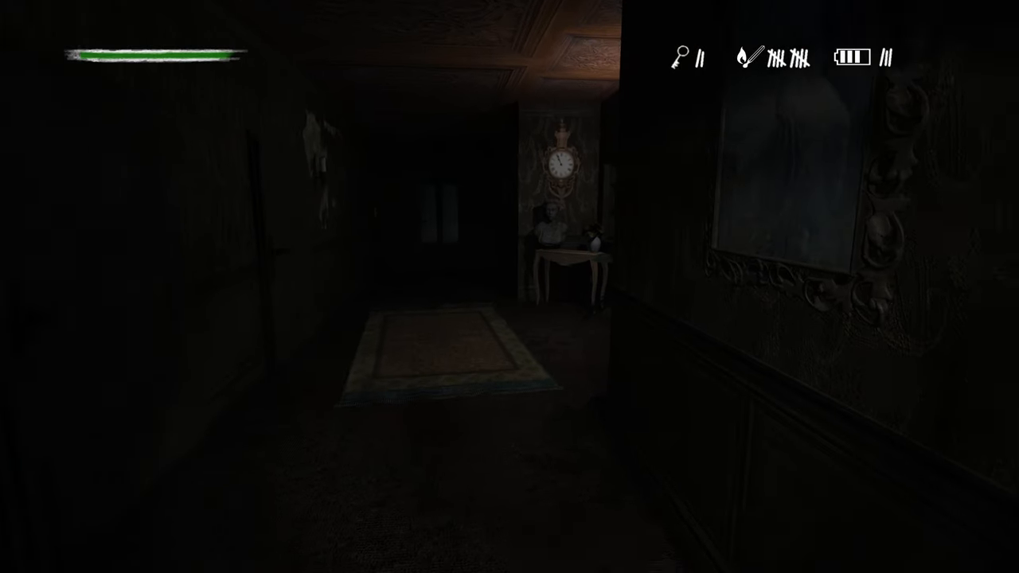
# - Try the door handles, finding them locked, before getting back out to the grand hall
pyautogui.press('e')
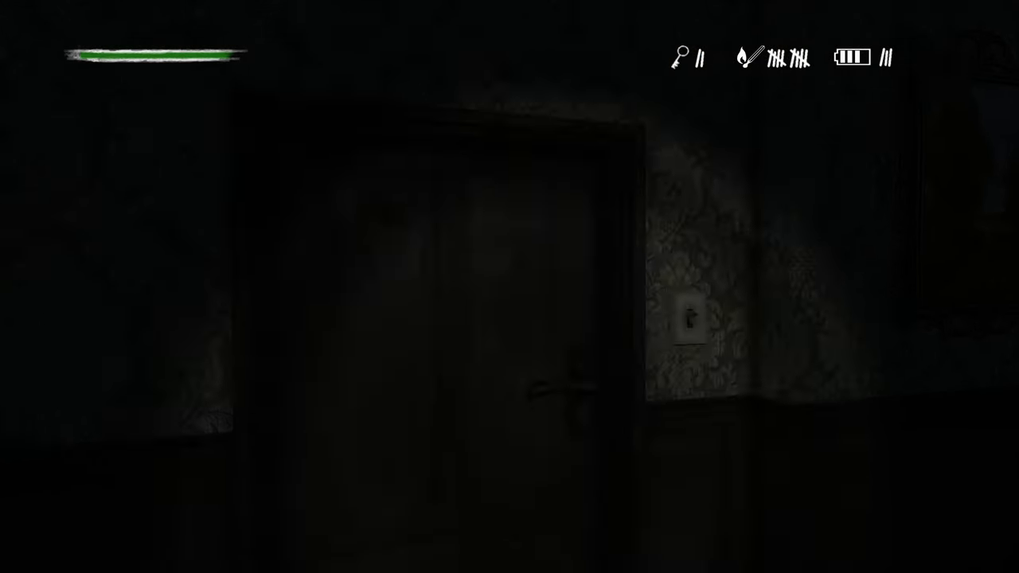
pyautogui.press('e')
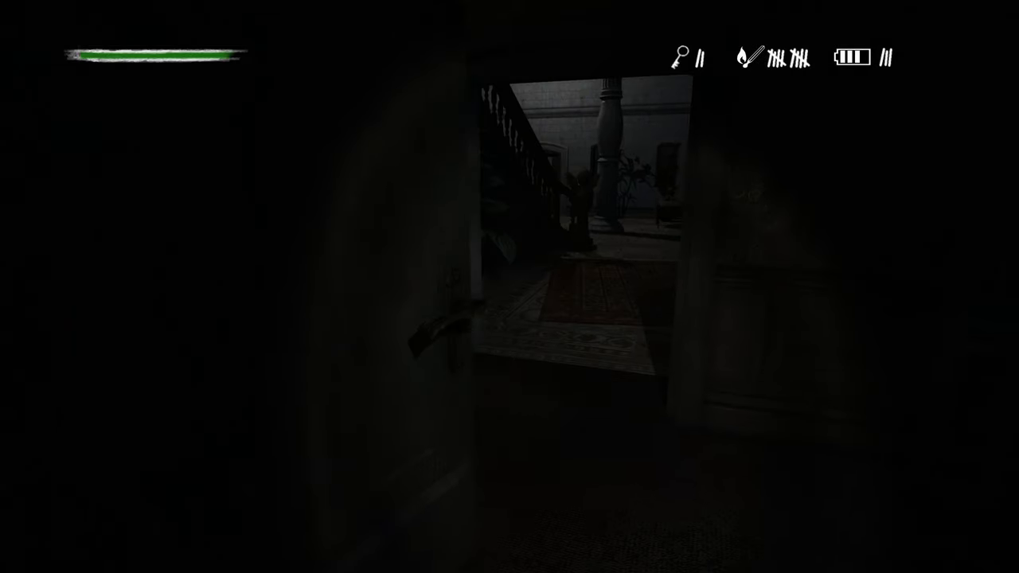
# - Cross the grand hall past the statue and chandelier and face the staircase
pyautogui.press('w')
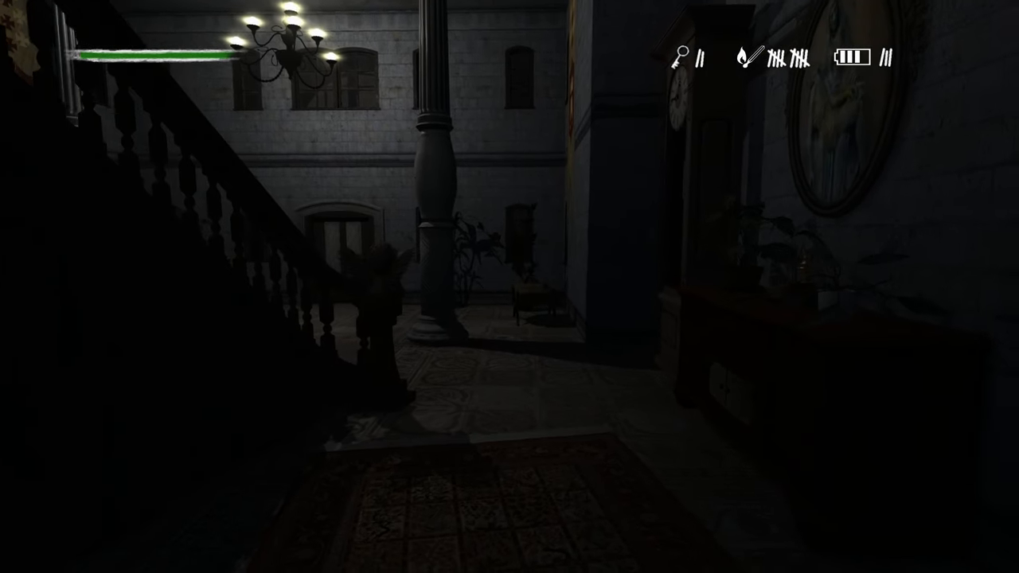
pyautogui.press('w')
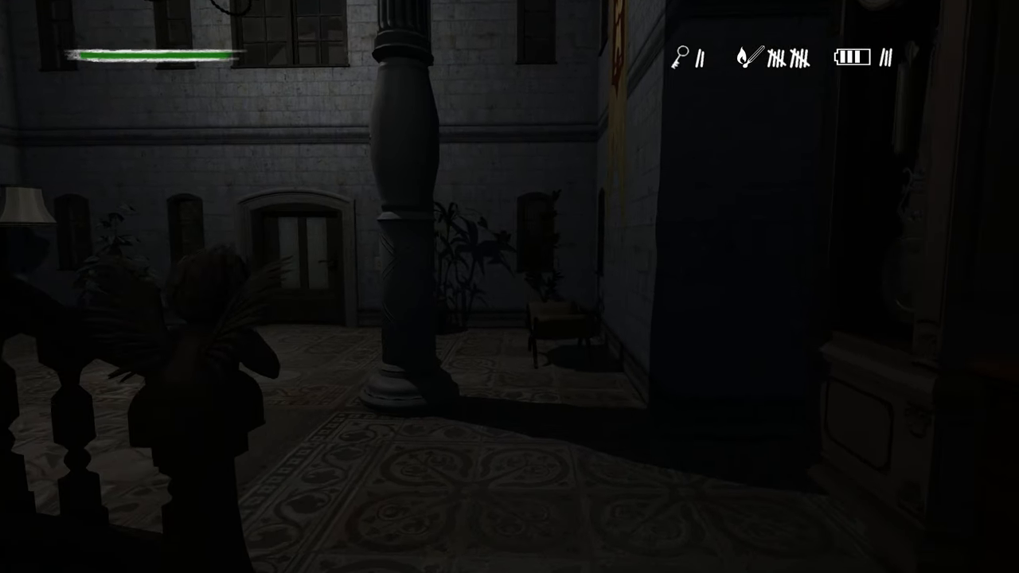
pyautogui.press('w')
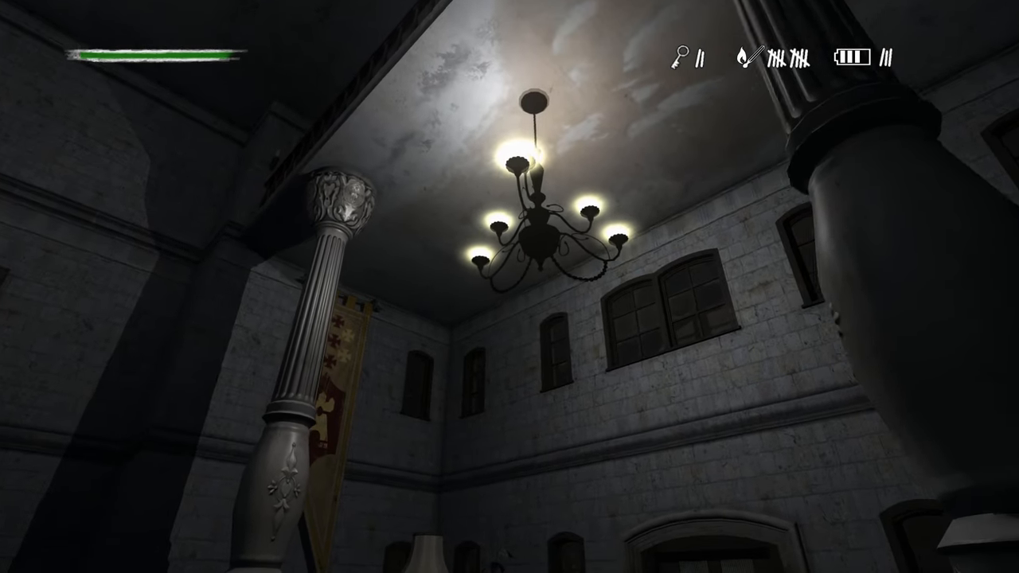
pyautogui.press('w')
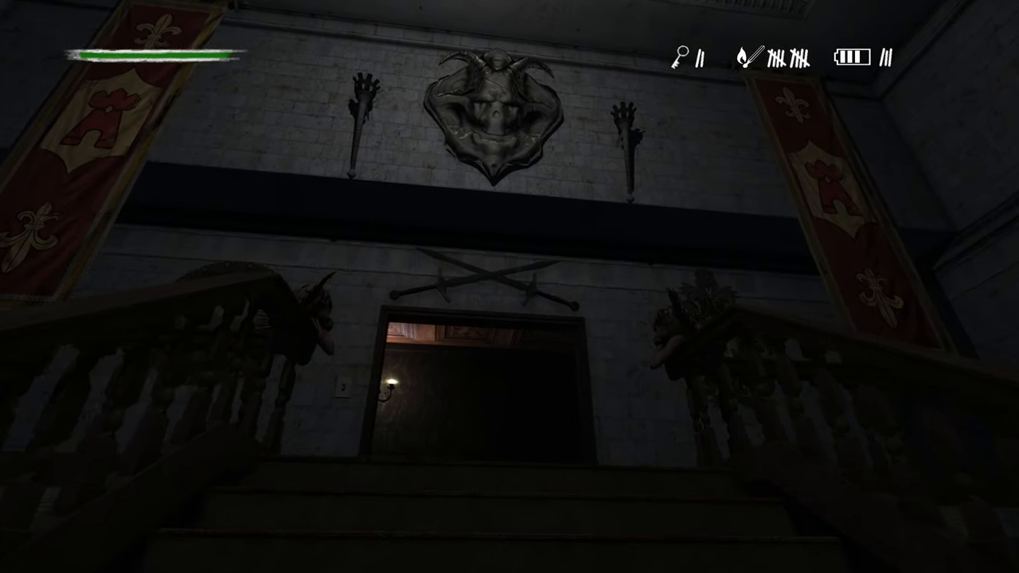
# - Climb the stairs and enter the dark room beyond the upstairs doorway
pyautogui.press('w')
pyautogui.press('w')
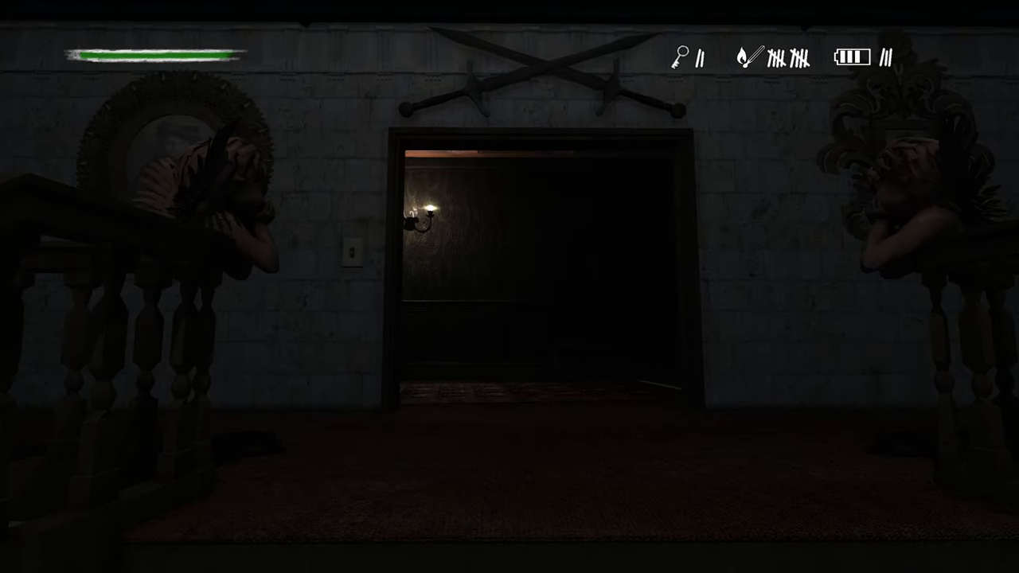
pyautogui.press('w')
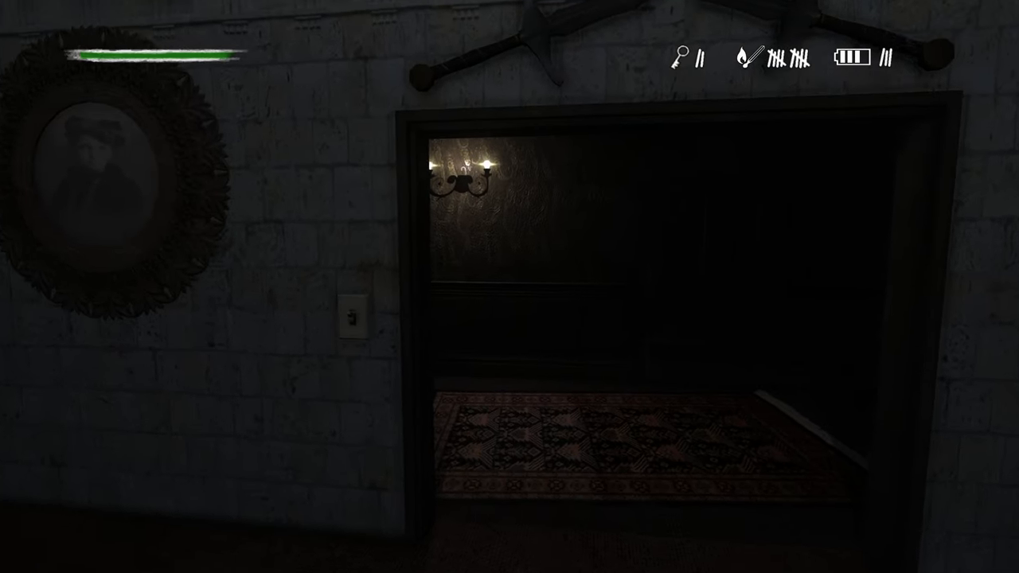
pyautogui.press('w')
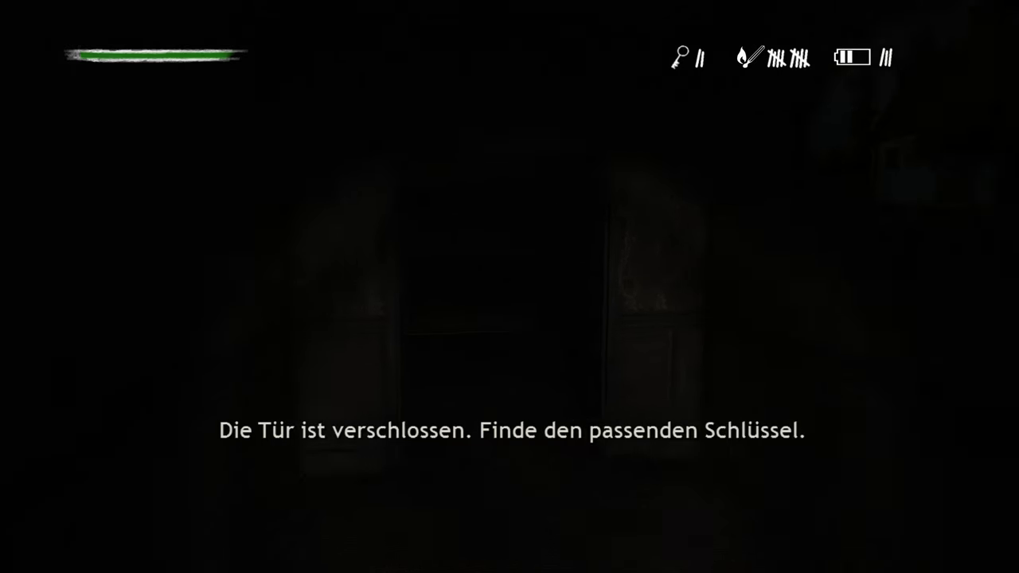
# - Light the upstairs hallway, switch on the flashlight and approach the door by the bench
pyautogui.press('w')
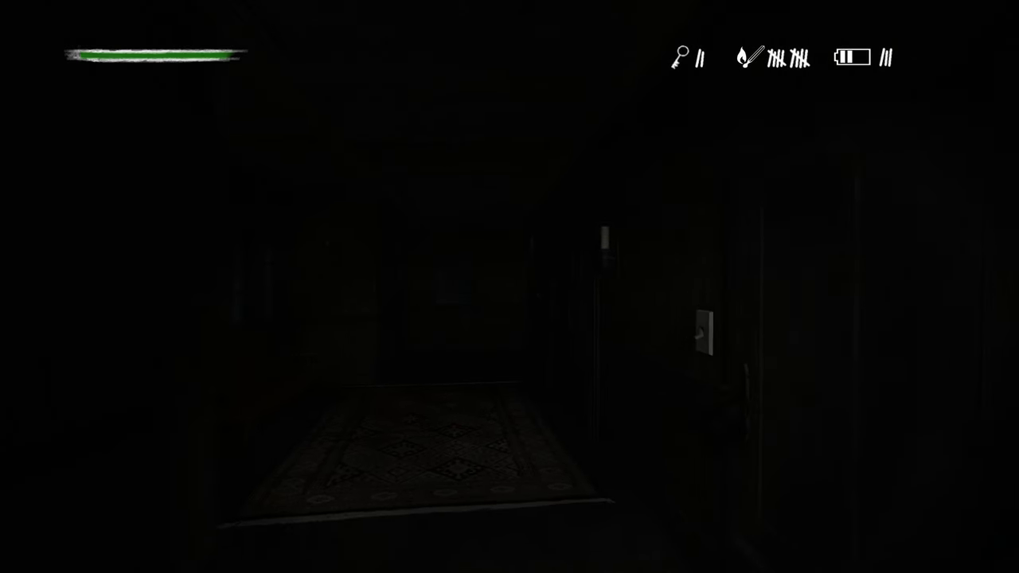
pyautogui.press('e')
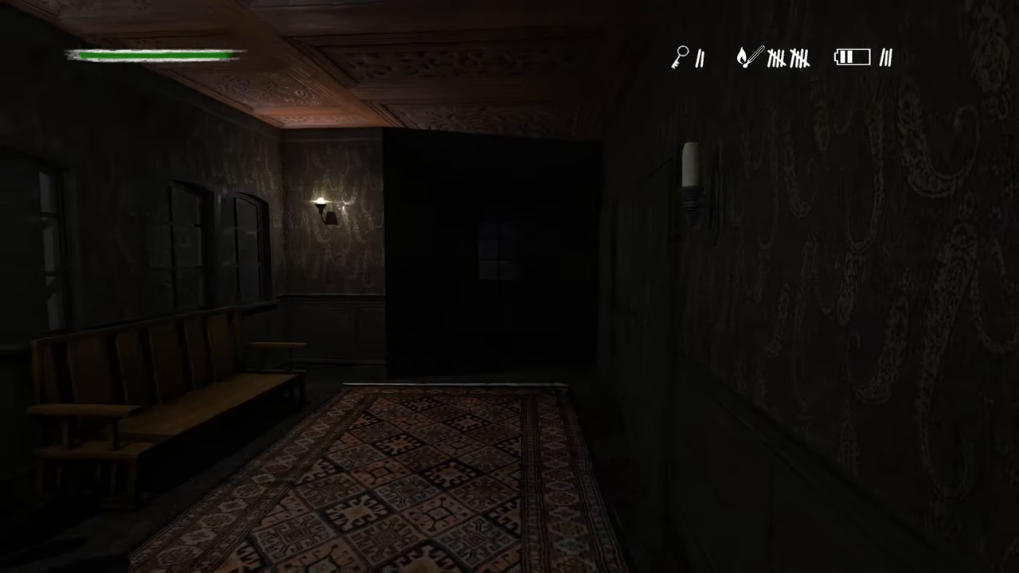
pyautogui.press('w')
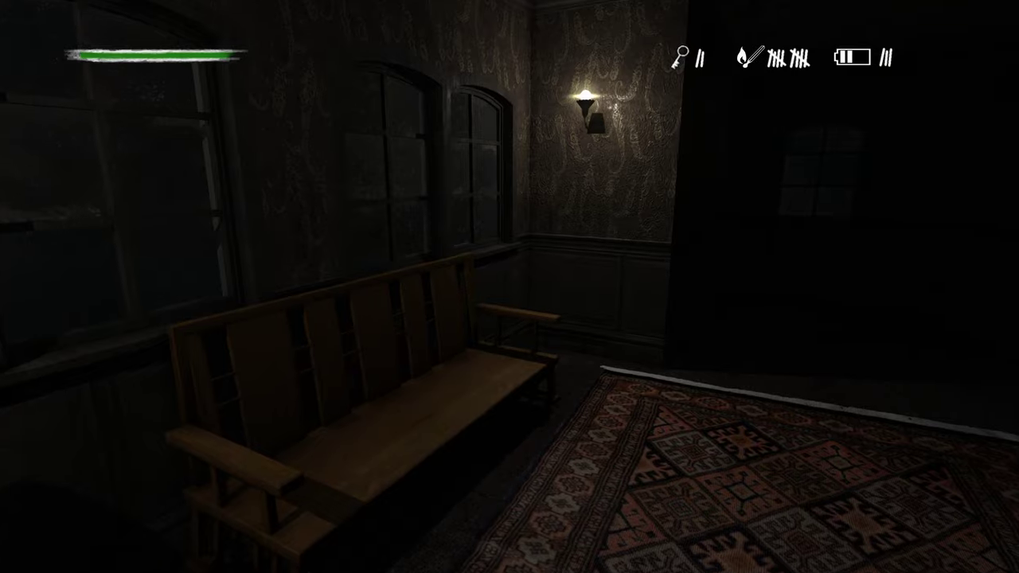
pyautogui.press('w')
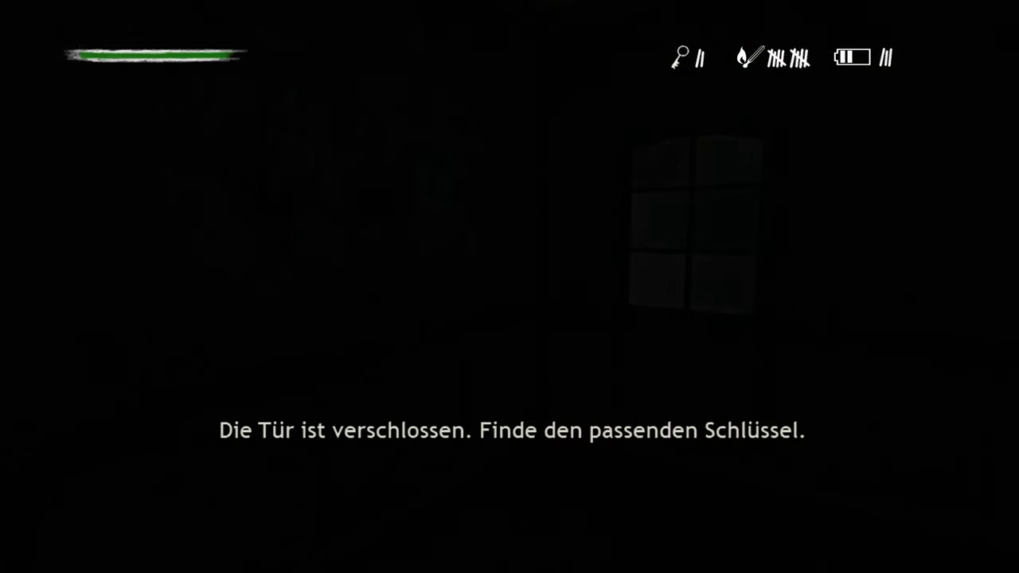
pyautogui.press('f')
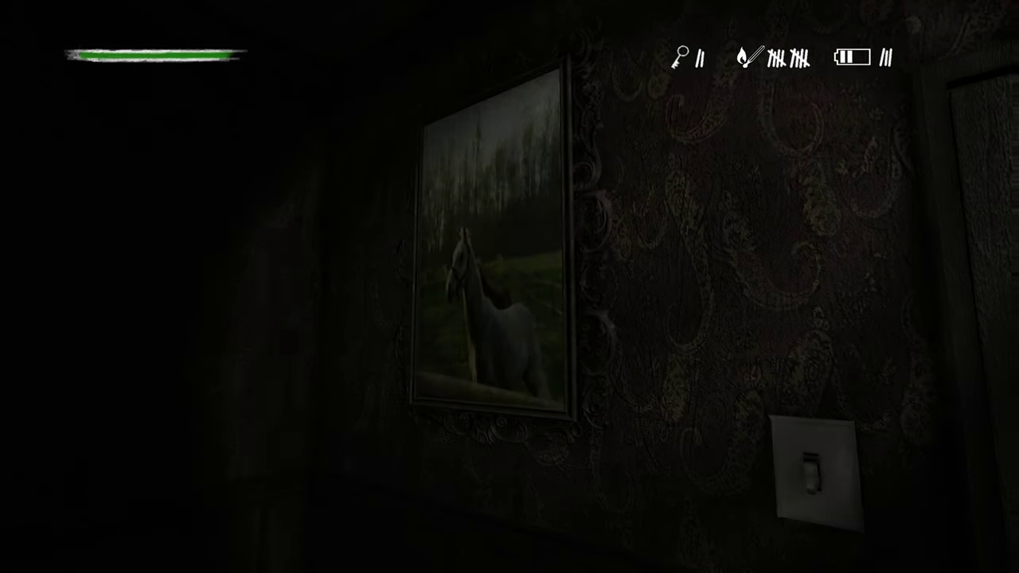
pyautogui.press('w')
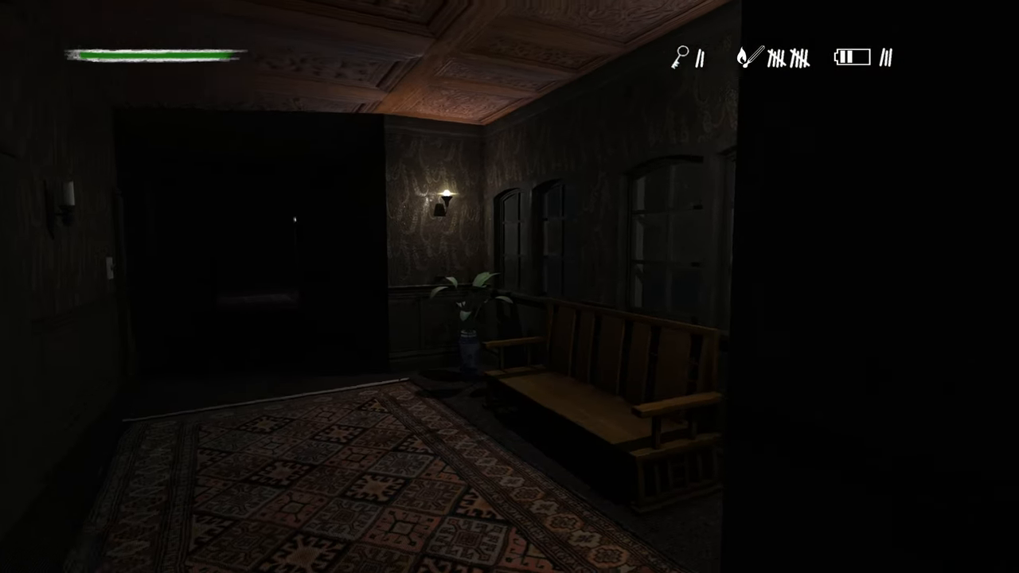
pyautogui.press('w')
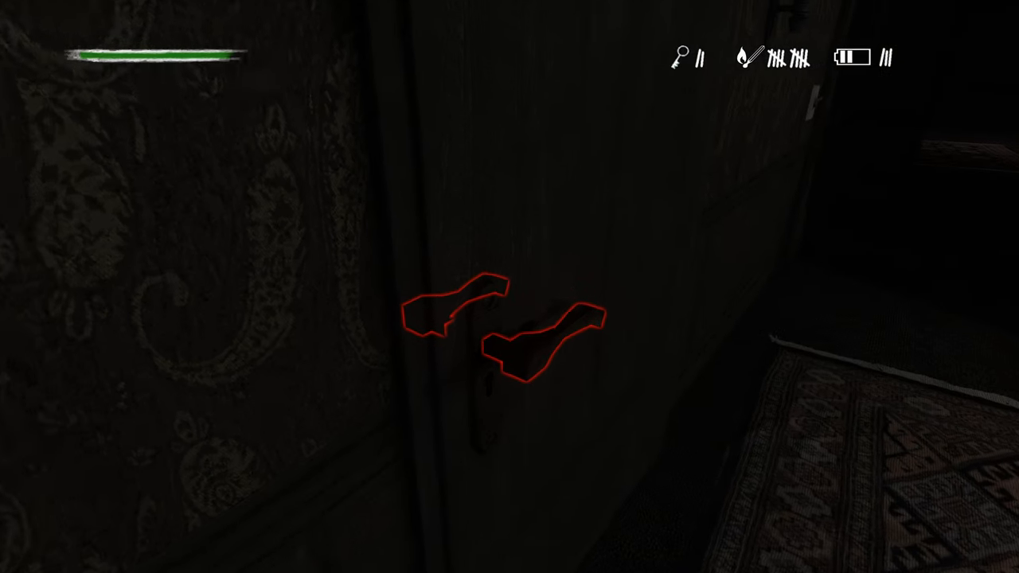
# - Open the door into the dark room, look it over and walk down the dark hallway toward the lit room
pyautogui.click(510, 286)
pyautogui.press('w')
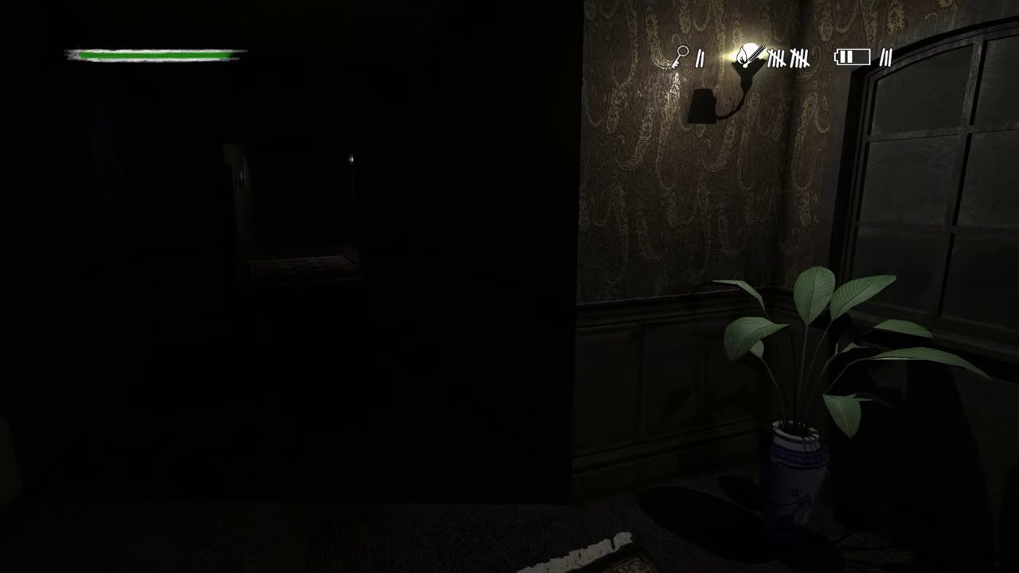
pyautogui.press('w')
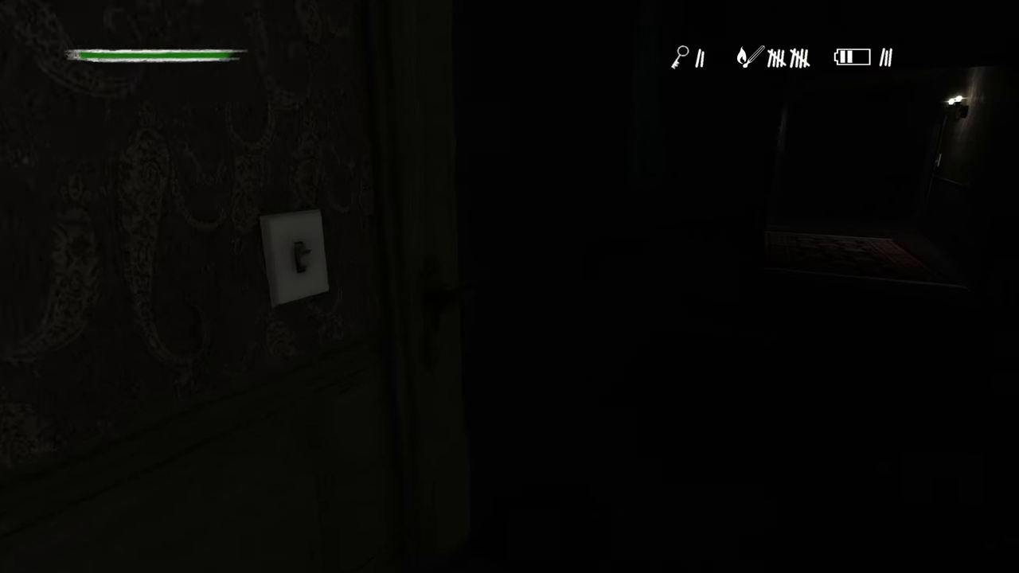
pyautogui.press('w')
pyautogui.press('w')
pyautogui.press('w')
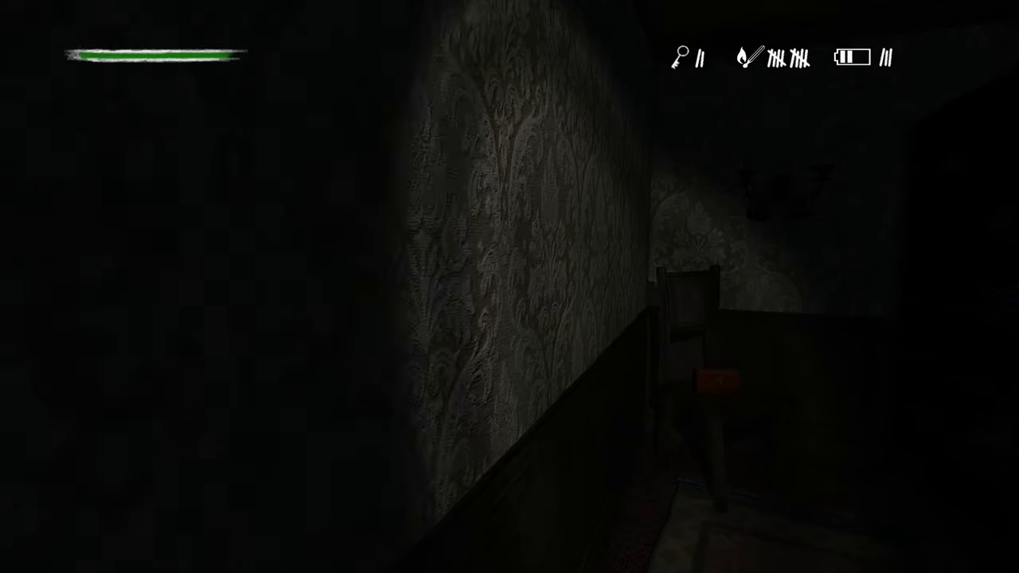
pyautogui.press('w')
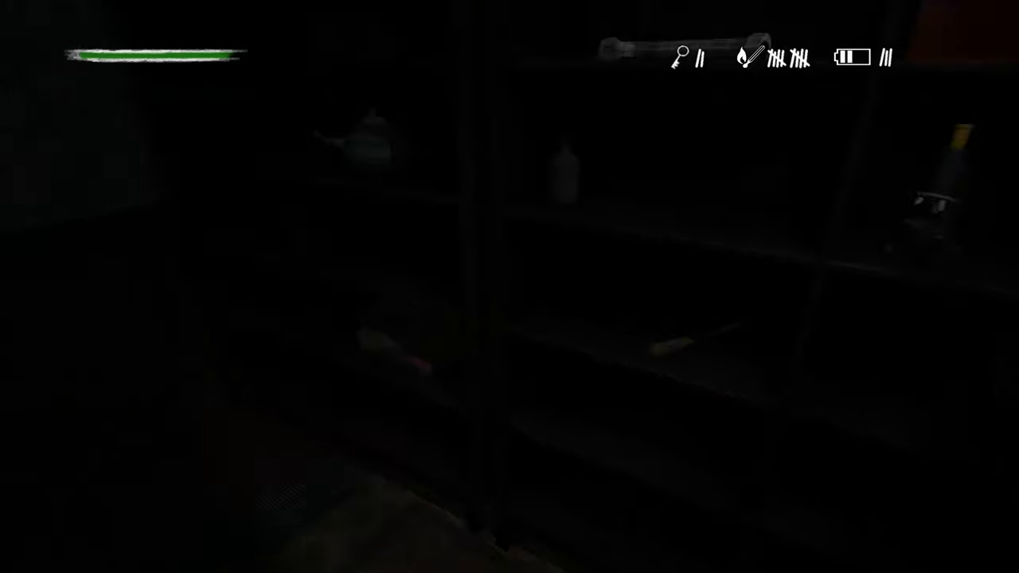
pyautogui.press('w')
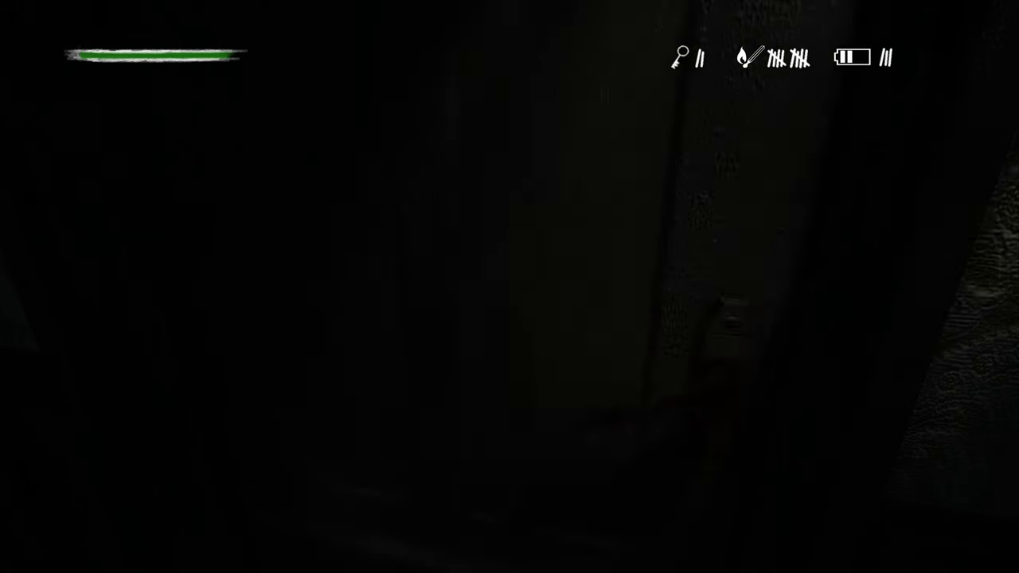
pyautogui.press('w')
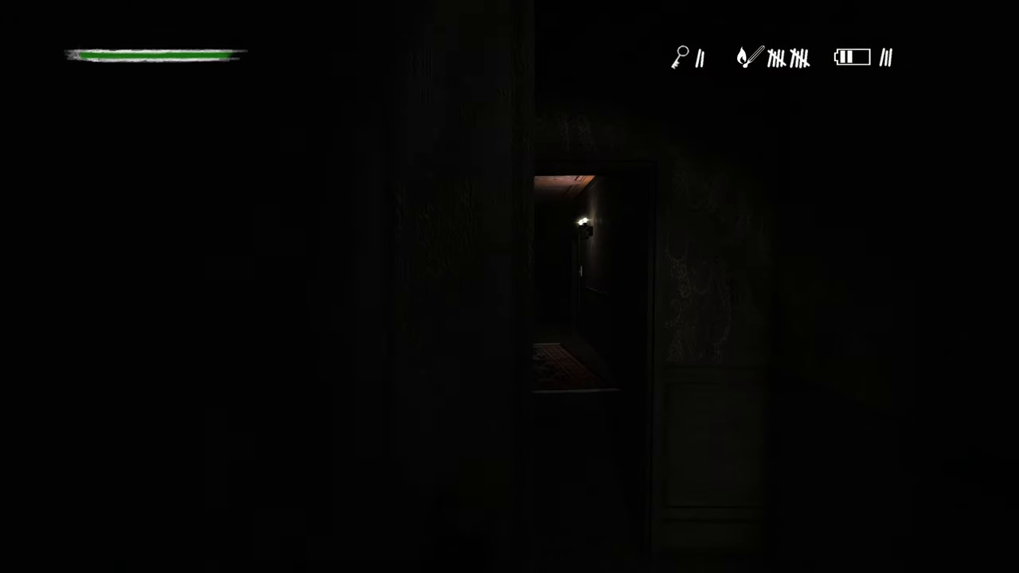
pyautogui.press('w')
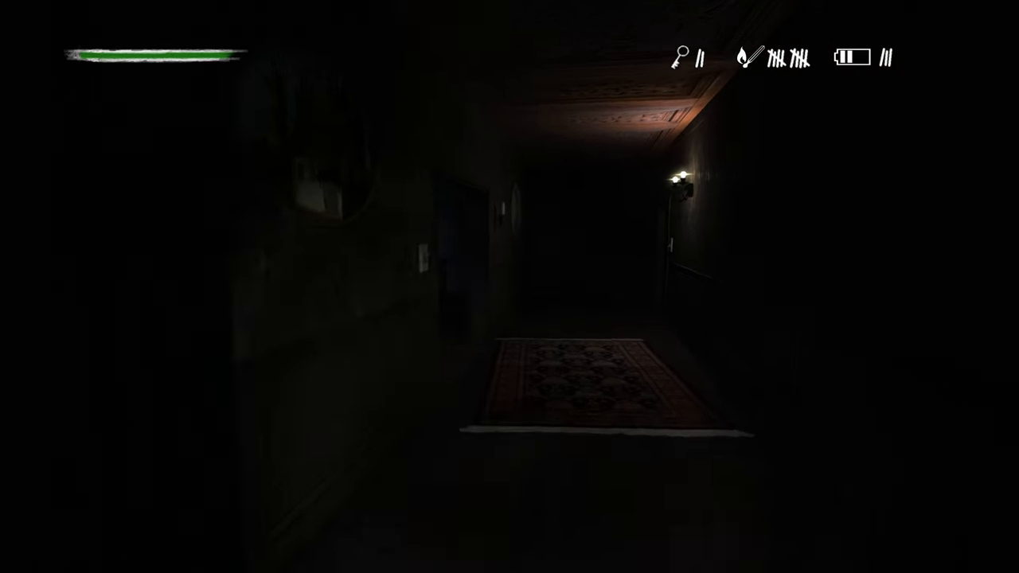
pyautogui.press('w')
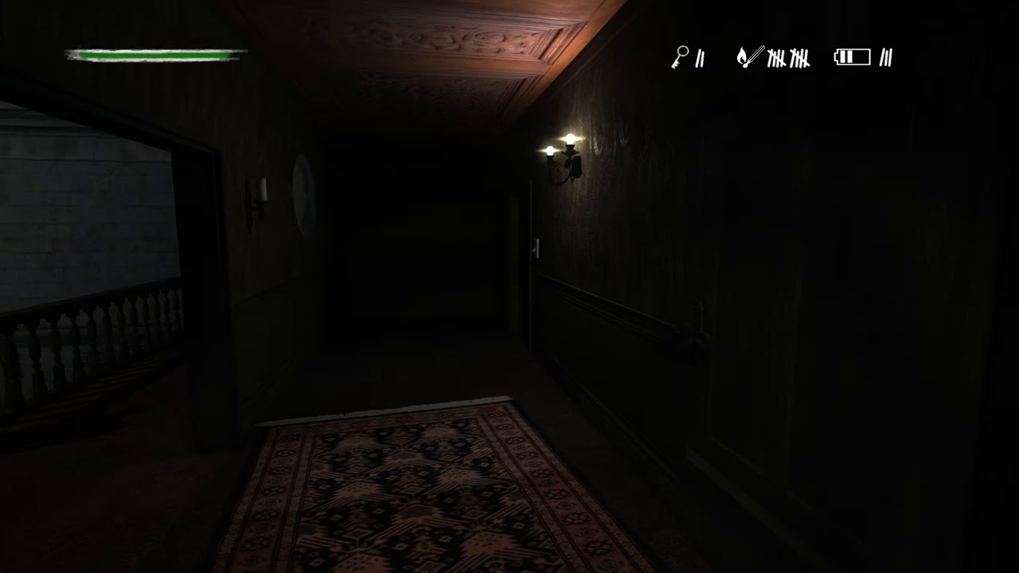
# - Descend the stairs into the chandelier hall and walk past the pillar and grandfather clock to the next doorway
pyautogui.press('w')
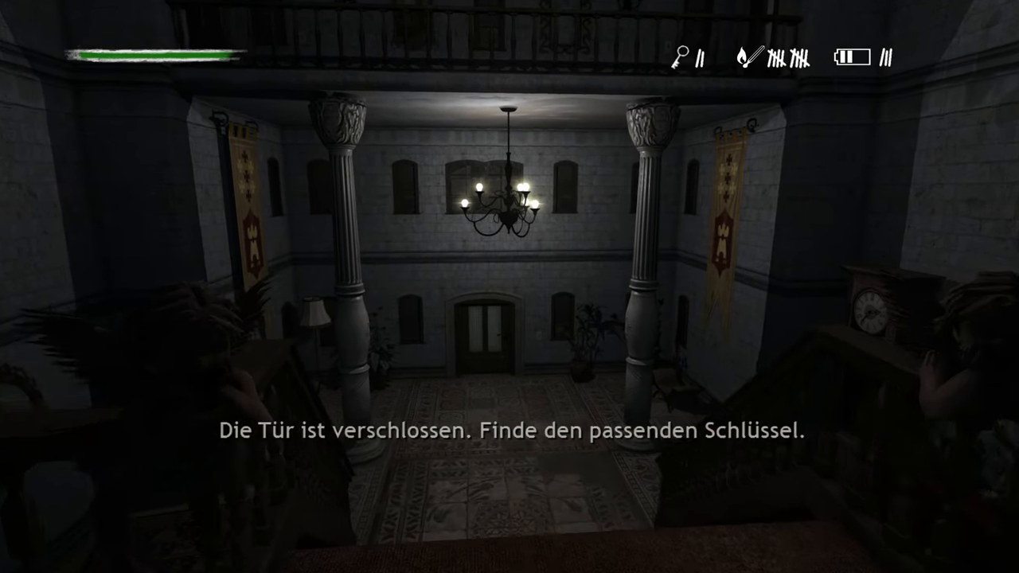
pyautogui.press('w')
pyautogui.press('w')
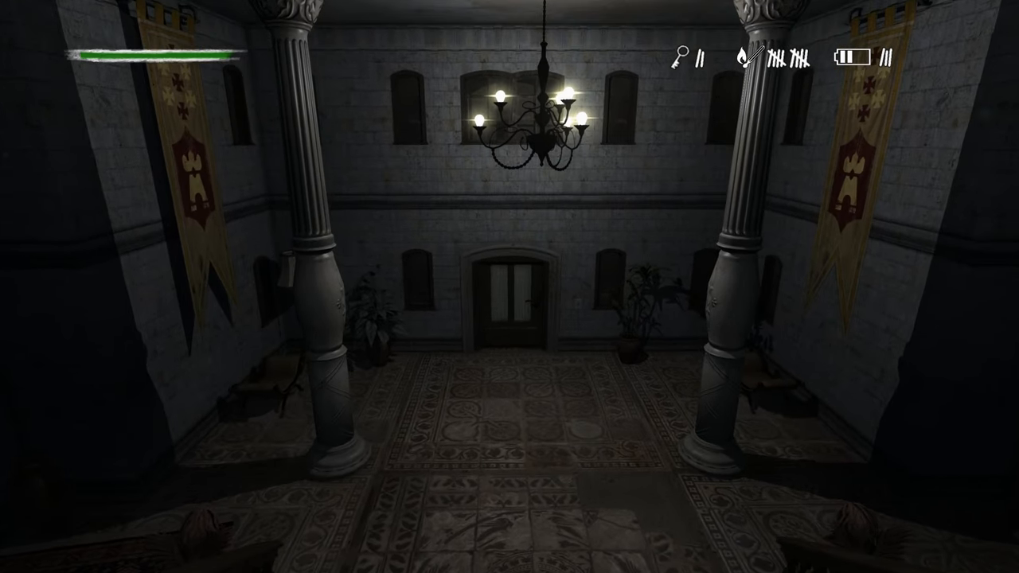
pyautogui.press('w')
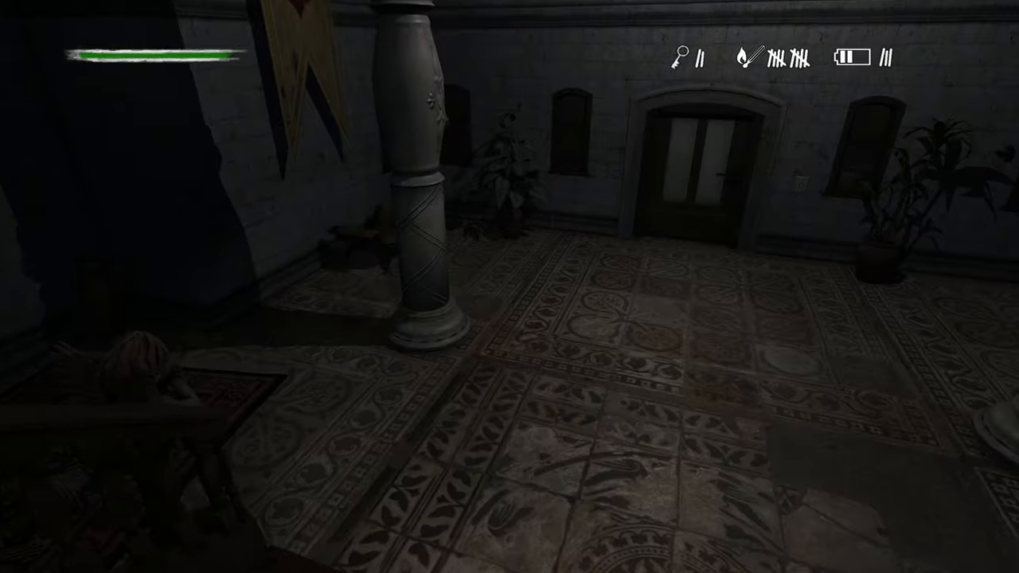
pyautogui.press('w')
pyautogui.press('w')
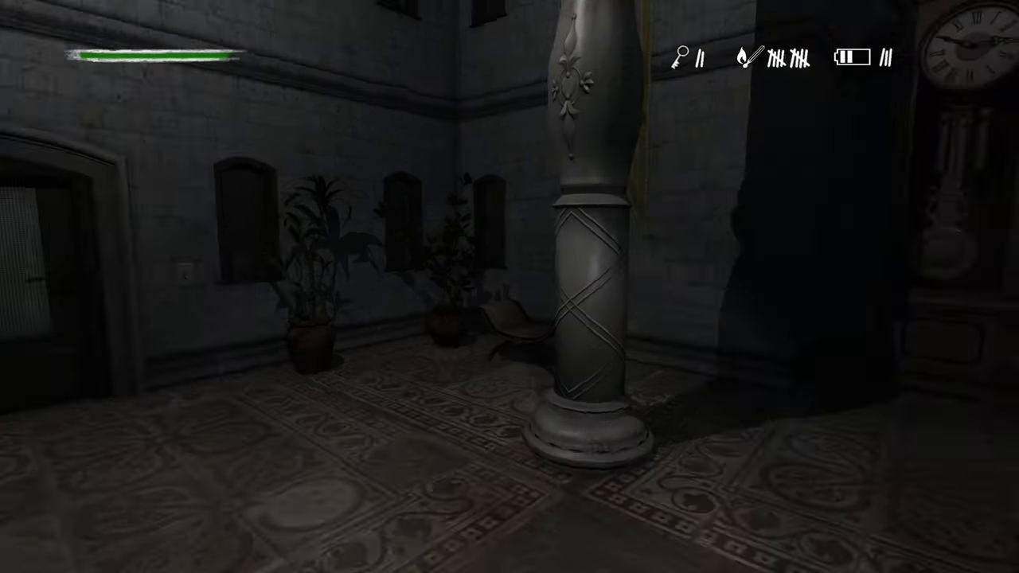
pyautogui.press('w')
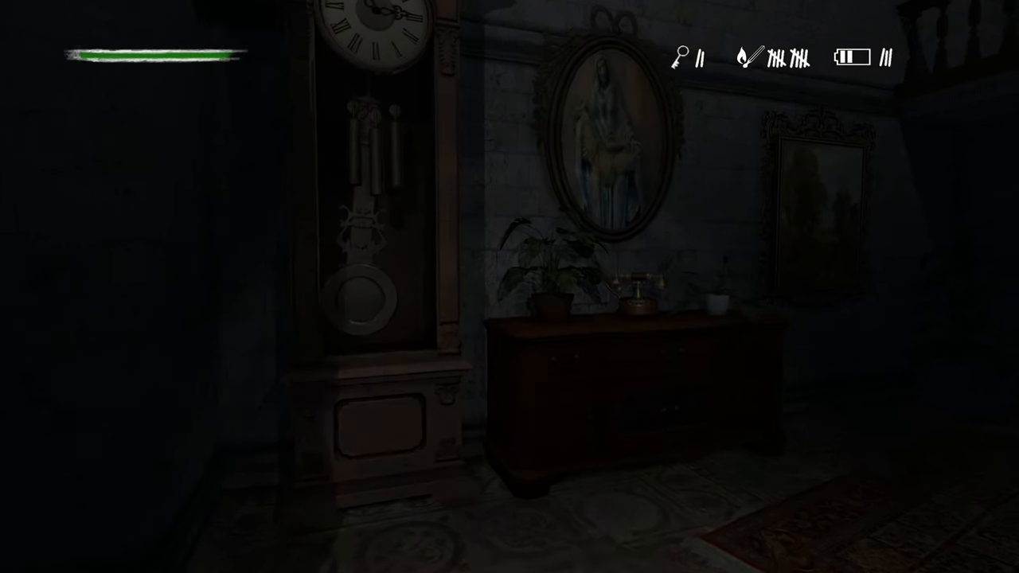
pyautogui.press('w')
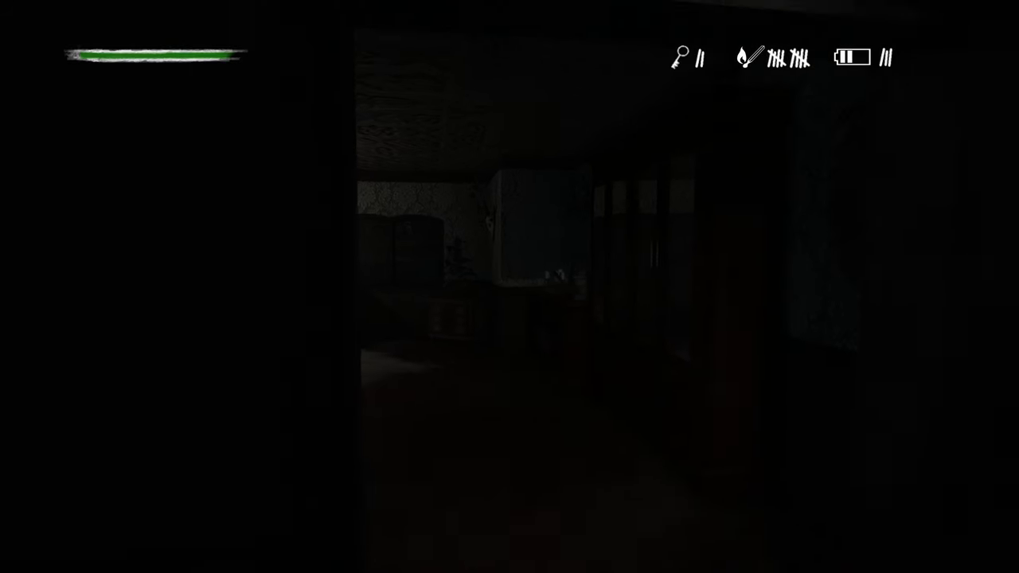
# - Look around the antler living room and try the corner door by the cabinet, finding it locked
pyautogui.press('w')
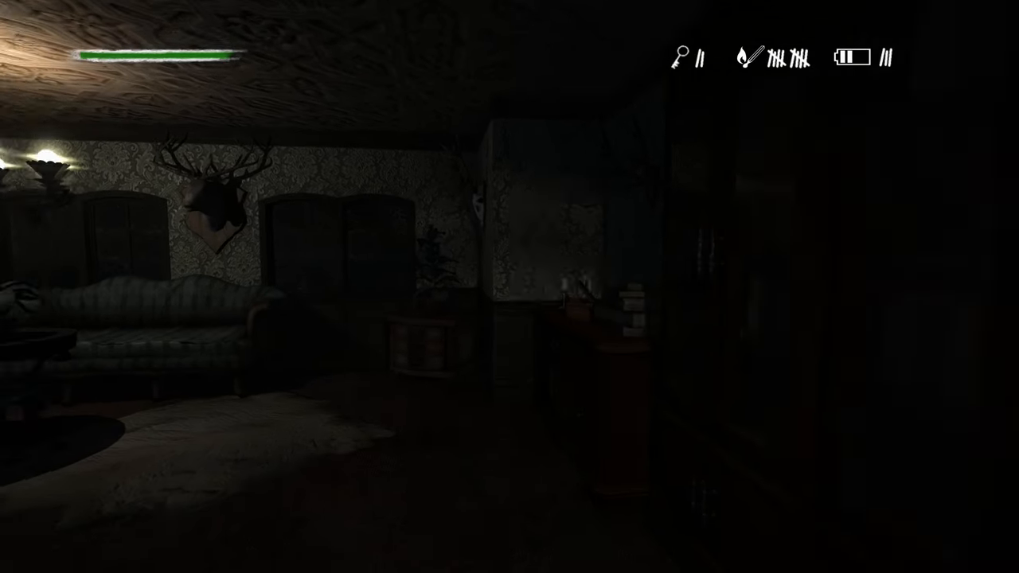
pyautogui.press('w')
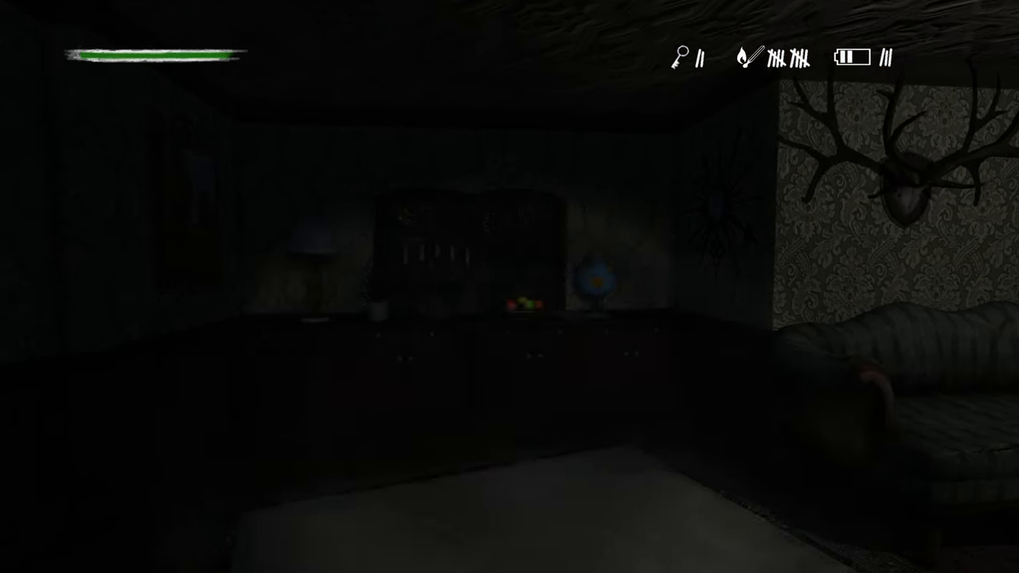
pyautogui.press('w')
pyautogui.press('w')
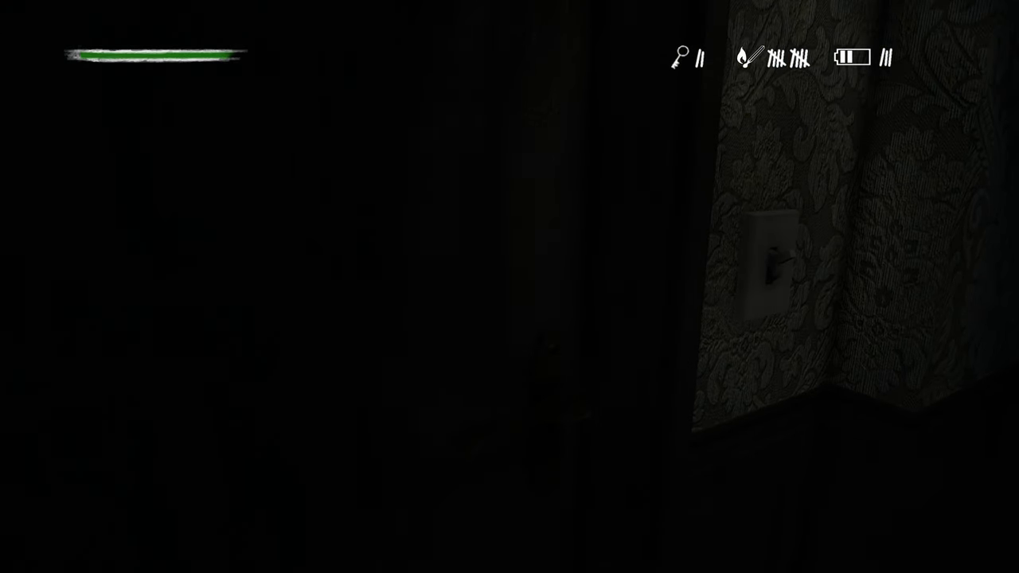
pyautogui.press('e')
pyautogui.press('w')
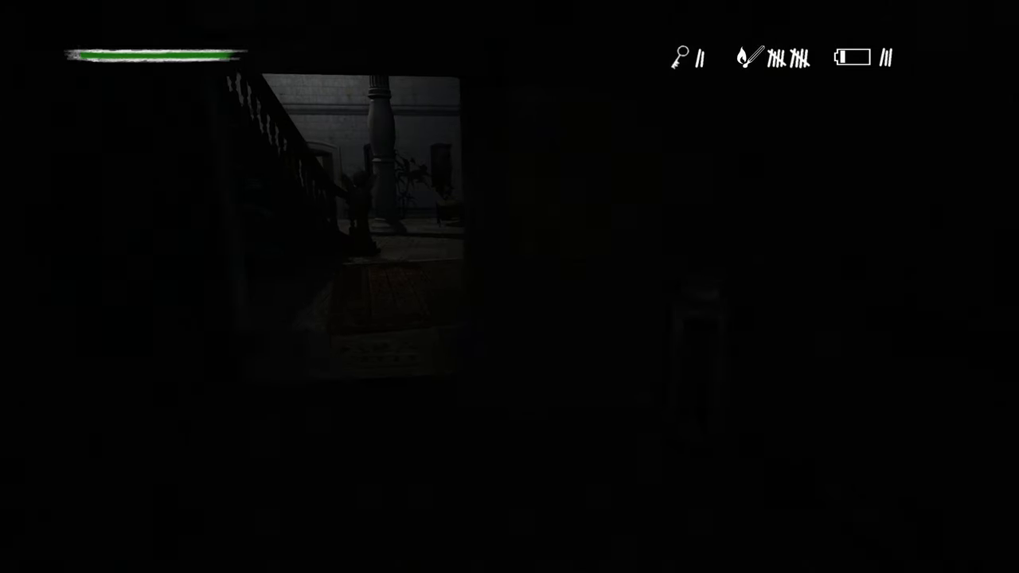
# - Walk the hallway, enter the green-armchair sitting room, look toward the fireplace and exit to the corridor
pyautogui.press('w')
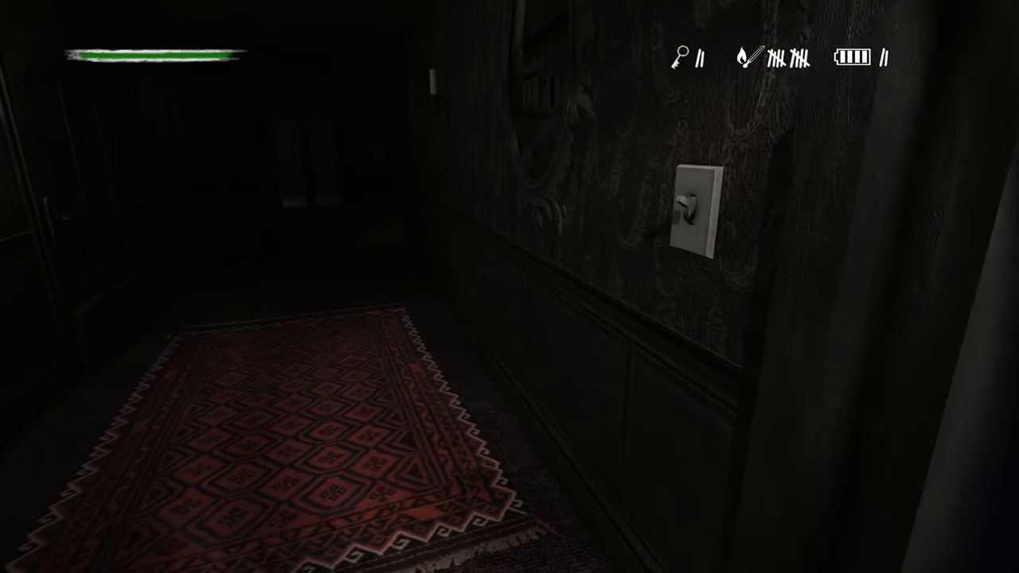
pyautogui.press('w')
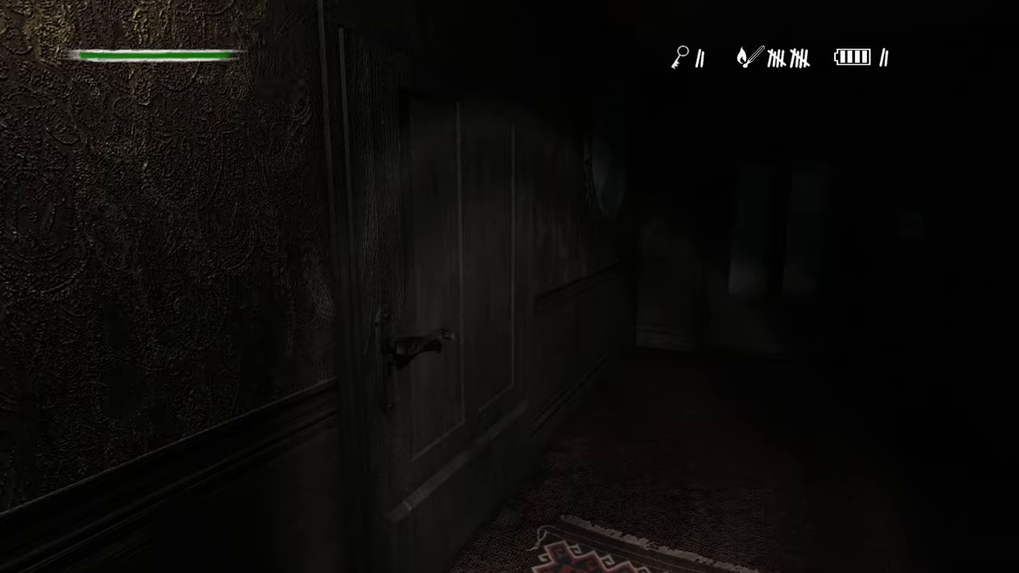
pyautogui.click(399, 365)
pyautogui.press('w')
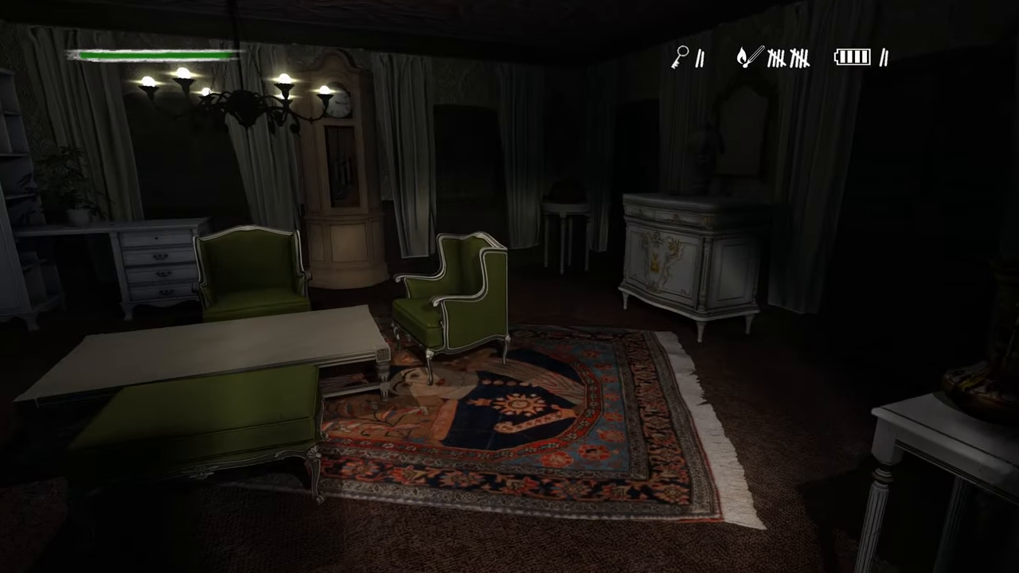
pyautogui.press('w')
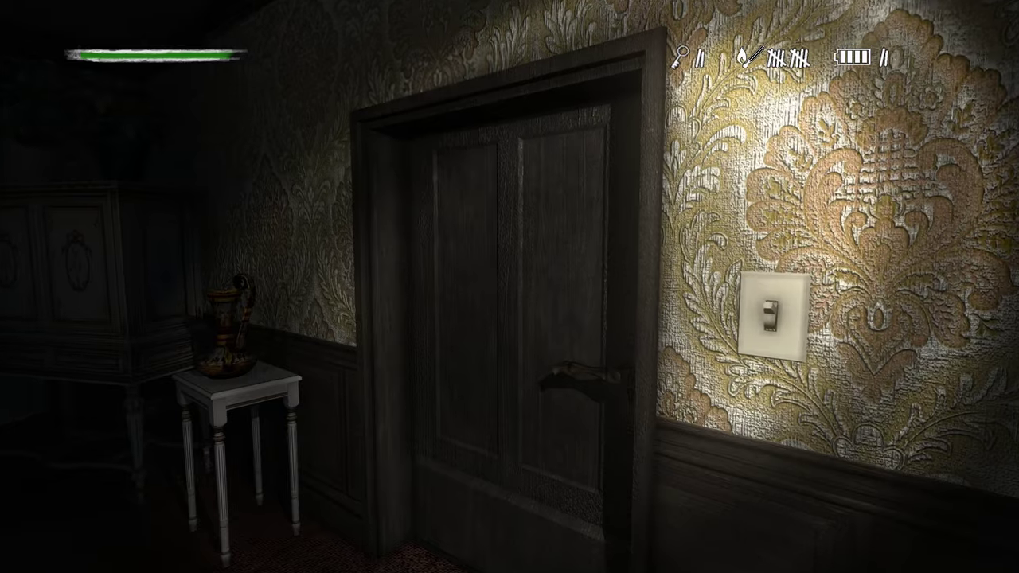
pyautogui.press('w')
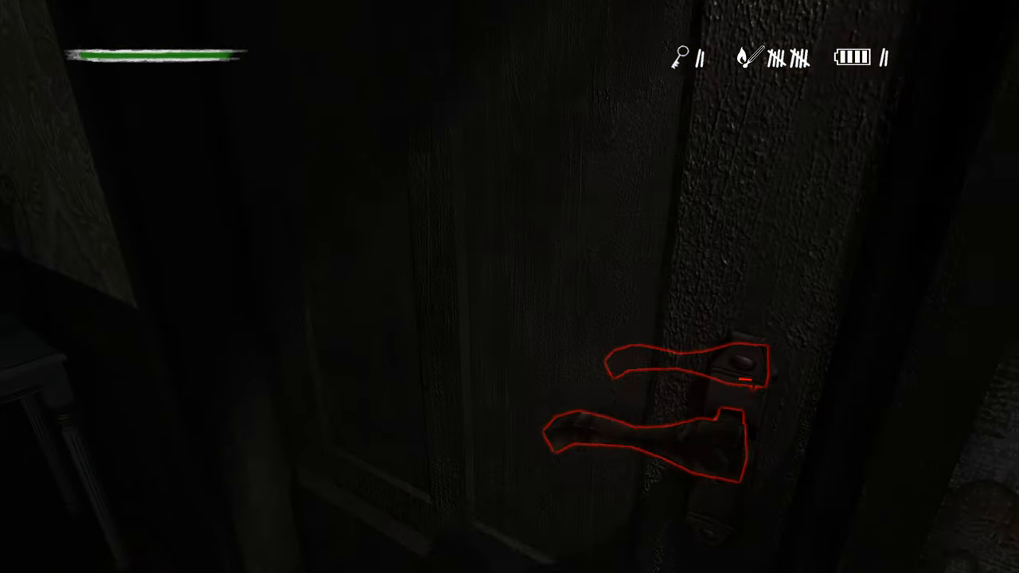
pyautogui.press('w')
pyautogui.press('w')
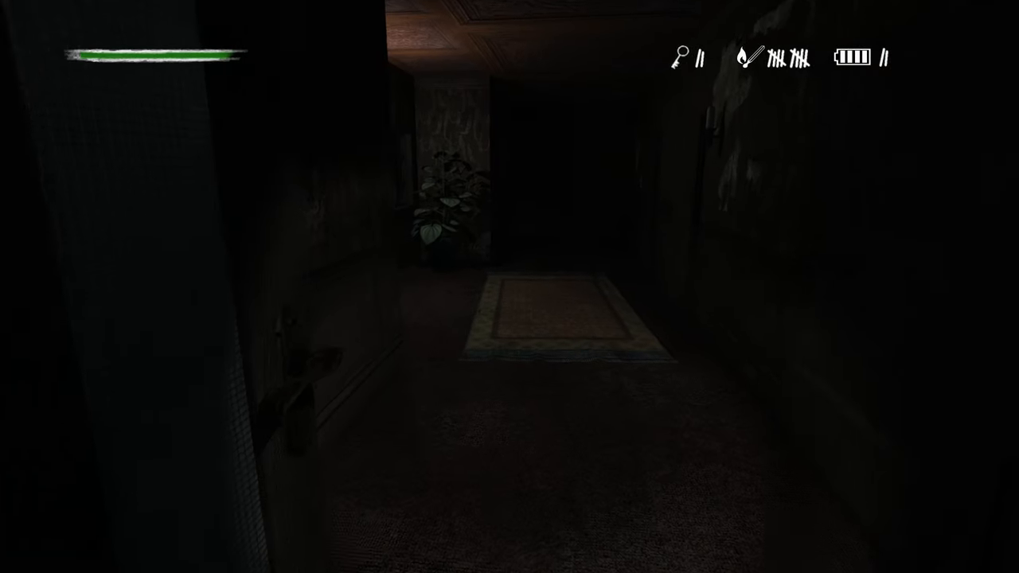
# - Enter the small room and look over the forest painting, bookshelf and nightstand with the book
pyautogui.press('w')
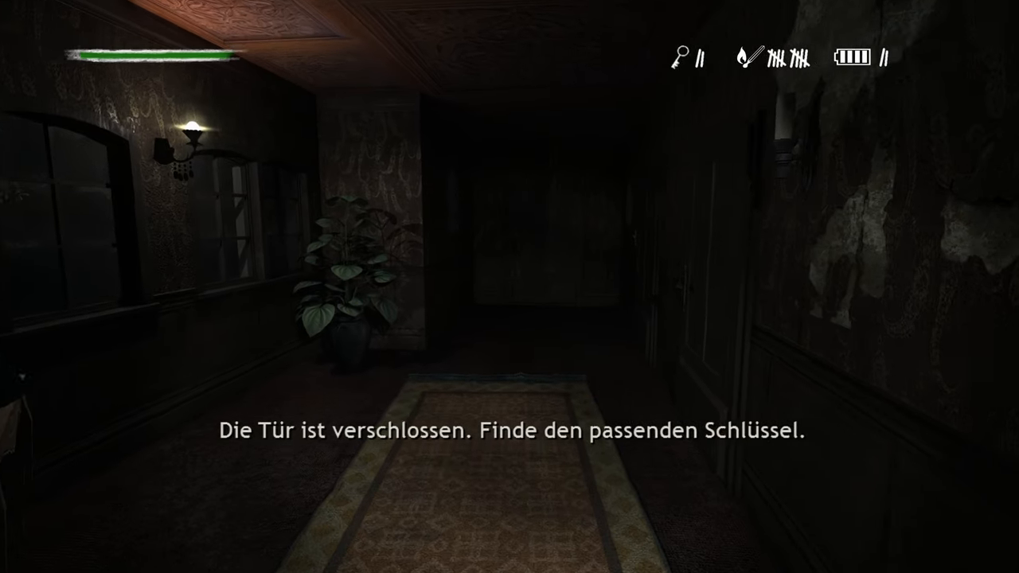
pyautogui.press('w')
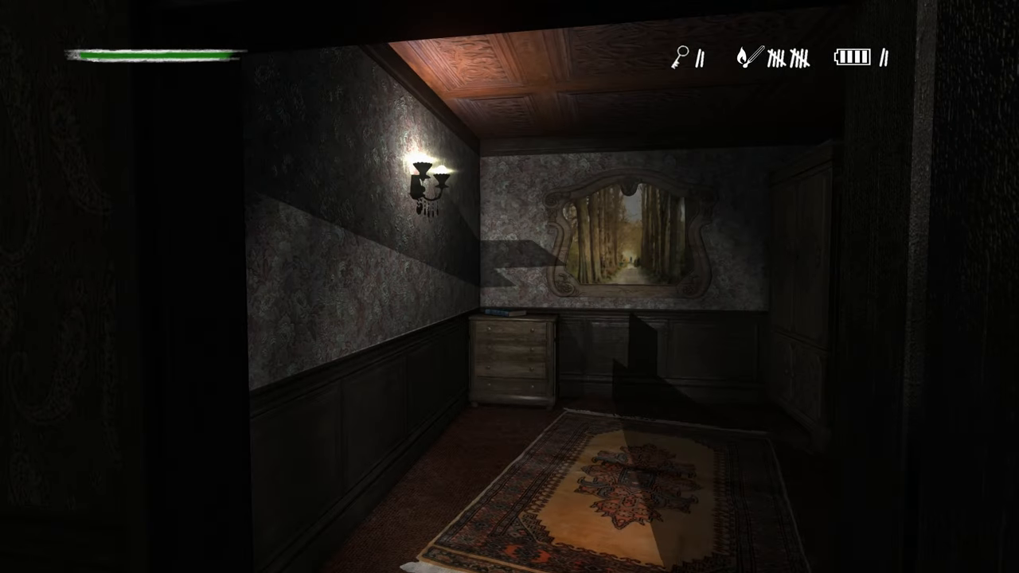
pyautogui.press('w')
pyautogui.press('w')
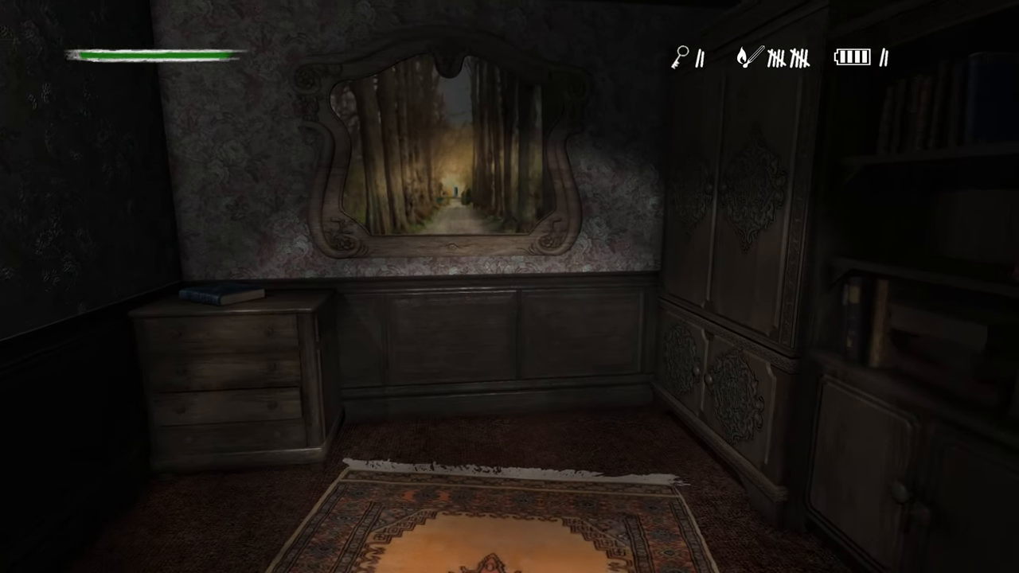
pyautogui.press('w')
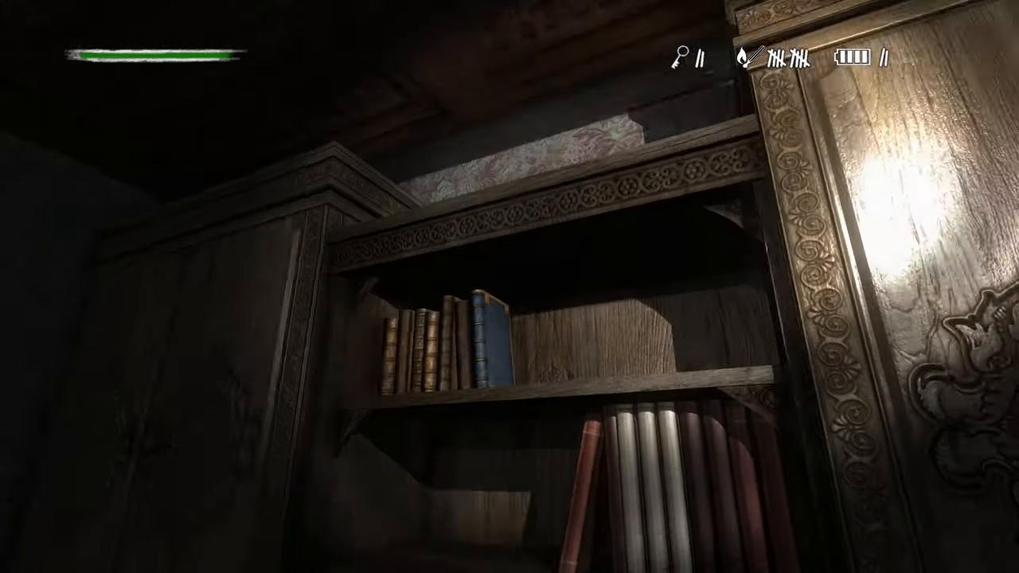
pyautogui.press('w')
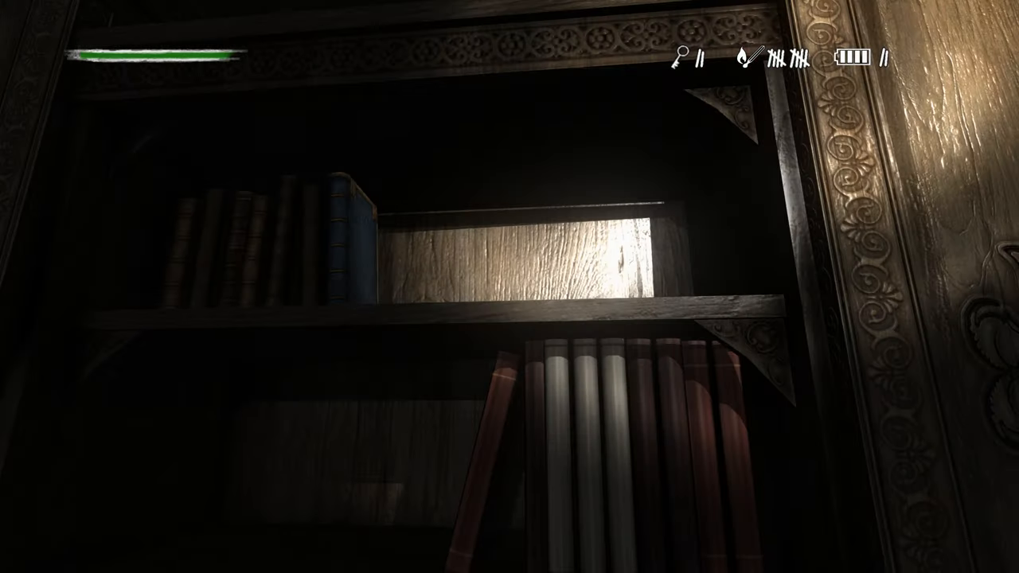
pyautogui.press('w')
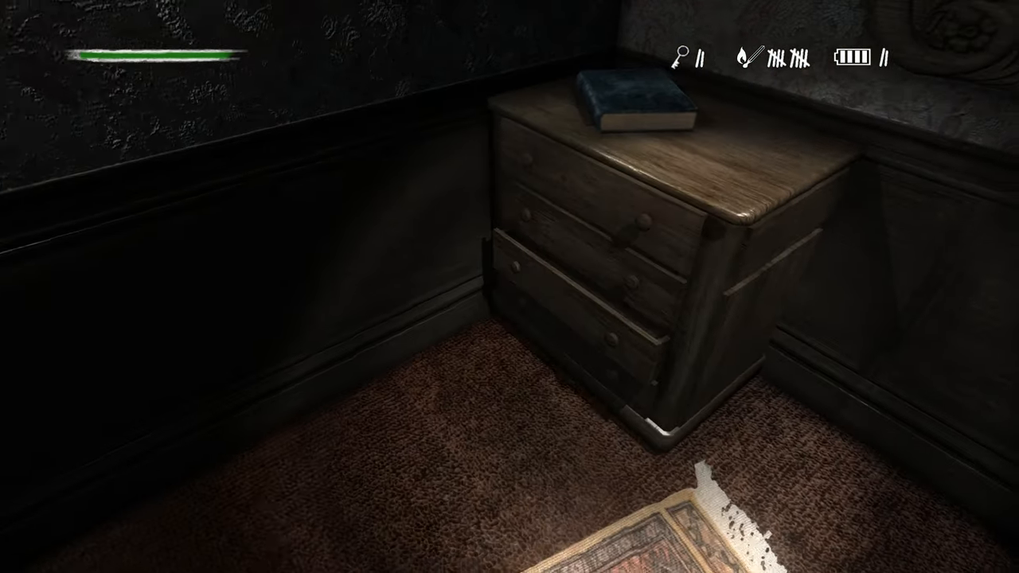
pyautogui.press('w')
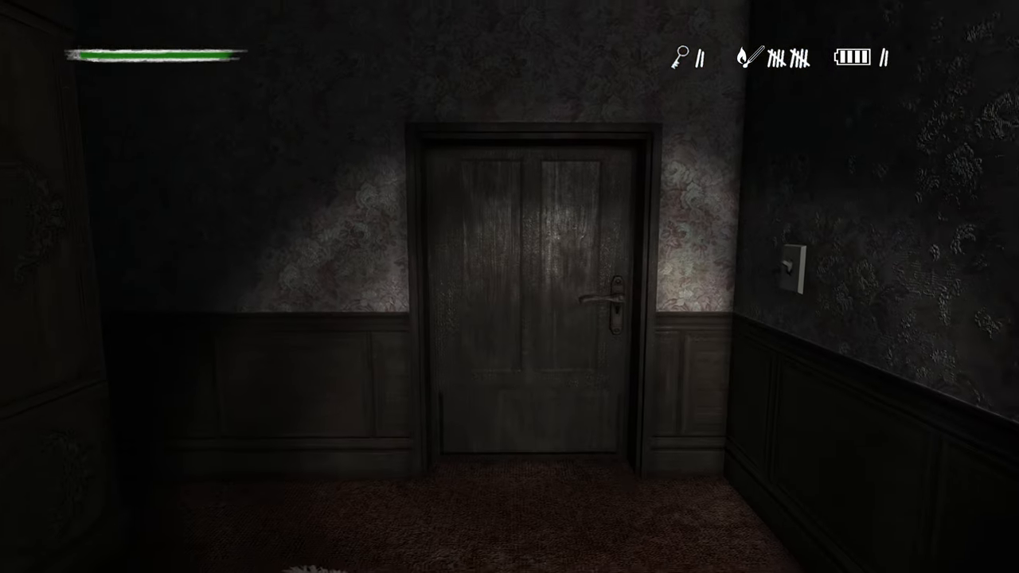
# - Try the room's other door, find it locked and turn back toward the living room
pyautogui.press('w')
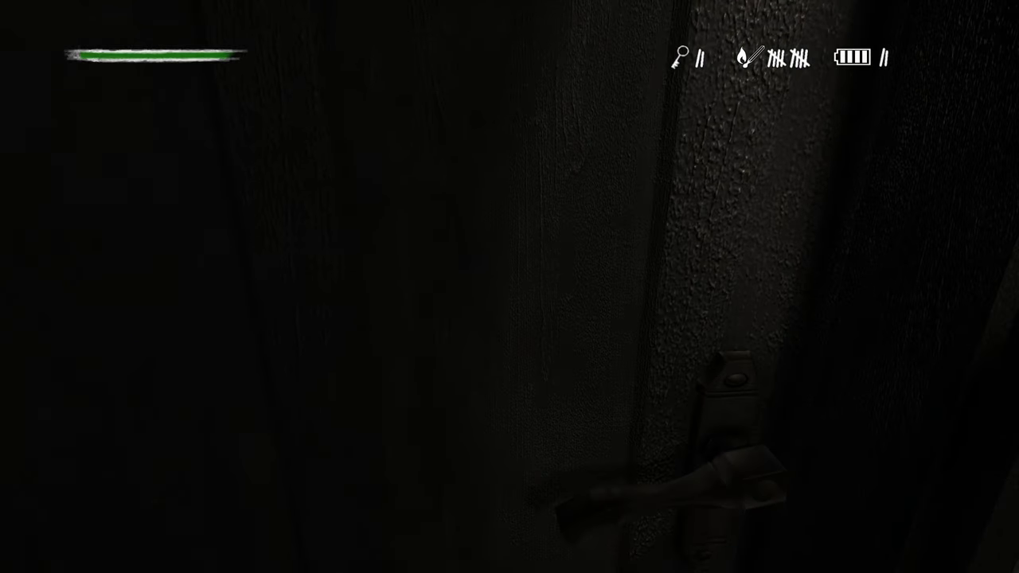
pyautogui.press('w')
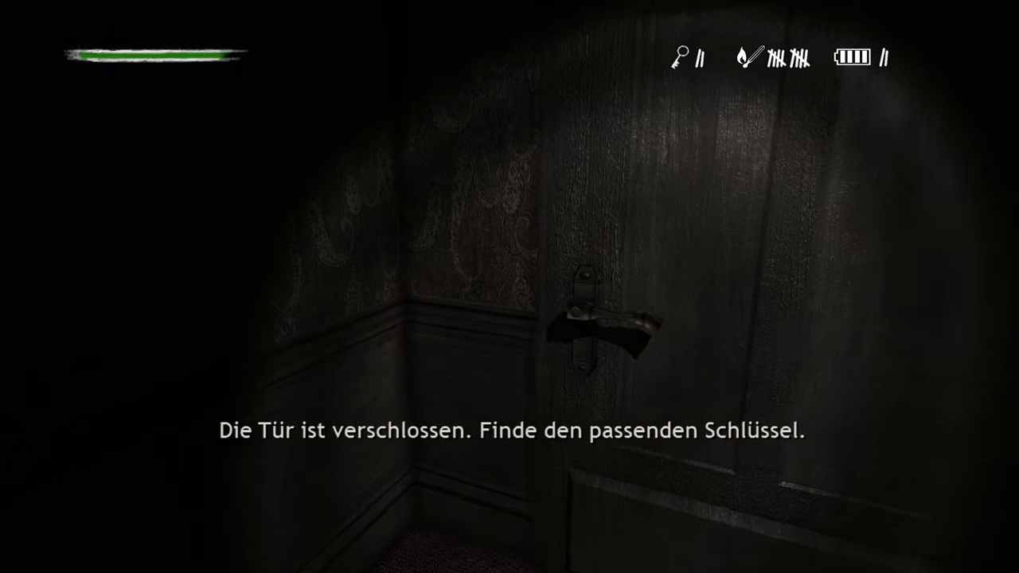
pyautogui.press('w')
# - Survey the lit living room: far wall, grand piano, dark corner, dresser and seating area
pyautogui.press('w')
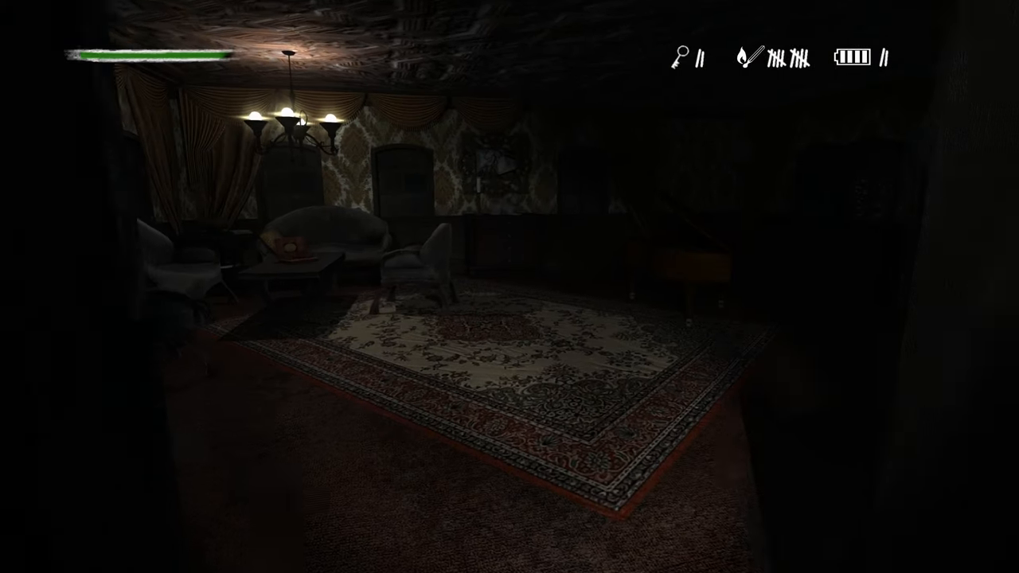
pyautogui.press('w')
pyautogui.press('w')
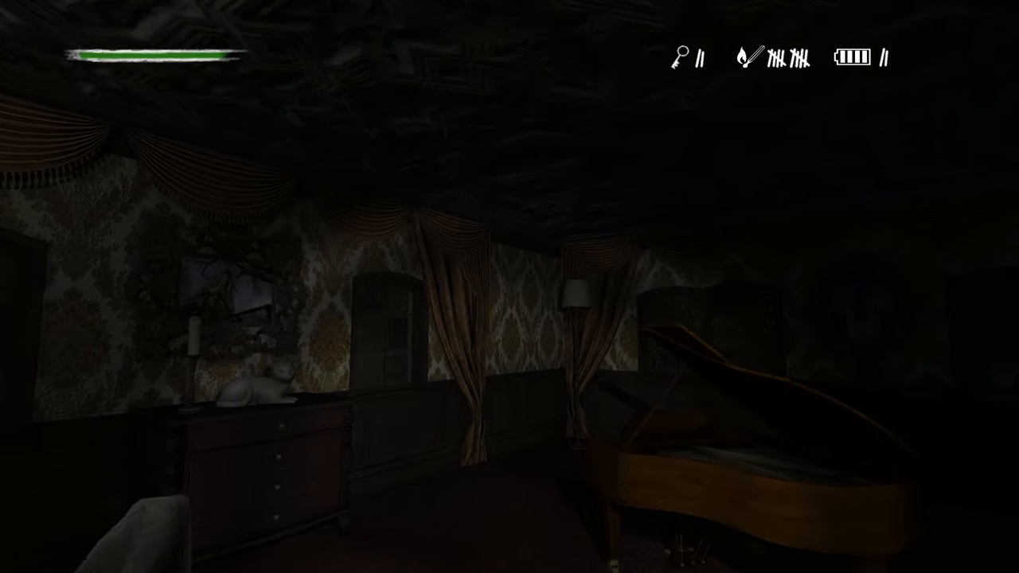
pyautogui.press('w')
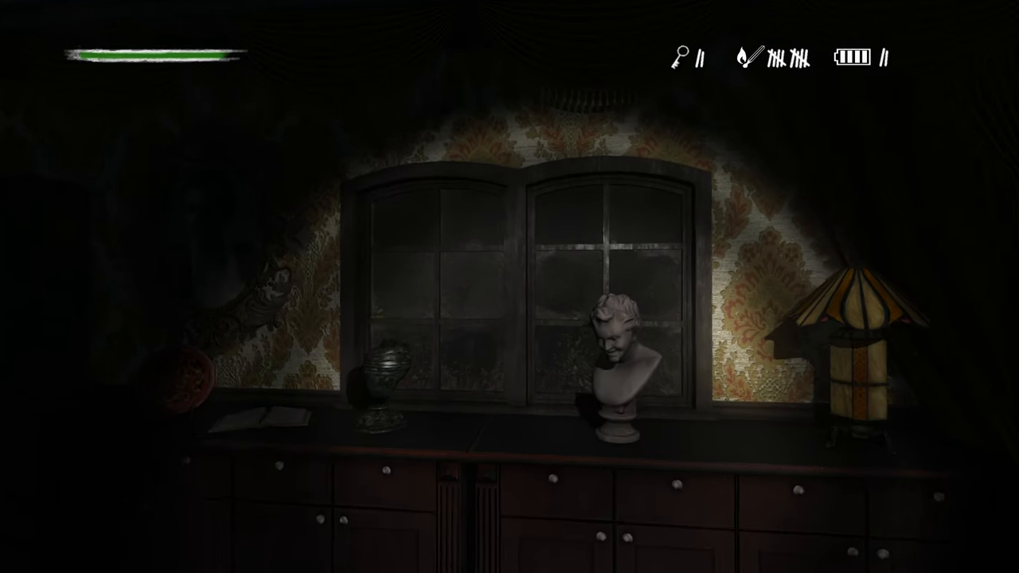
pyautogui.press('w')
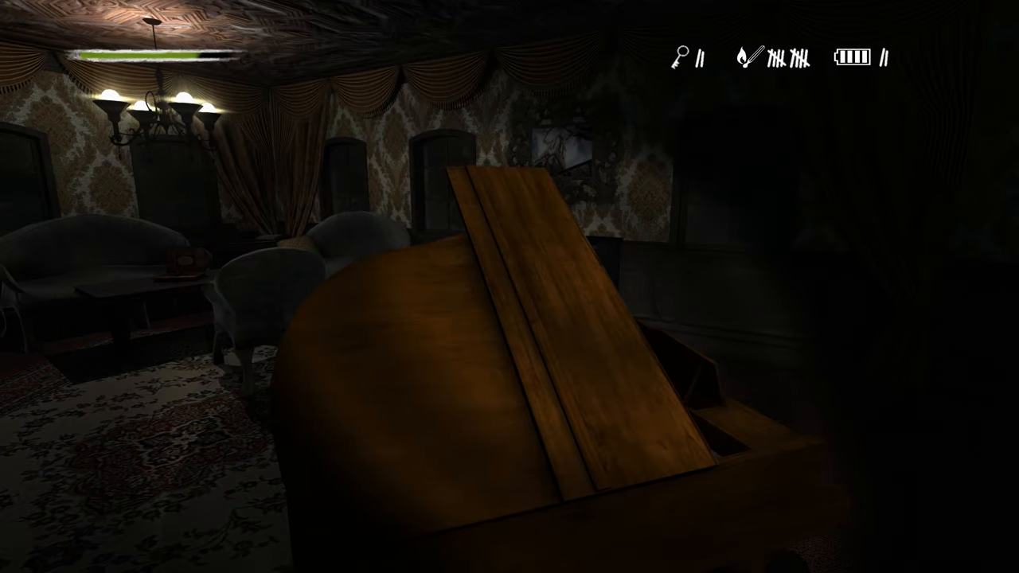
pyautogui.press('w')
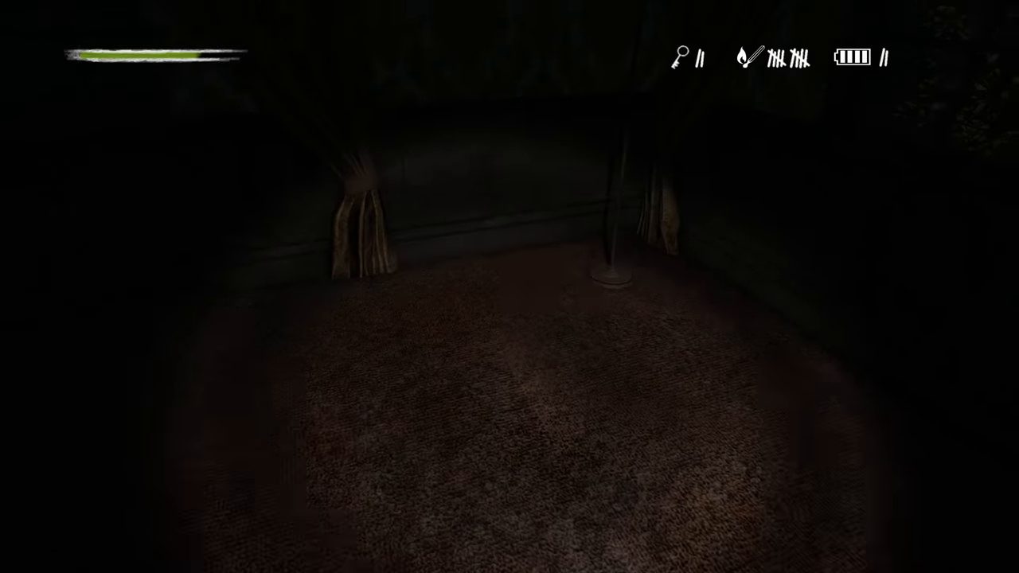
pyautogui.press('w')
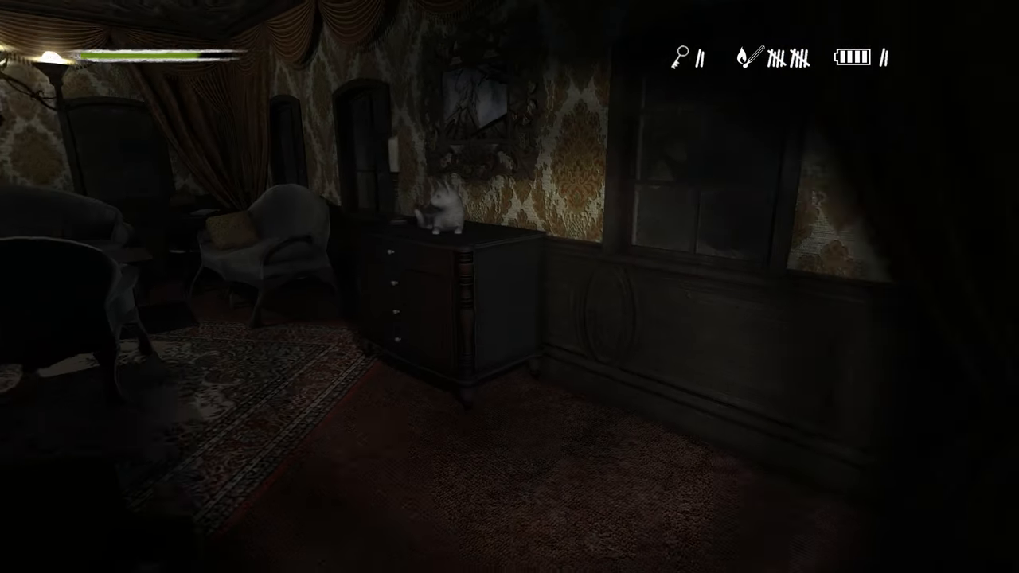
pyautogui.press('w')
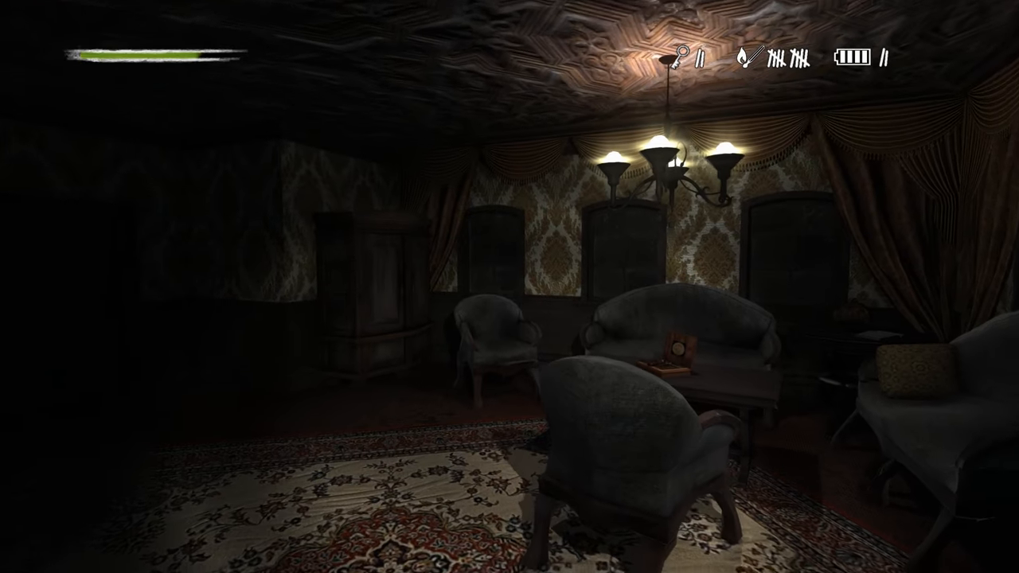
pyautogui.press('w')
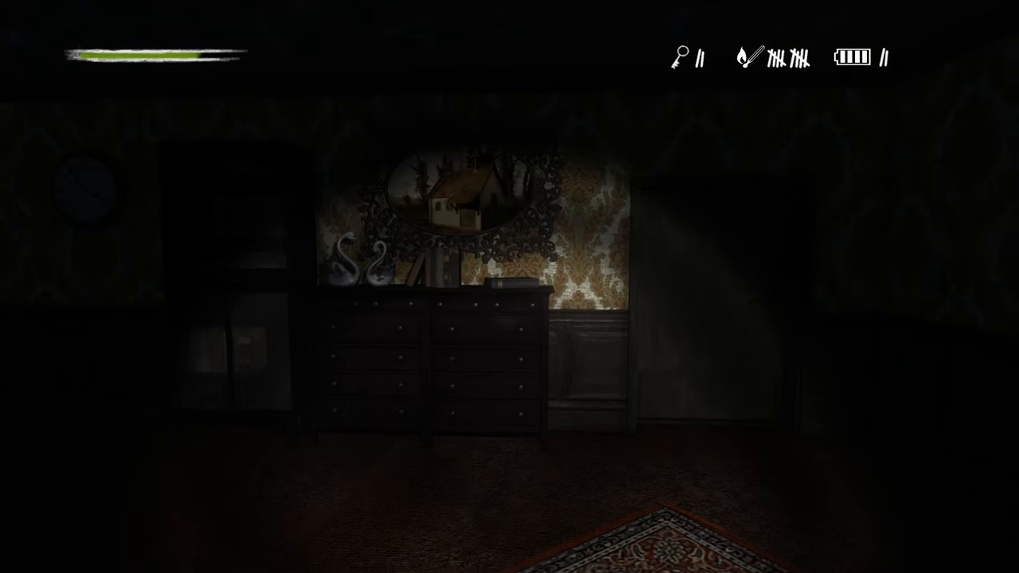
# - Leave through the corner wooden door, find one hallway door locked and open the door to the rug room
pyautogui.press('w')
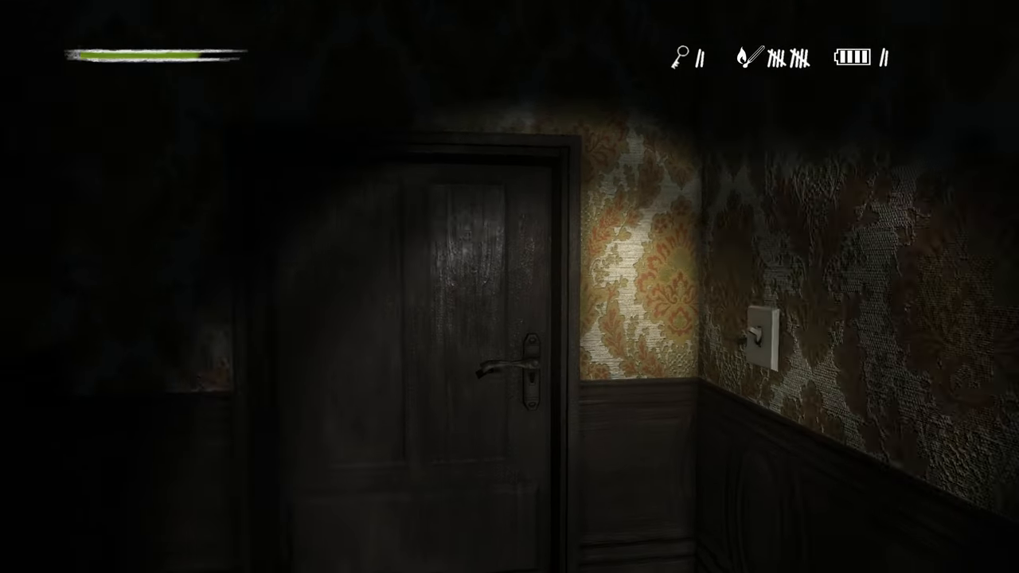
pyautogui.press('w')
pyautogui.click(669, 374)
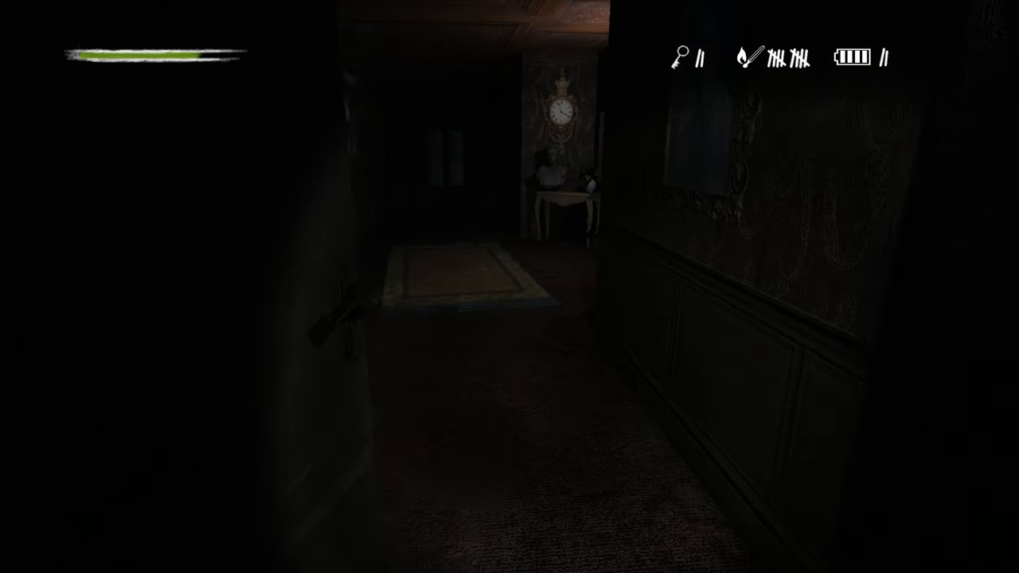
pyautogui.press('w')
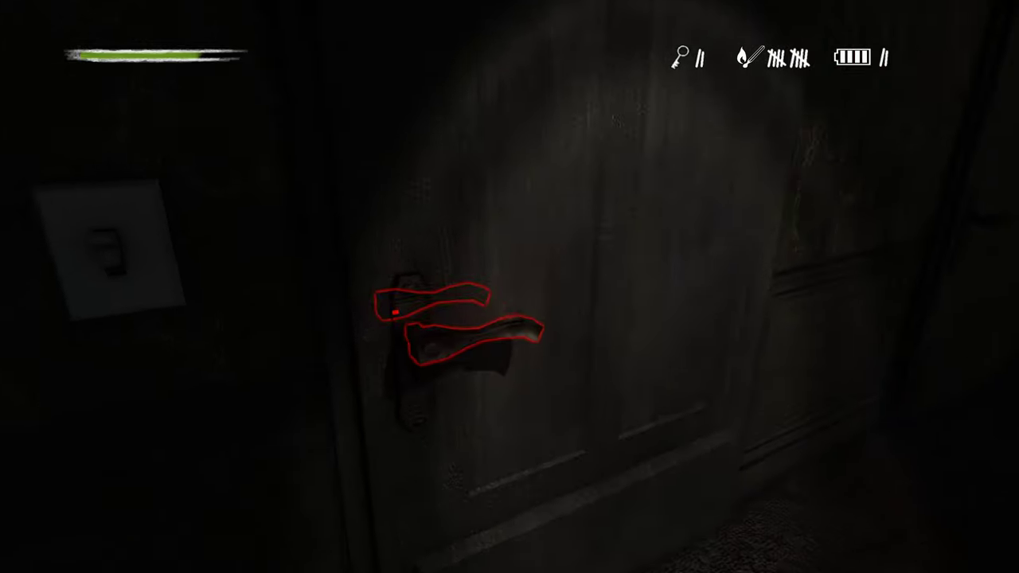
pyautogui.press('s')
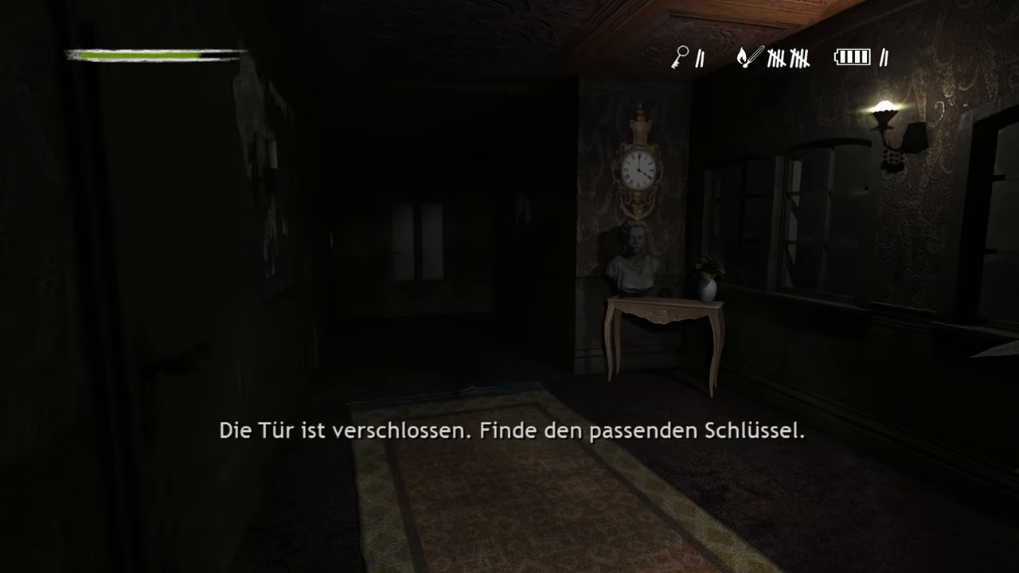
pyautogui.moveTo(510, 286); pyautogui.dragTo(239, 287)
pyautogui.click(509, 286)
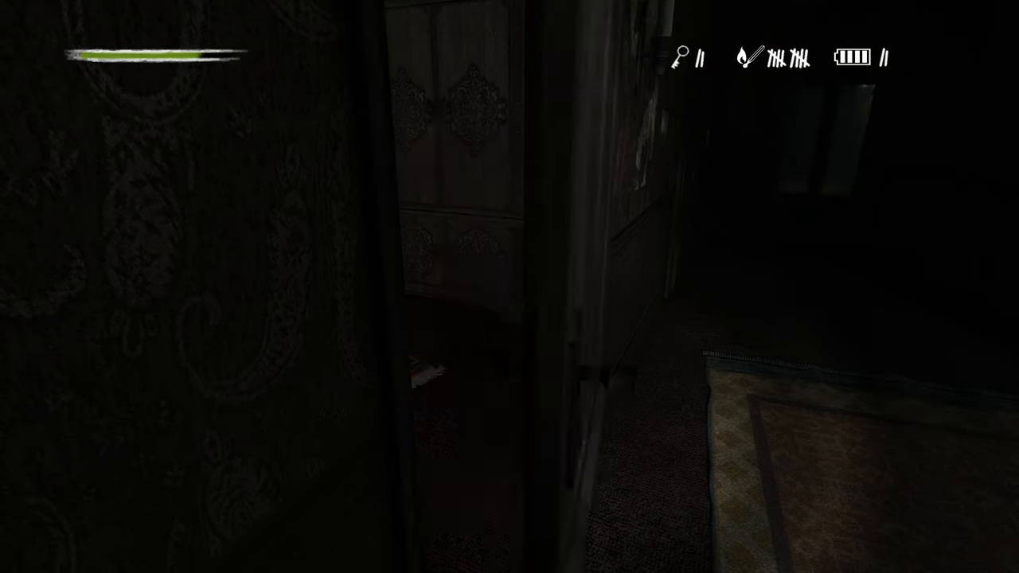
# - Pass the carved cabinet, go out to the glass double door, find it locked and head down the dark hallway
pyautogui.press('w')
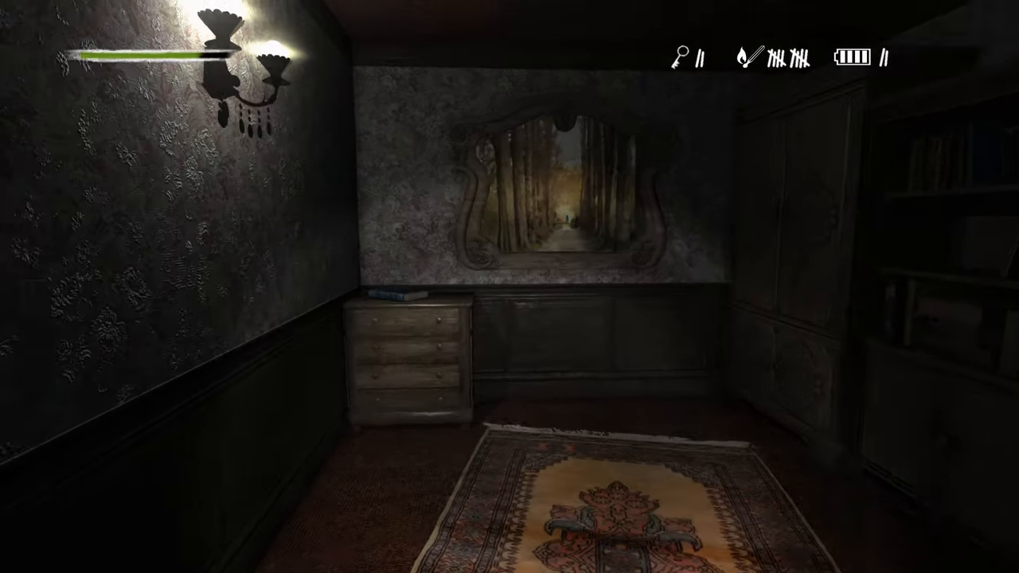
pyautogui.press('w')
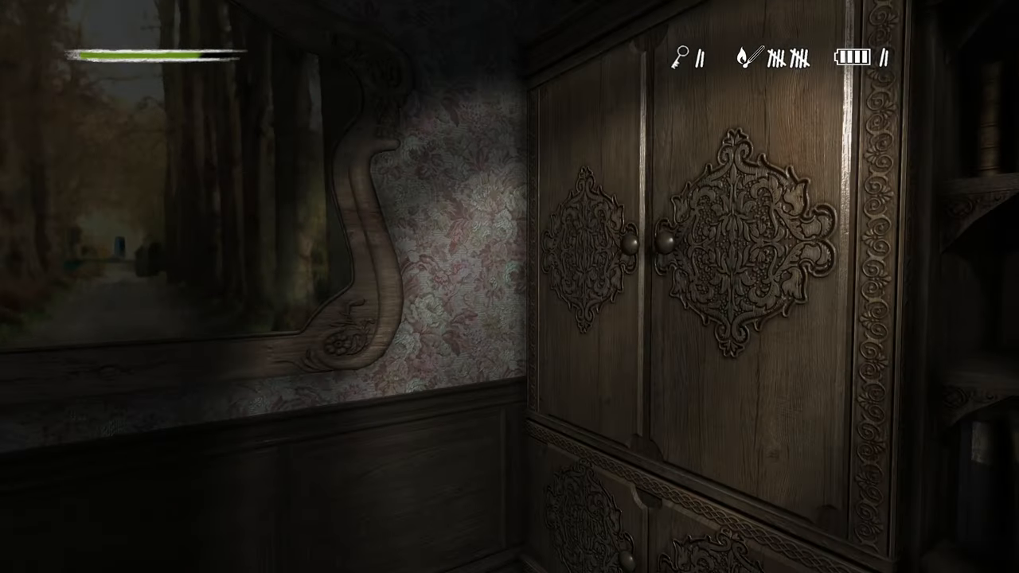
pyautogui.press('w')
pyautogui.press('w')
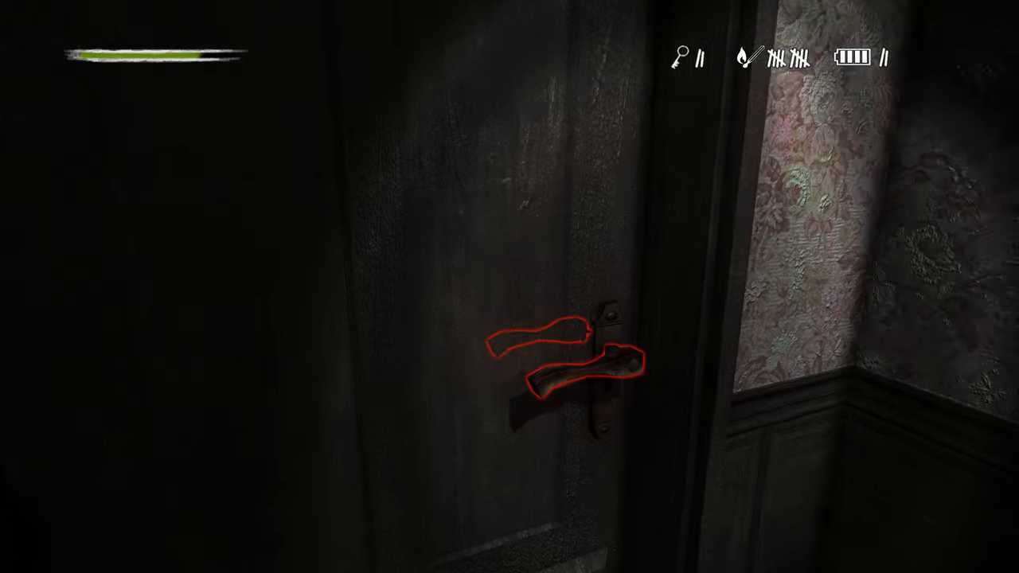
pyautogui.press('w')
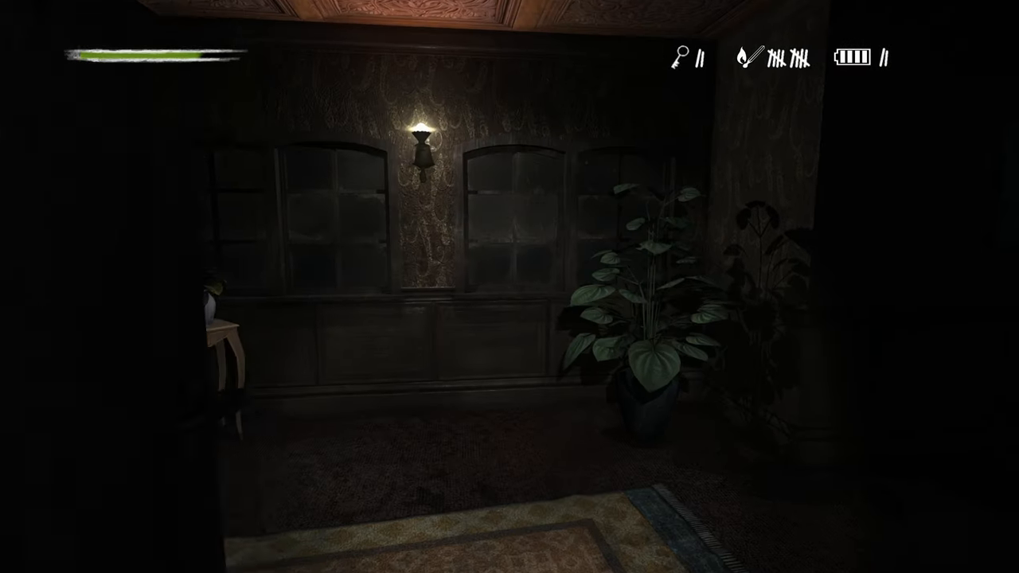
pyautogui.press('w')
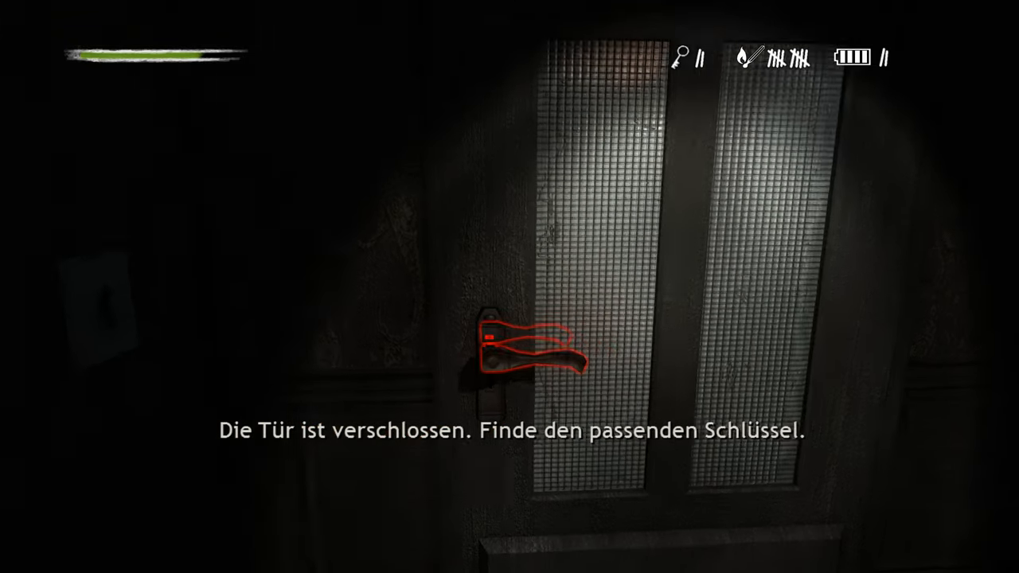
pyautogui.press('w')
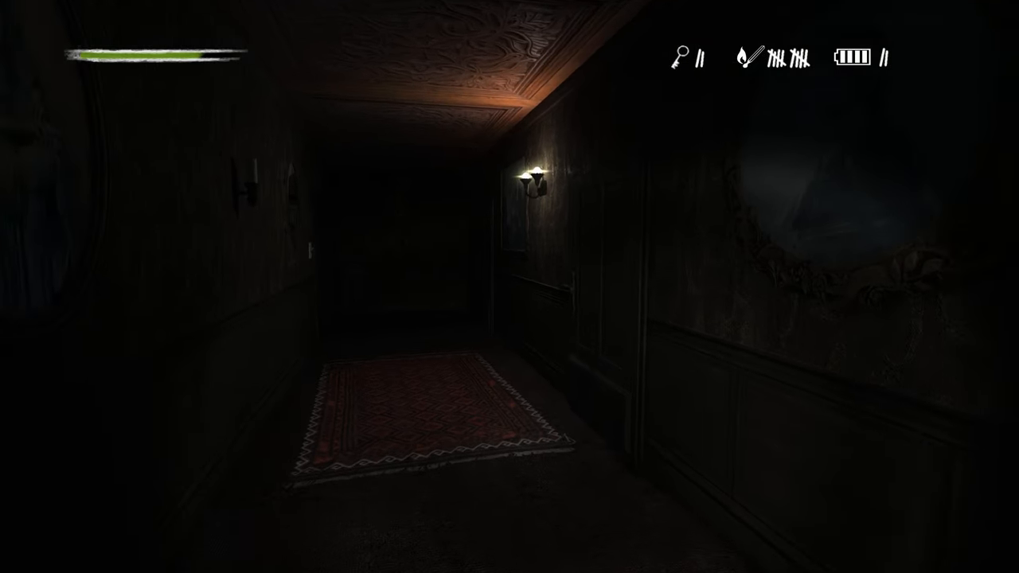
pyautogui.press('w')
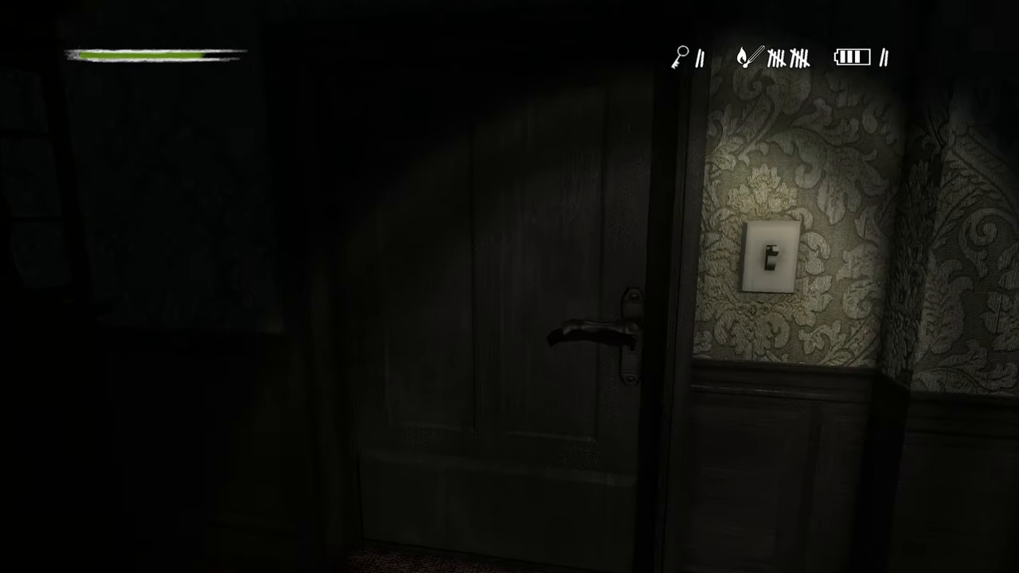
# - Try an upstairs hallway door that stays locked, then open the plant room and bedroom doors
pyautogui.click(509, 287)
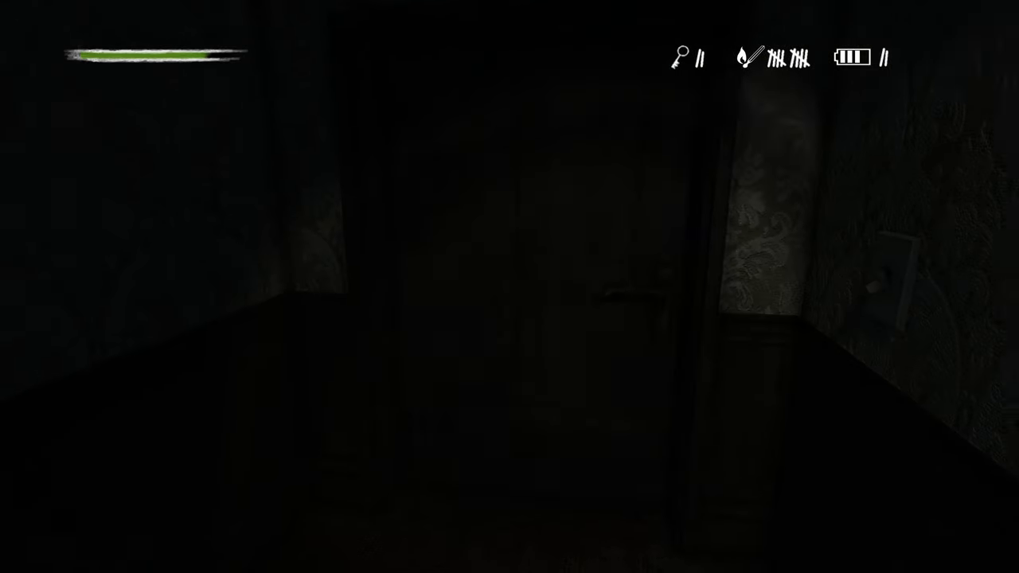
pyautogui.click(470, 286)
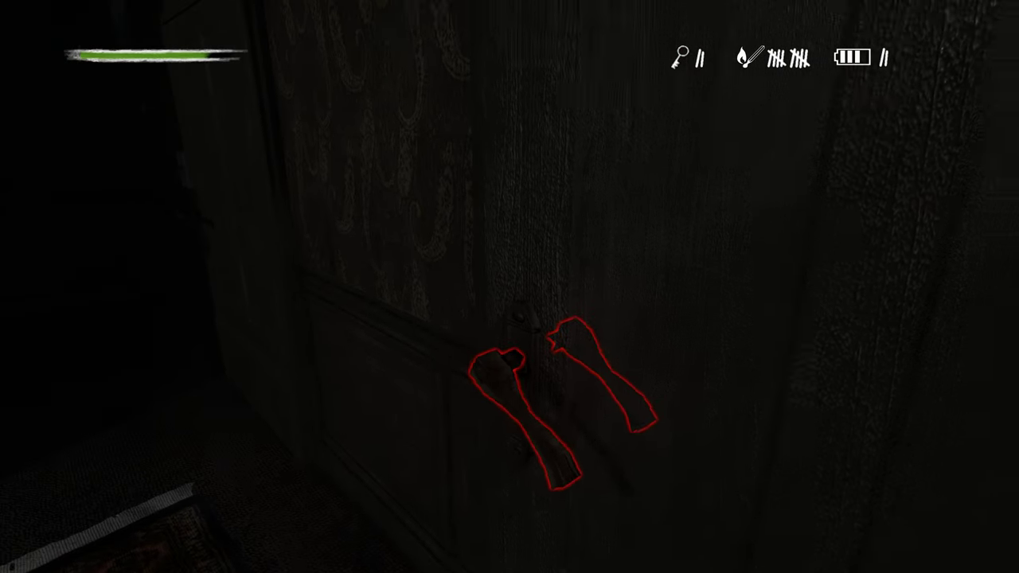
pyautogui.click(510, 287)
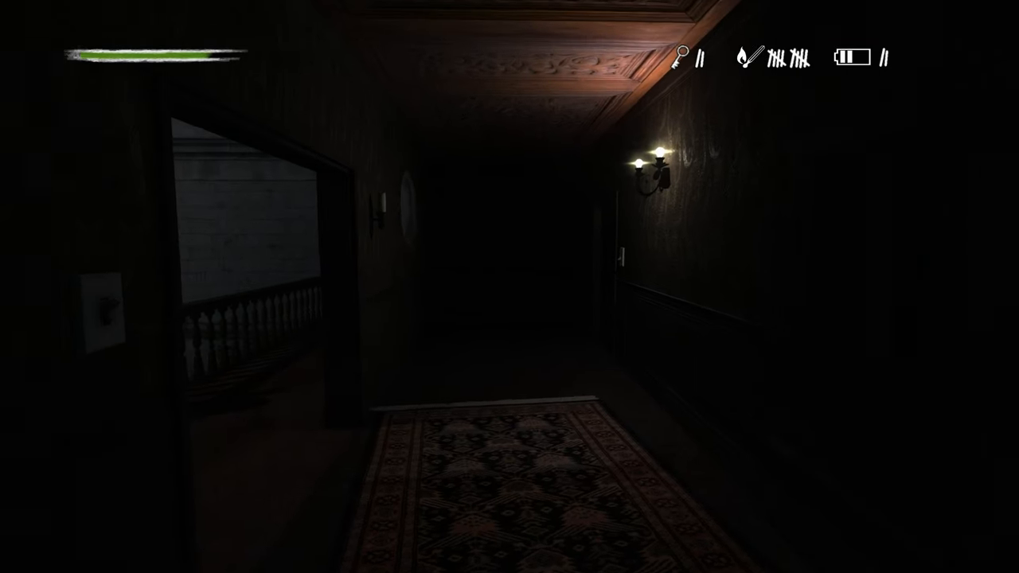
# - Walk along the balcony, descend into the main hall and cross the dark doorway to the portrait room's door
pyautogui.press('w')
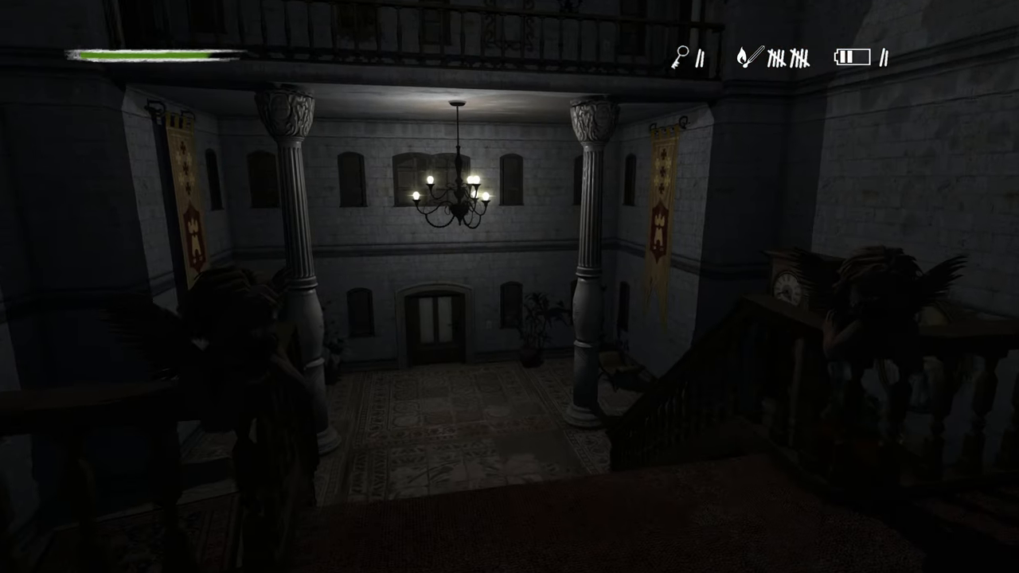
pyautogui.press('w')
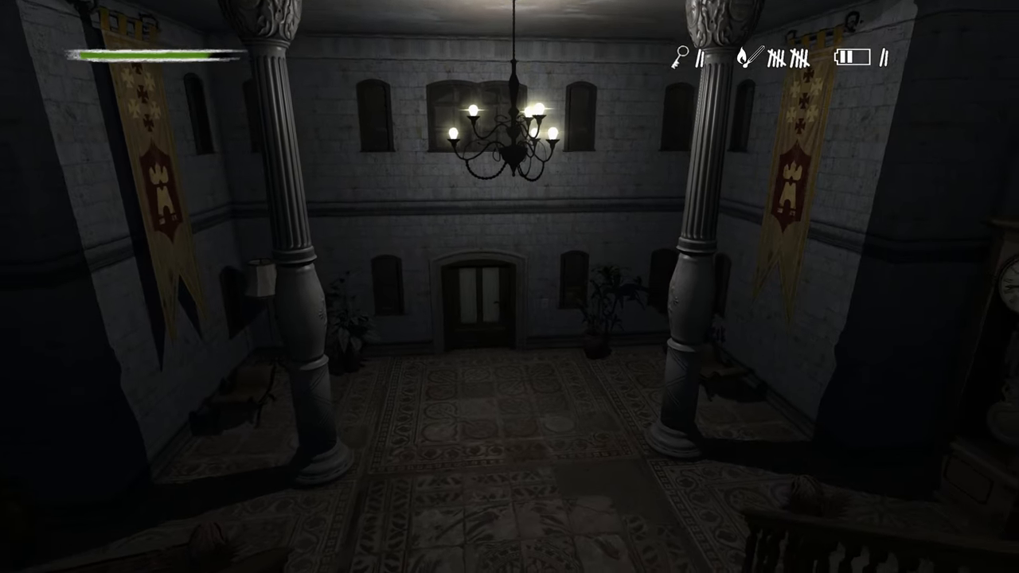
pyautogui.press('w')
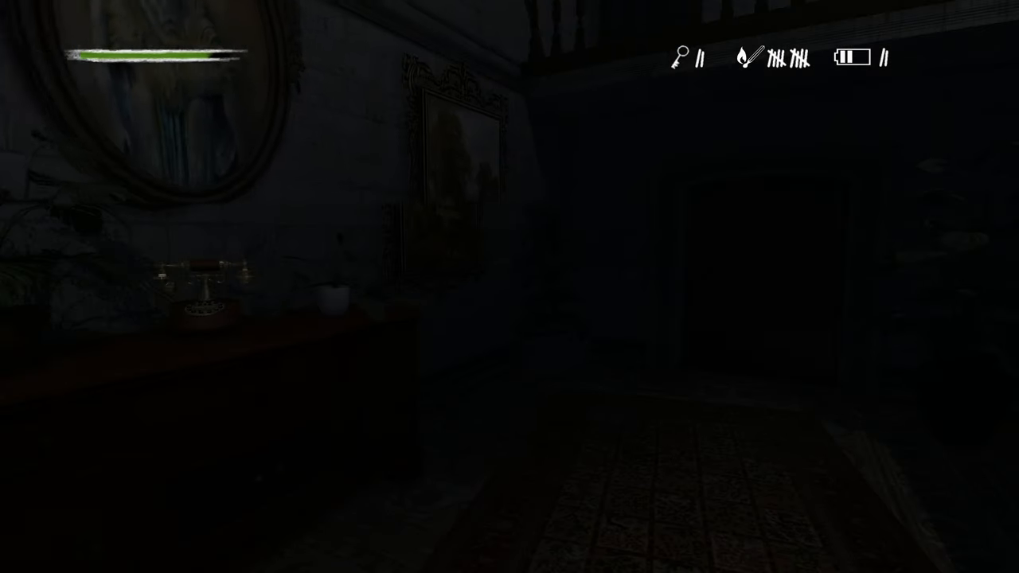
pyautogui.press('w')
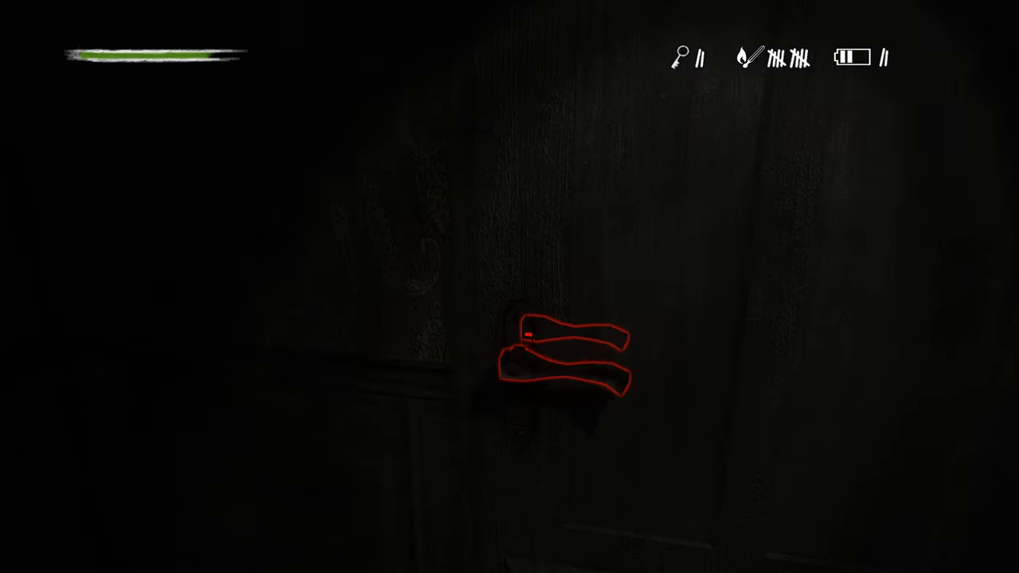
# - Walk through the antler-trophy lounge past the sofa and sideboard to the doorway over the grand hall
pyautogui.press('w')
pyautogui.press('w')
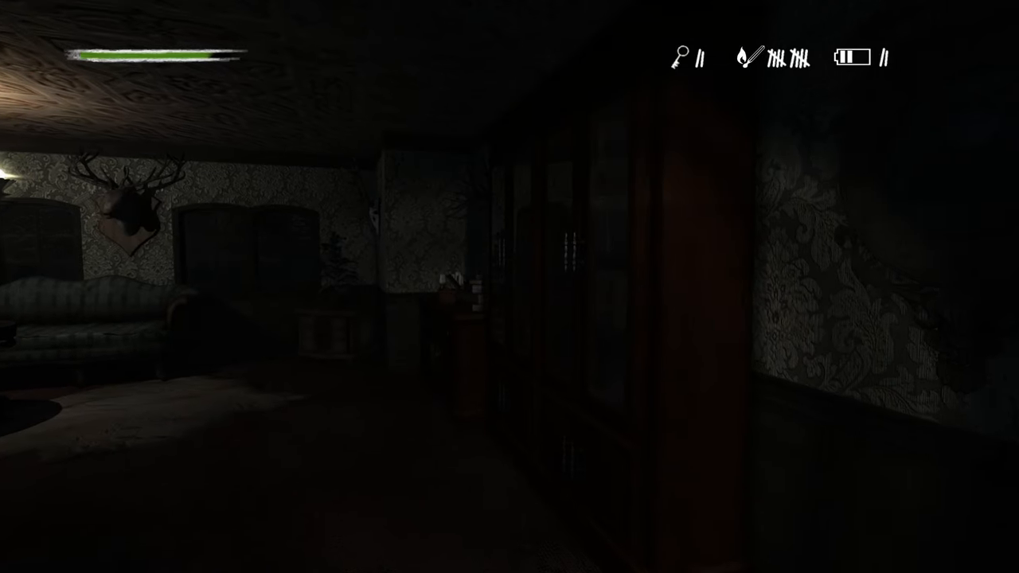
pyautogui.press('w')
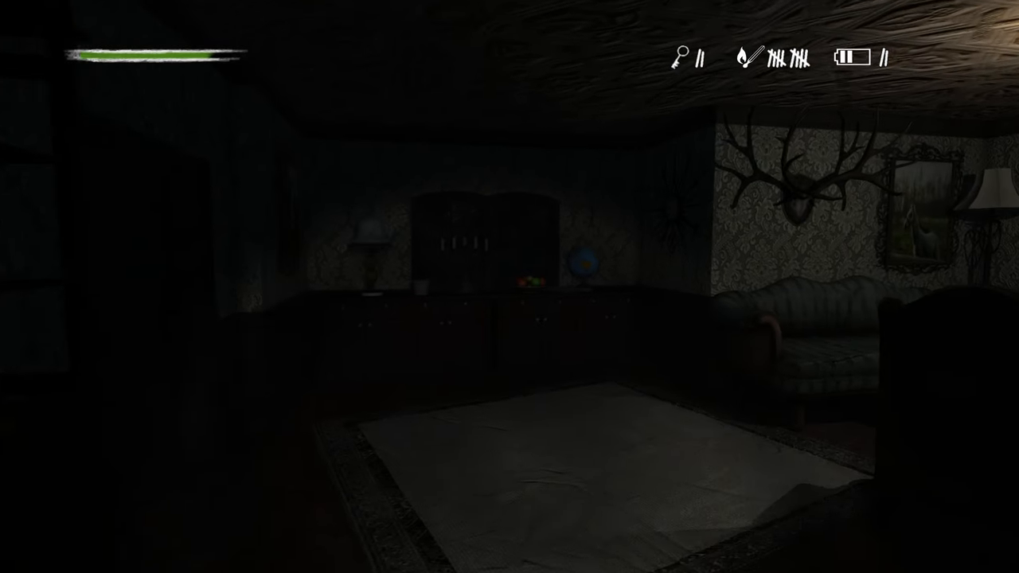
pyautogui.press('w')
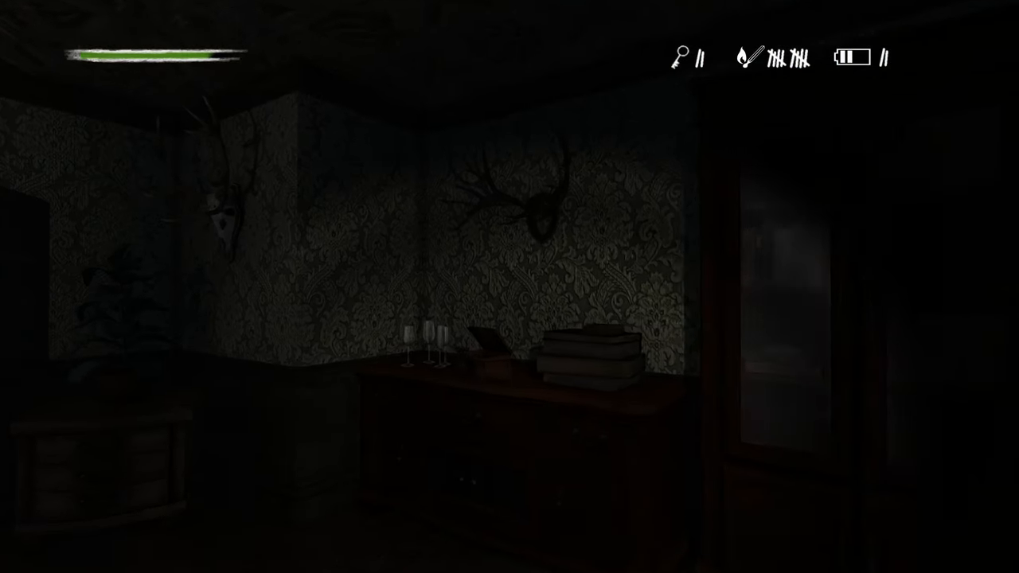
pyautogui.press('w')
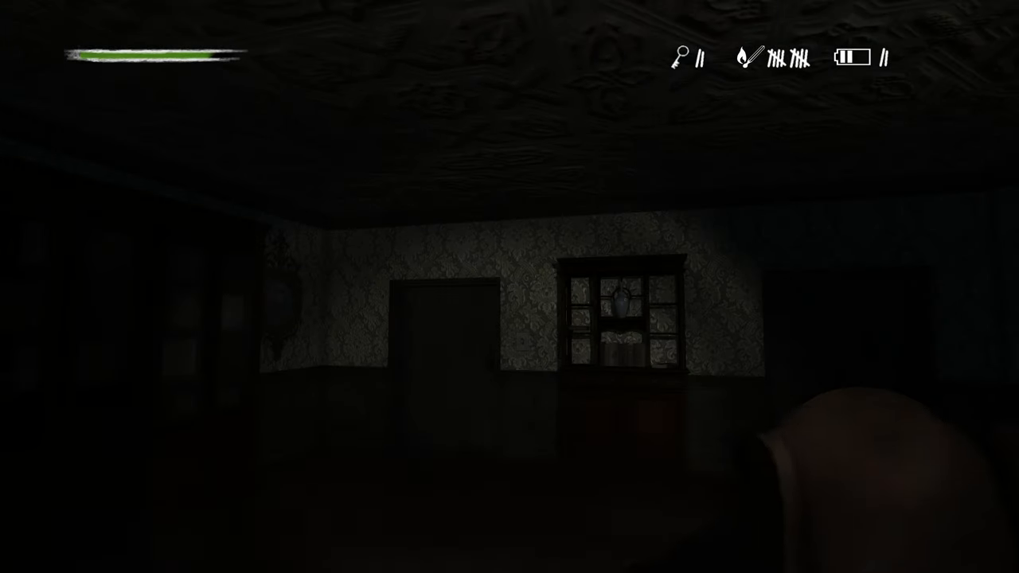
pyautogui.press('w')
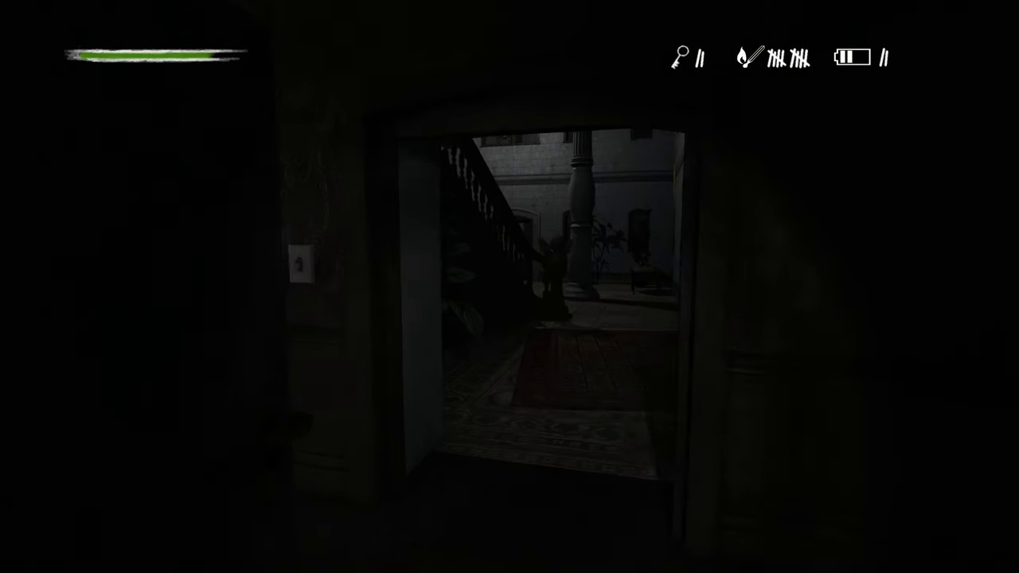
# - Go down the hallway, through the side door, and try the locked glass-paneled double doors
pyautogui.press('w')
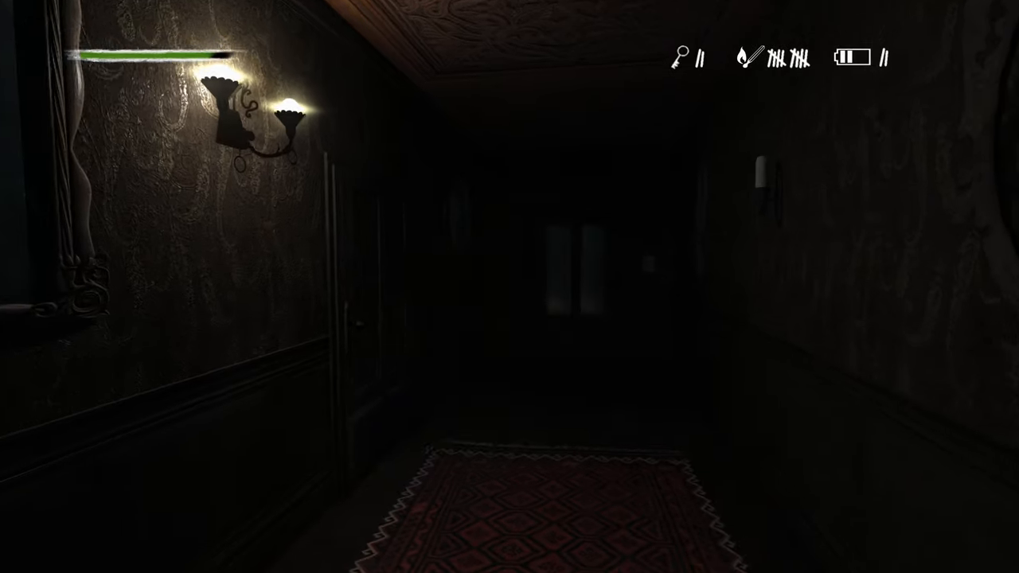
pyautogui.click(478, 335)
pyautogui.press('w')
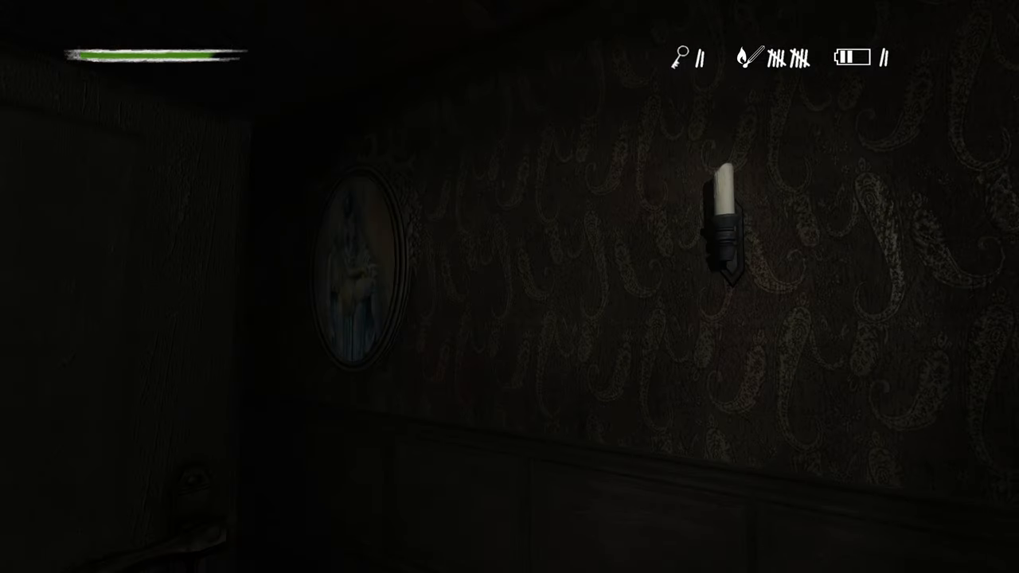
pyautogui.press('w')
pyautogui.press('w')
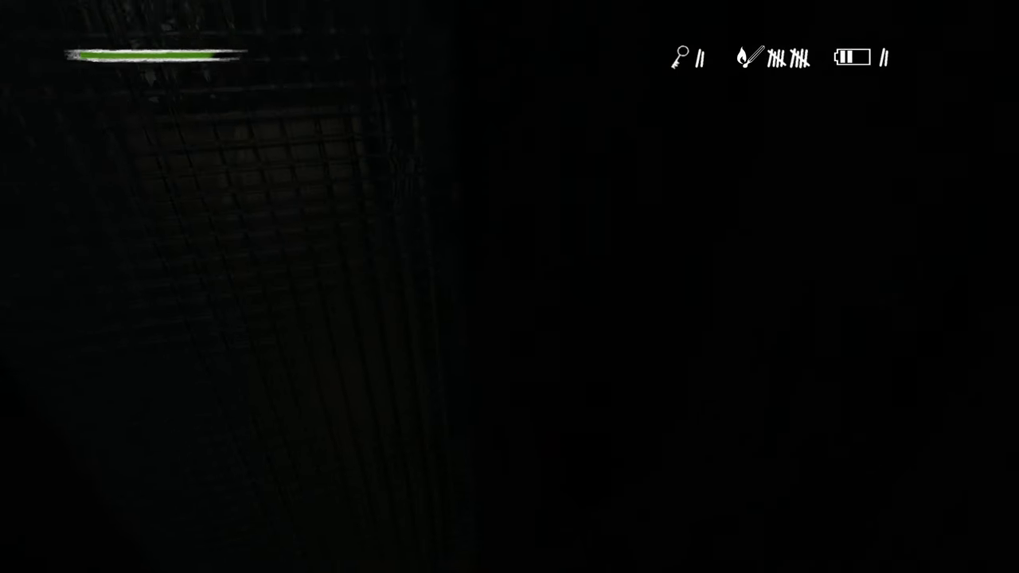
pyautogui.press('w')
pyautogui.press('w')
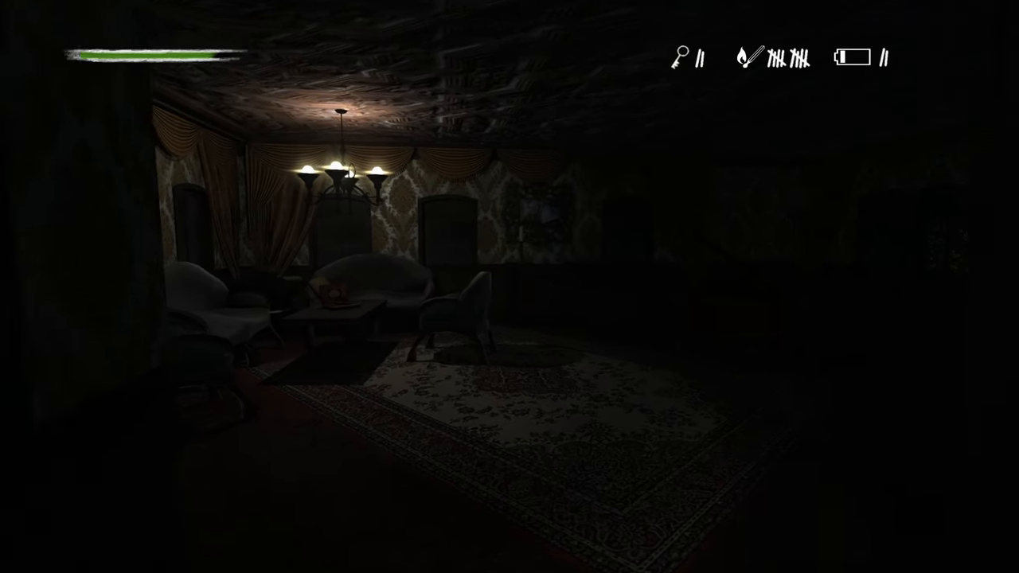
pyautogui.press('w')
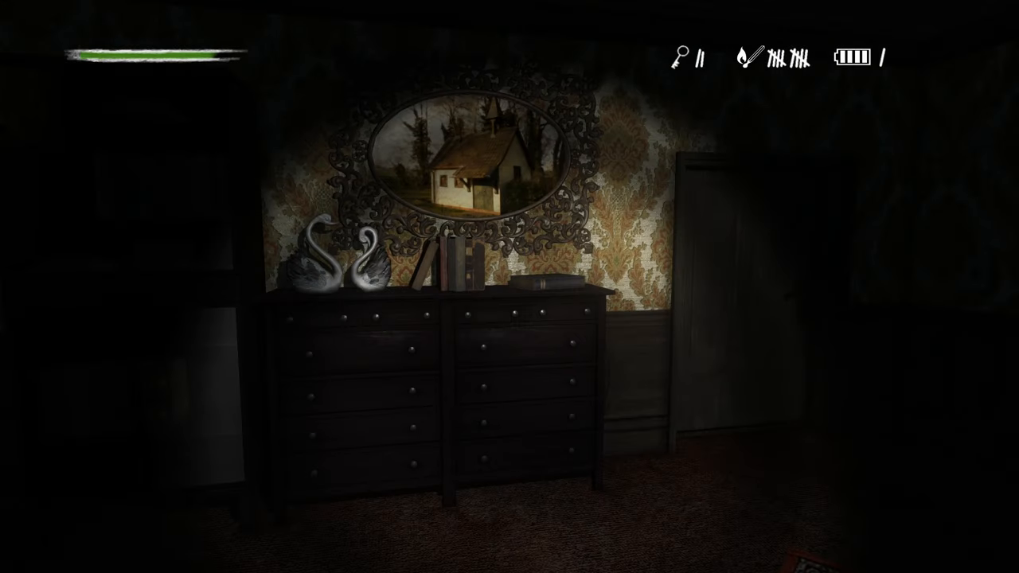
pyautogui.press('w')
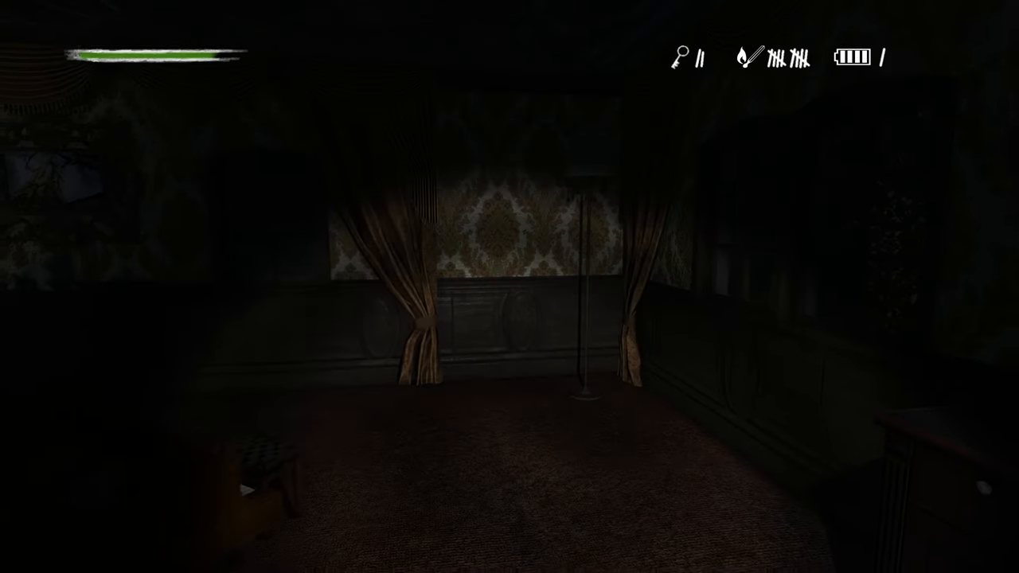
# - Search the chandelier-lit sitting room past the swan dresser, bust and seating area
pyautogui.press('w')
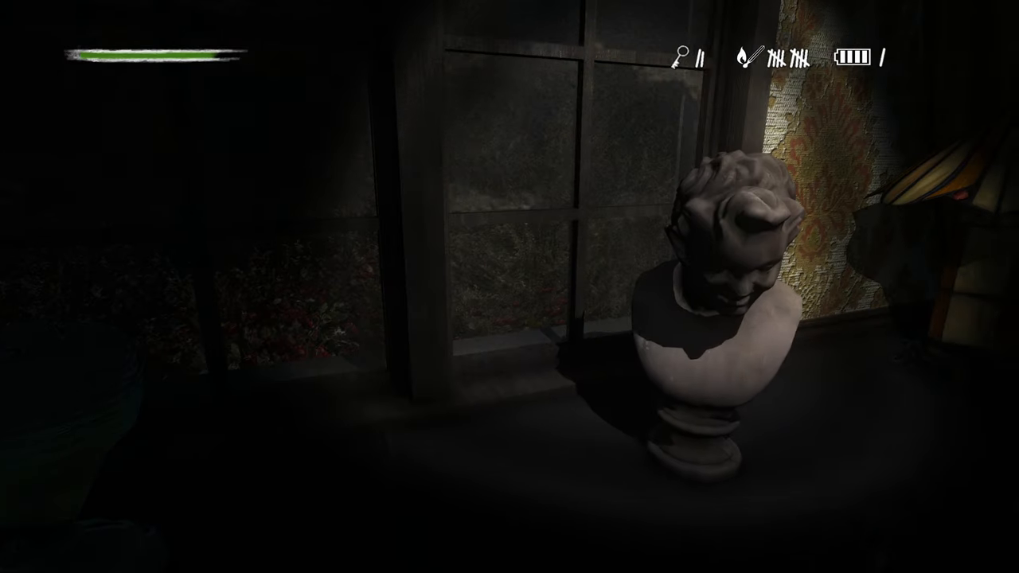
pyautogui.press('w')
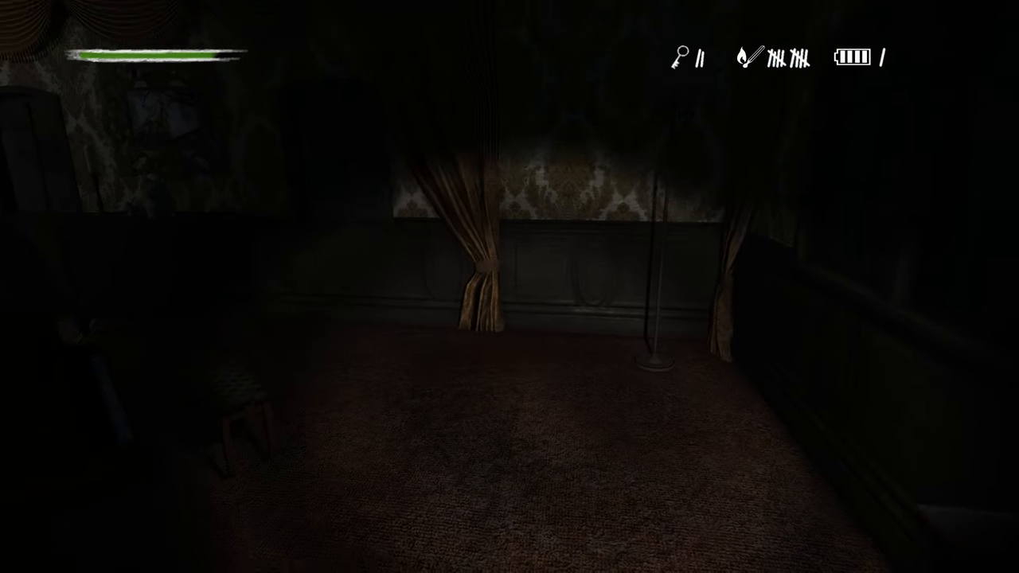
pyautogui.press('w')
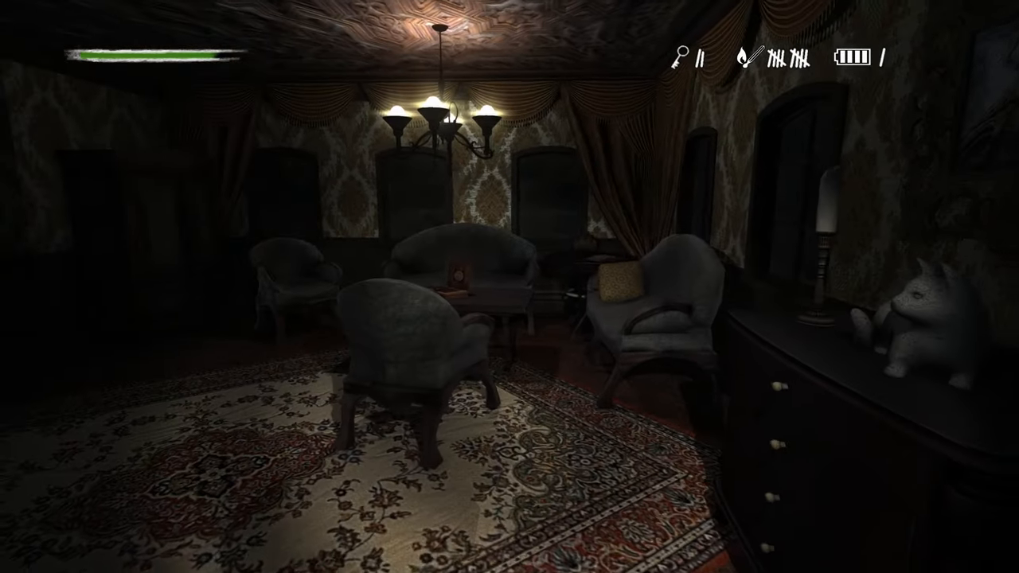
# - Check the wardrobe corner and coffee table, then head to the door on the wardrobe wall
pyautogui.press('w')
pyautogui.press('w')
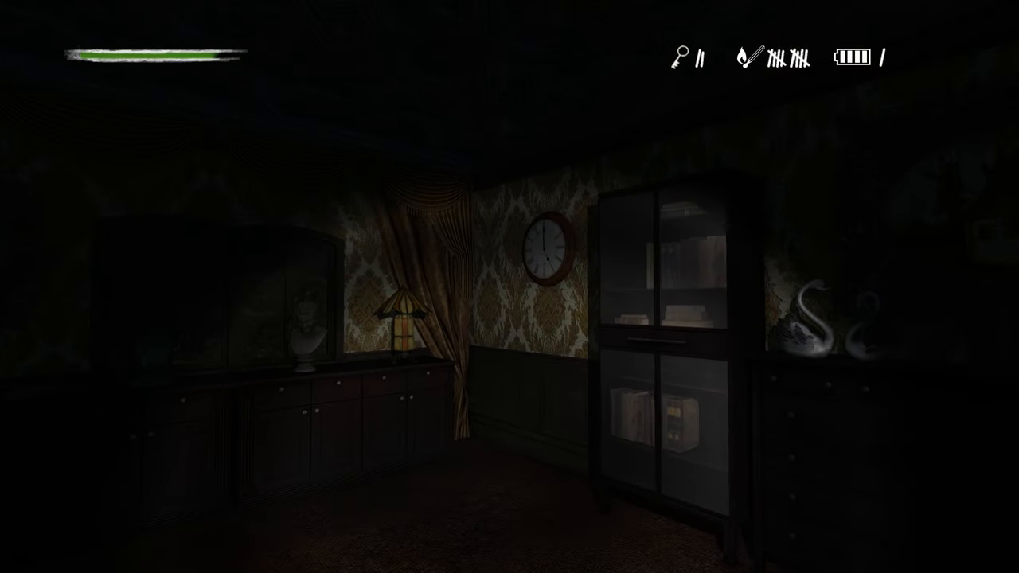
pyautogui.press('w')
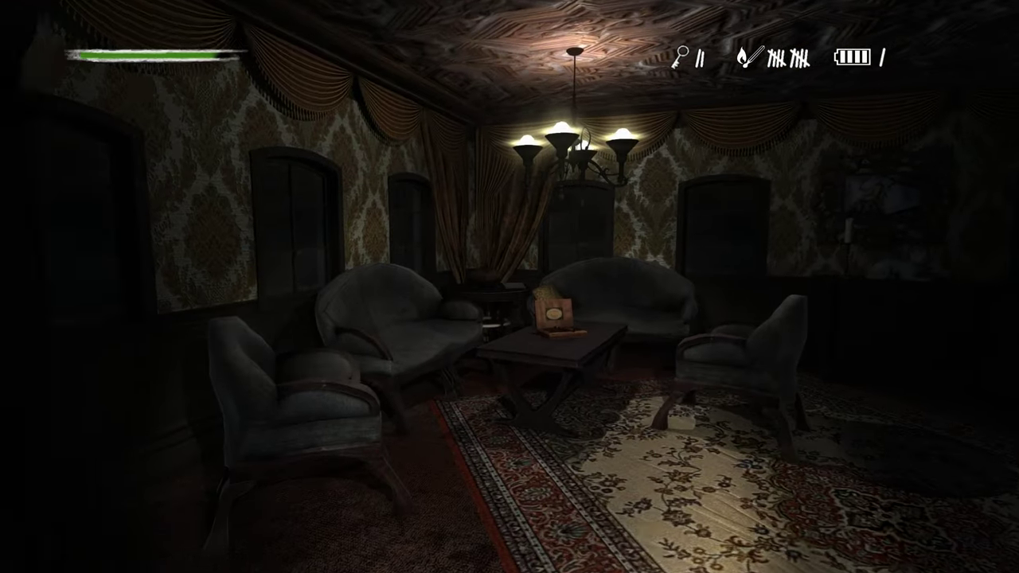
pyautogui.press('w')
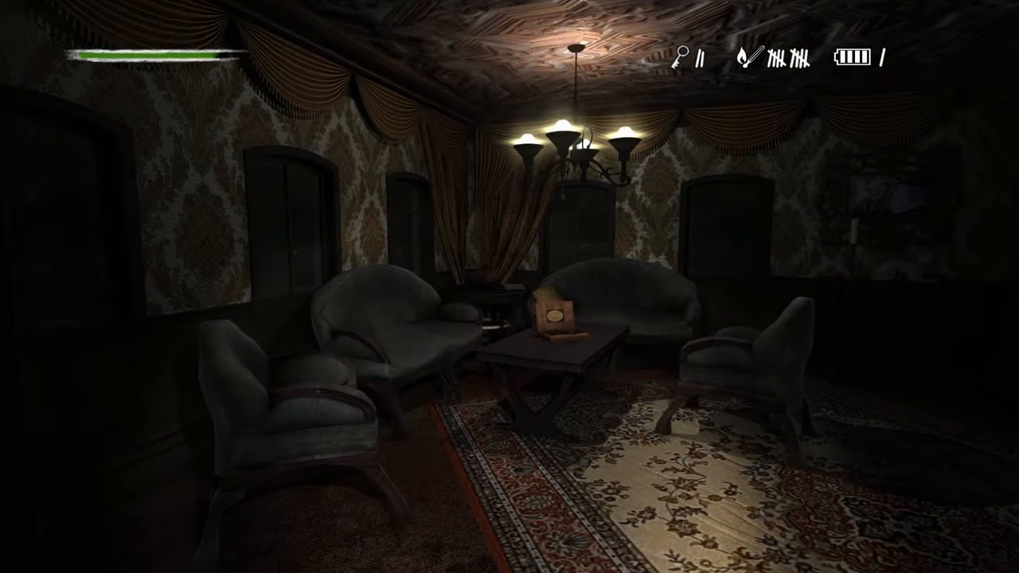
pyautogui.press('w')
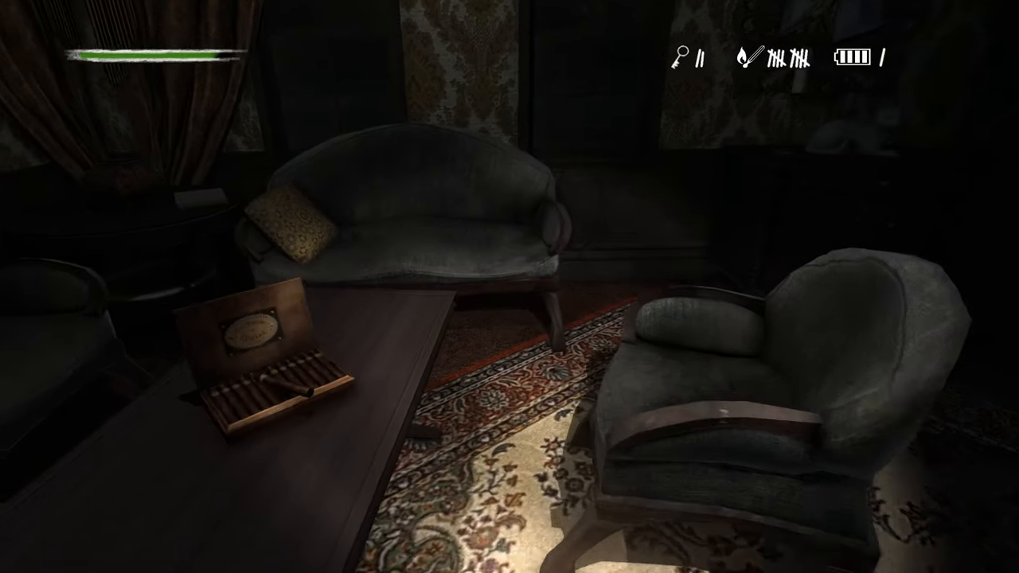
pyautogui.press('w')
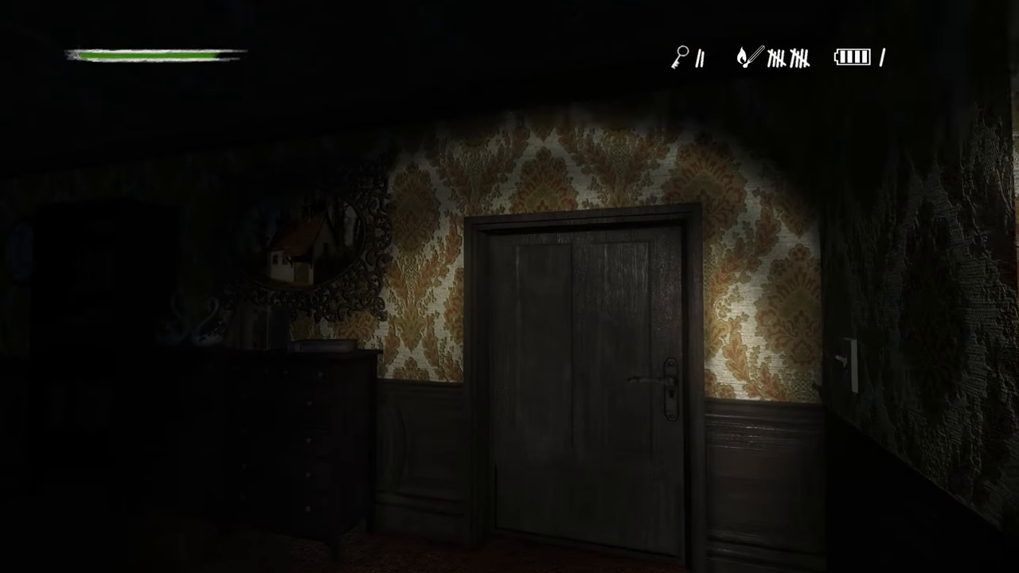
# - Leave through the door, follow the hallway to the glass door and turn right down the next corridor
pyautogui.press('w')
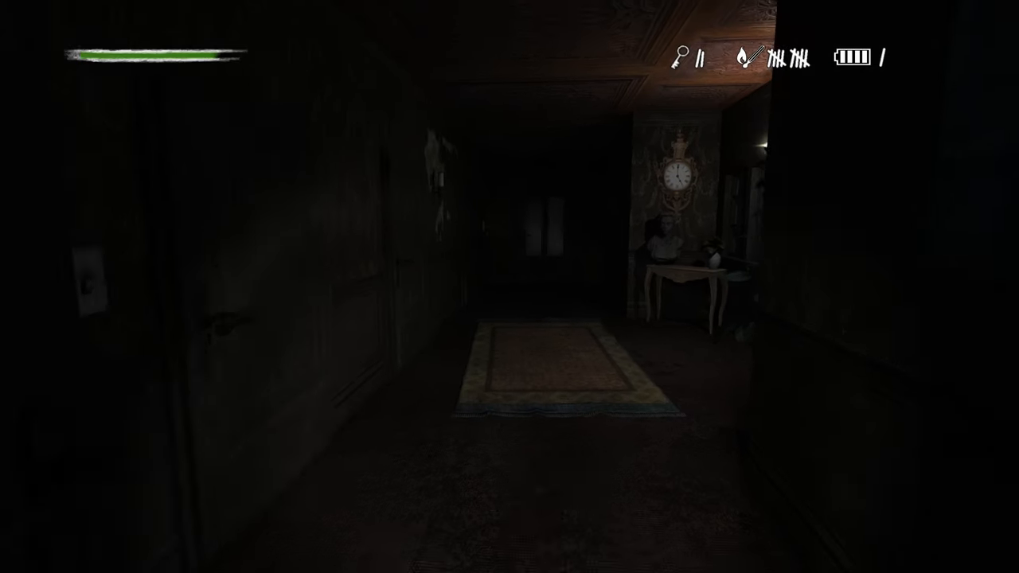
pyautogui.press('w')
pyautogui.press('w')
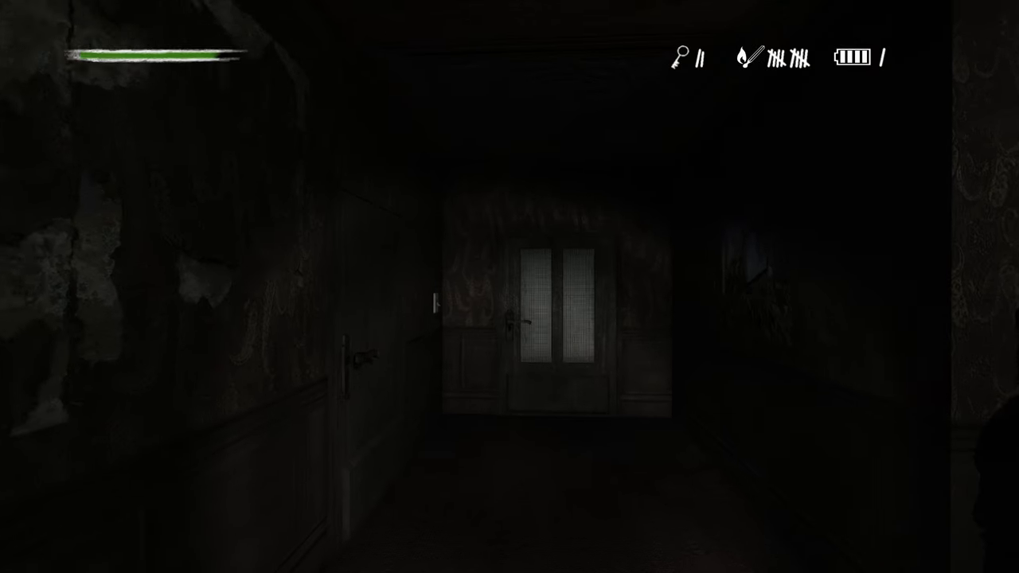
pyautogui.press('w')
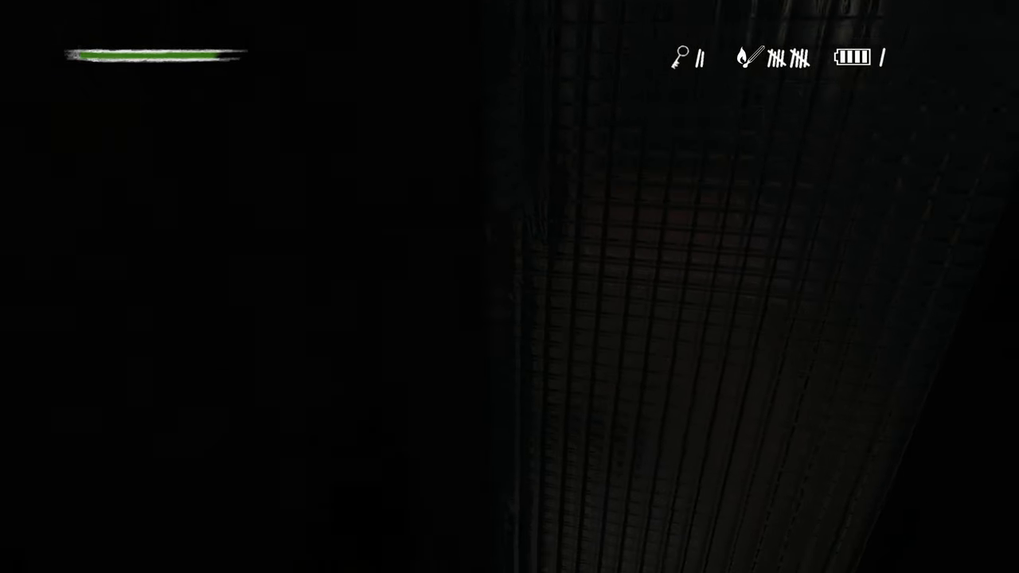
pyautogui.press('w')
pyautogui.press('w')
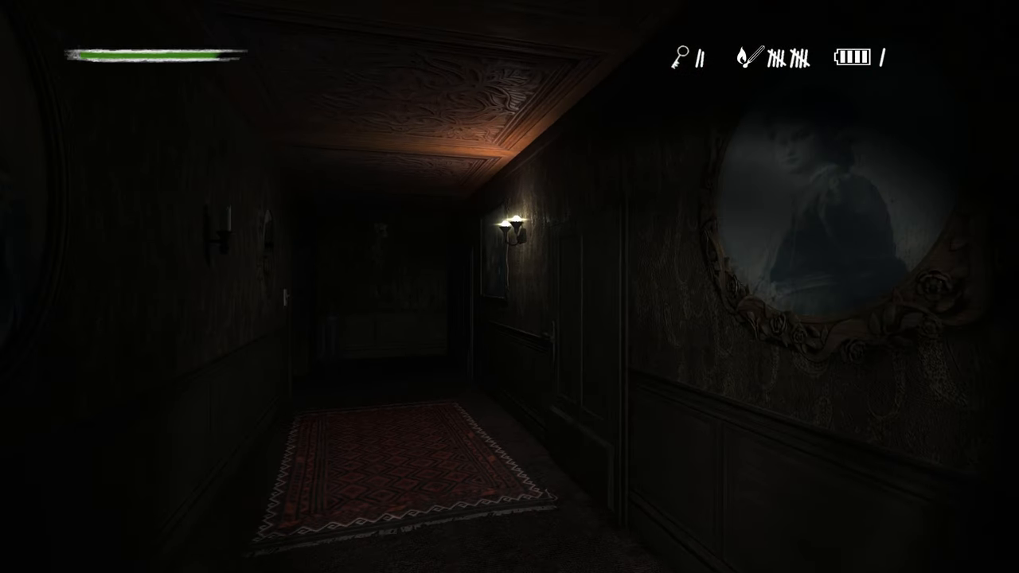
pyautogui.press('w')
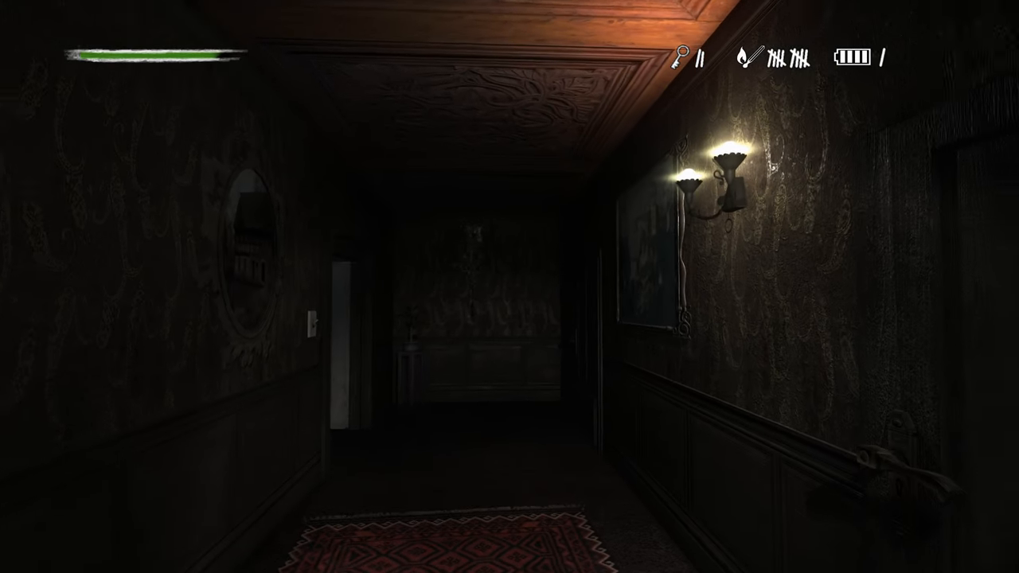
pyautogui.press('w')
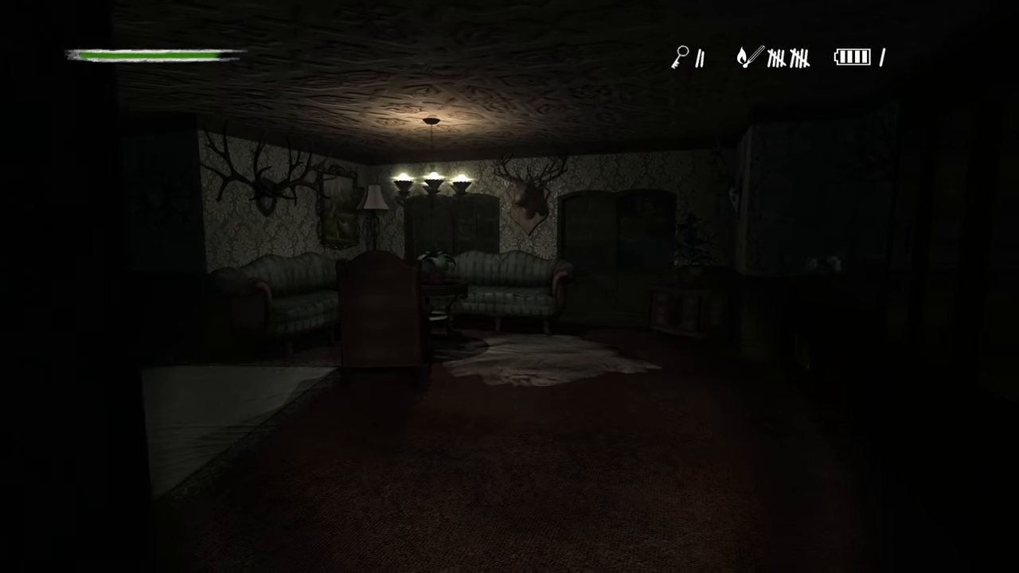
# - Search the trophy lounge: candle cabinet, round-table plant, deer head, fur rug and book dresser
pyautogui.press('w')
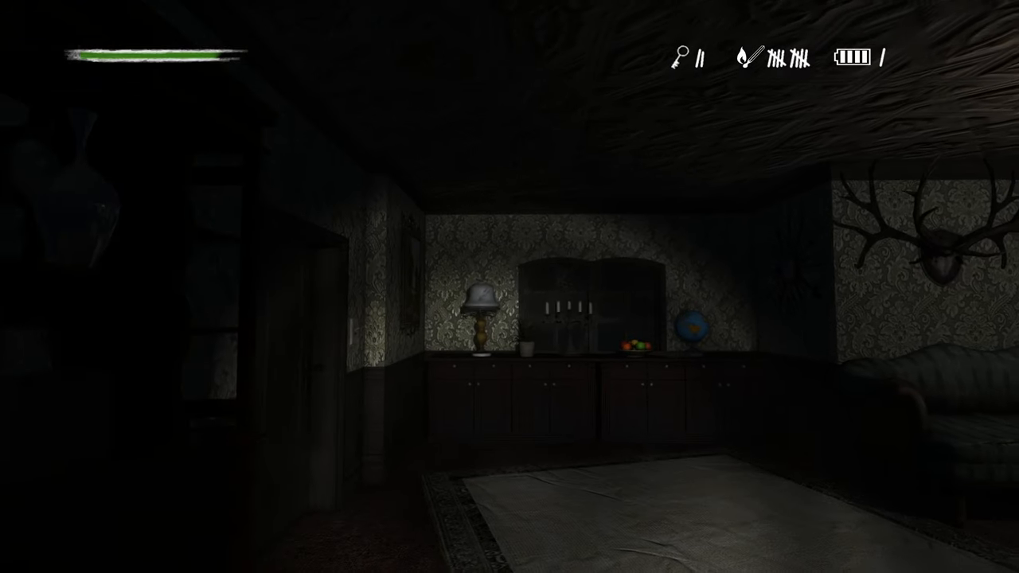
pyautogui.press('w')
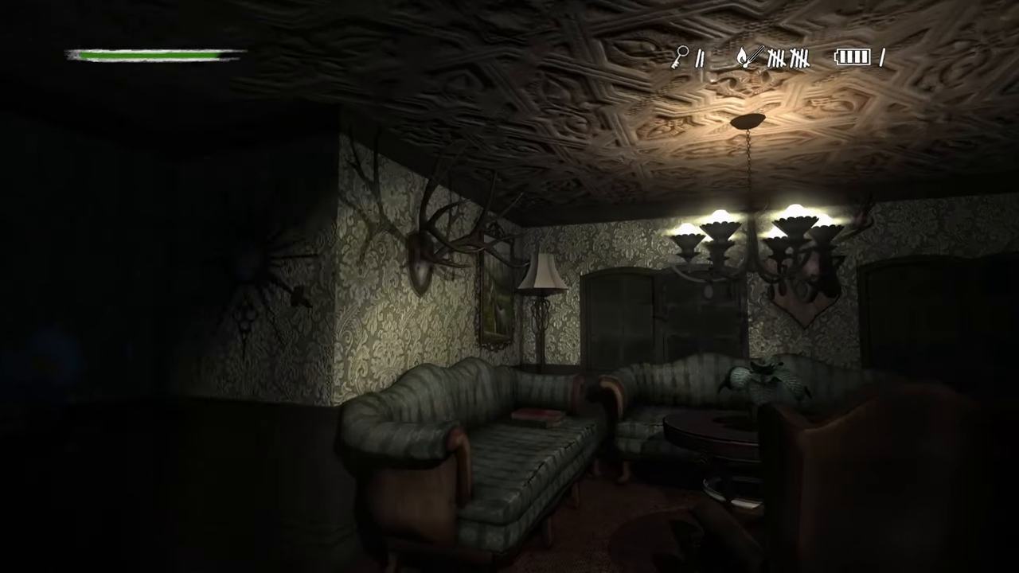
pyautogui.press('w')
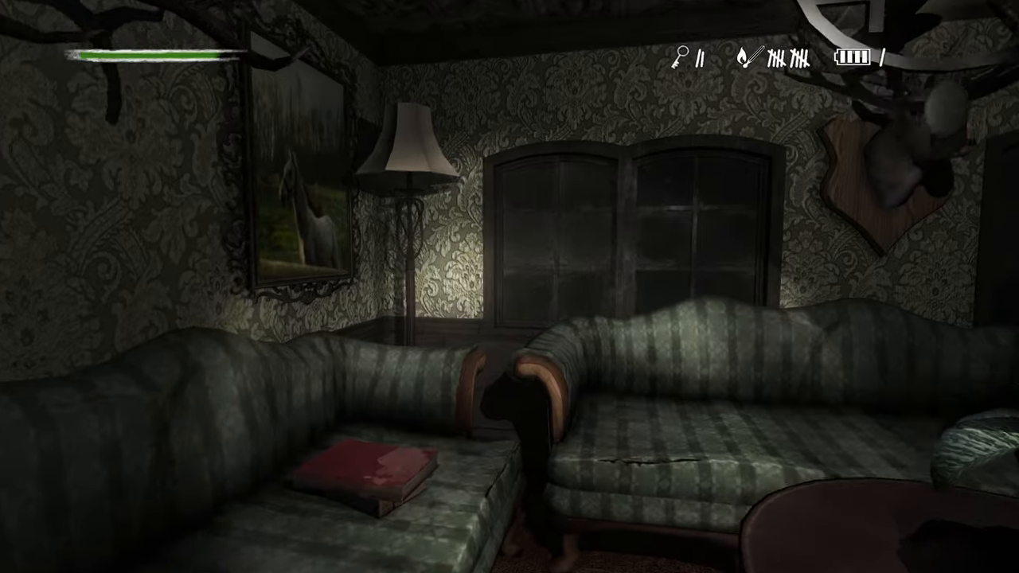
pyautogui.press('w')
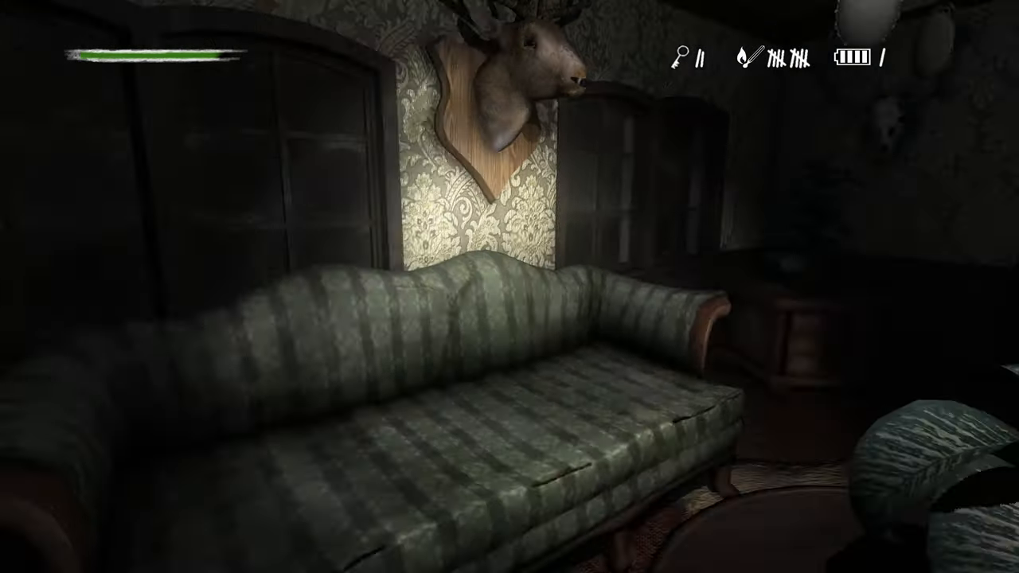
pyautogui.press('w')
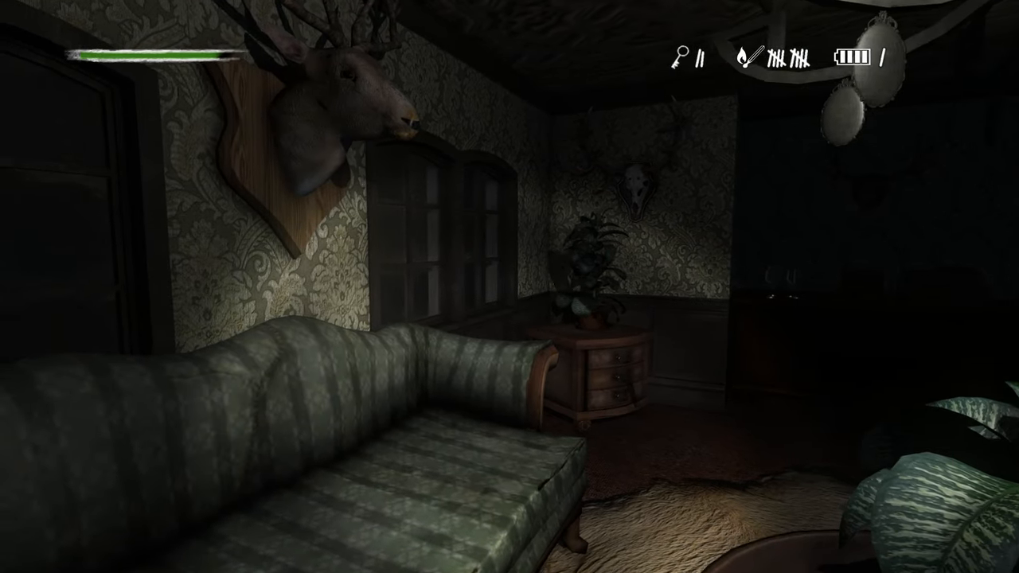
pyautogui.press('w')
pyautogui.press('w')
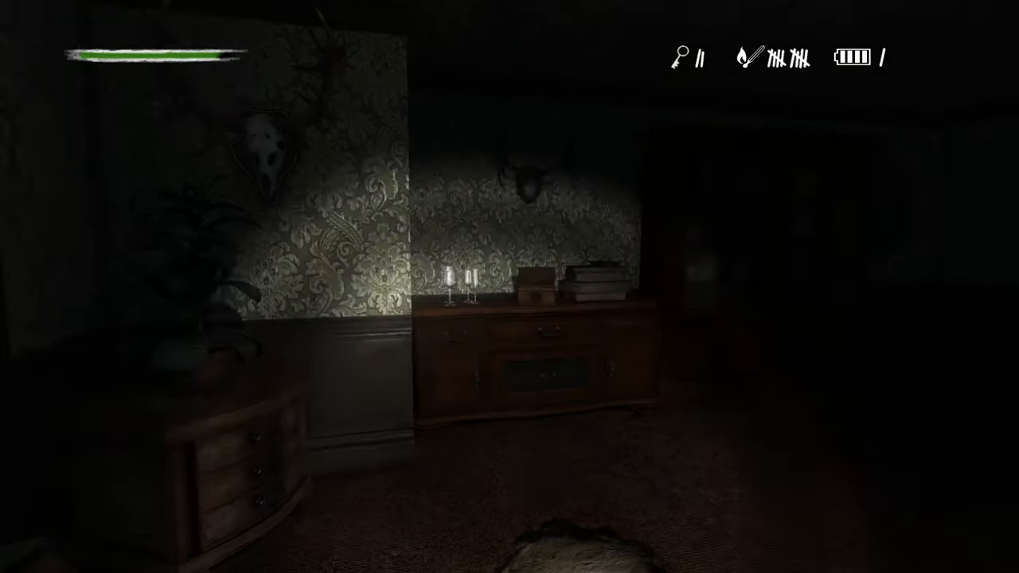
# - Inspect the candelabra on the globe sideboard, then turn toward the door by the china cabinet
pyautogui.press('w')
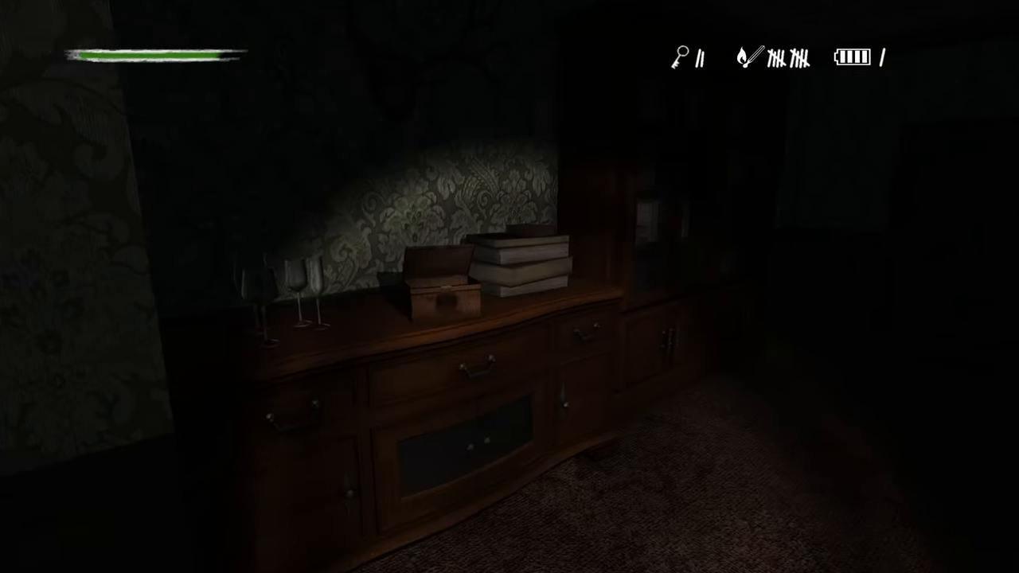
pyautogui.press('w')
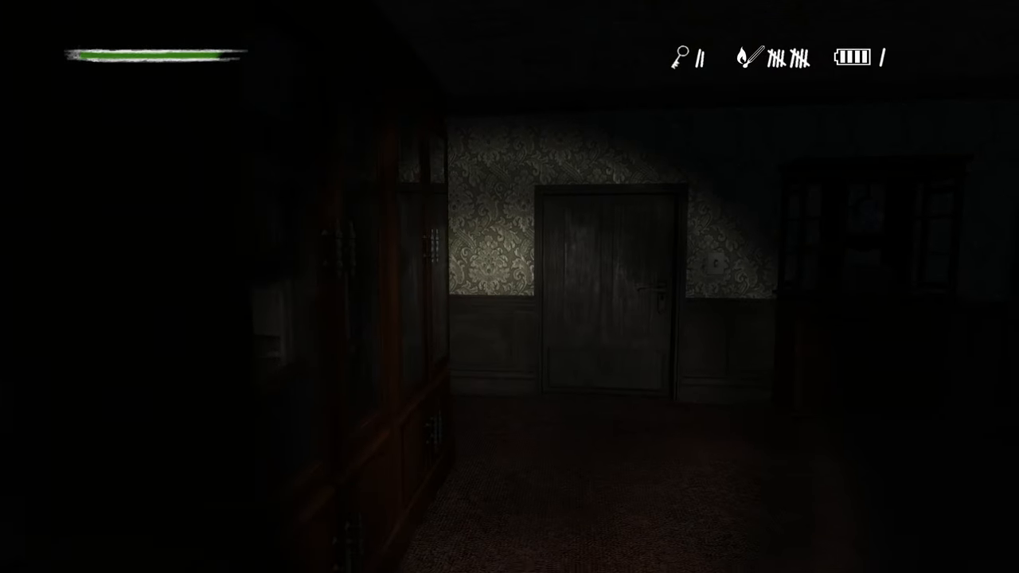
pyautogui.press('w')
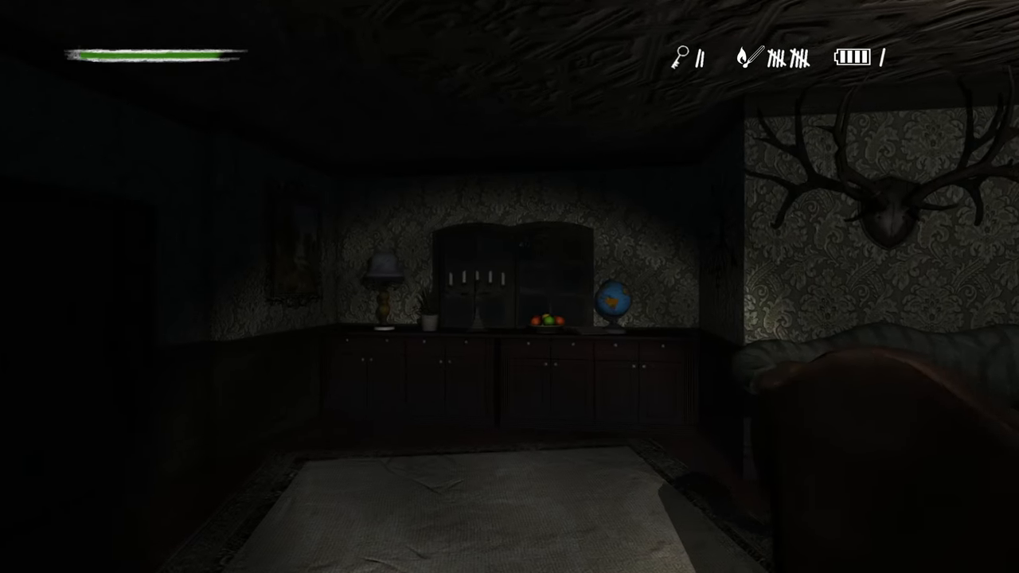
pyautogui.press('w')
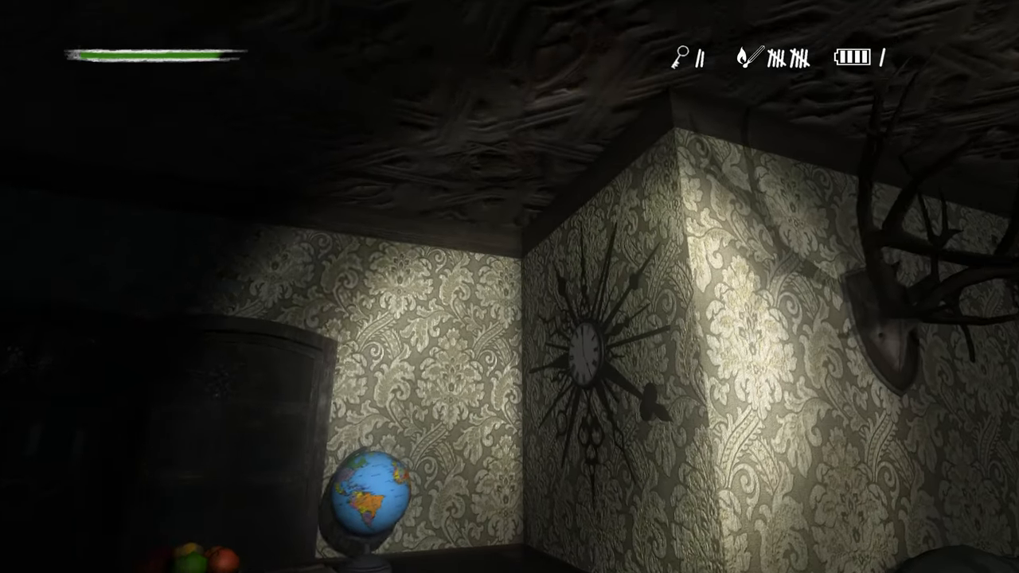
pyautogui.click(574, 383)
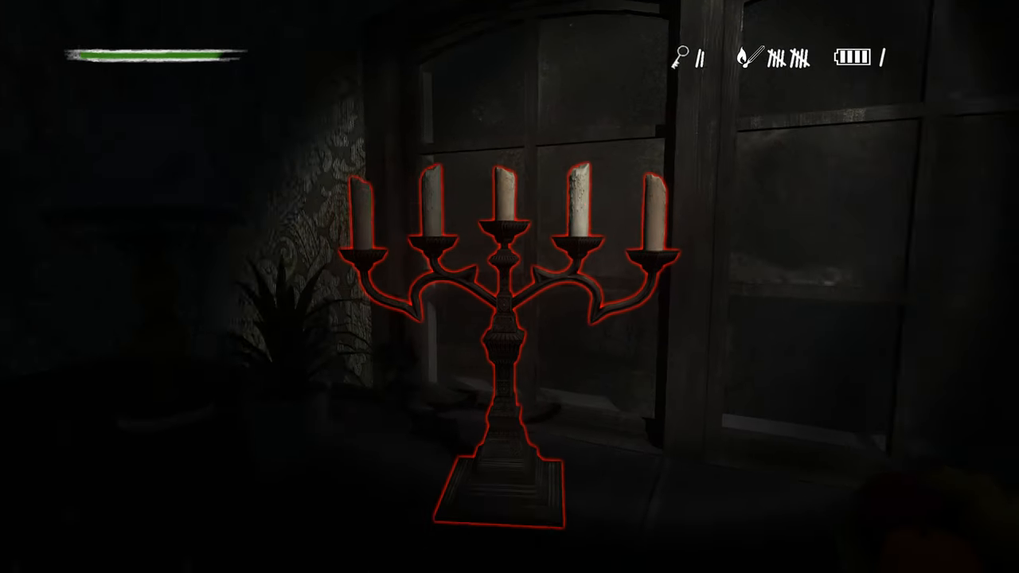
pyautogui.press('w')
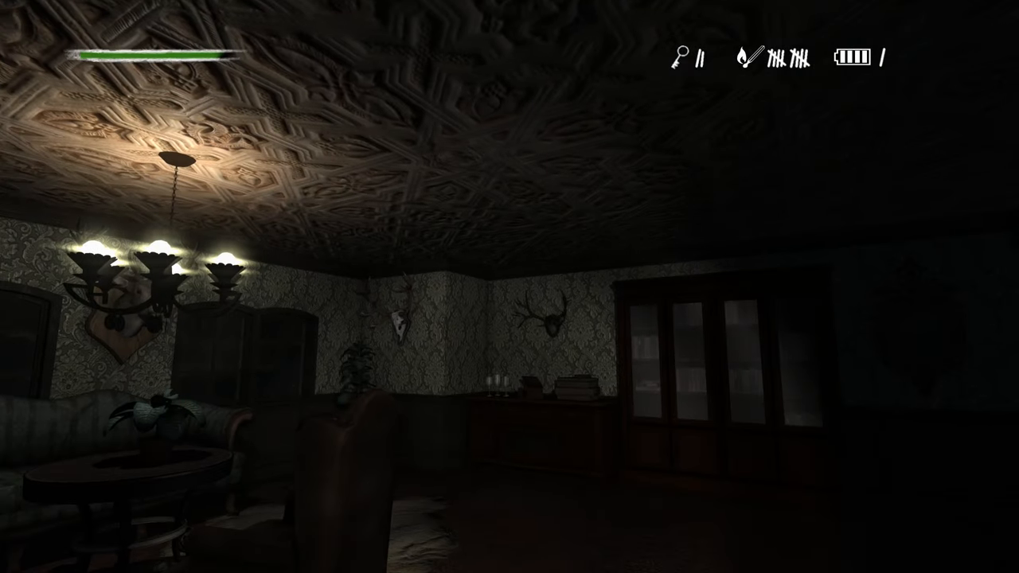
pyautogui.press('w')
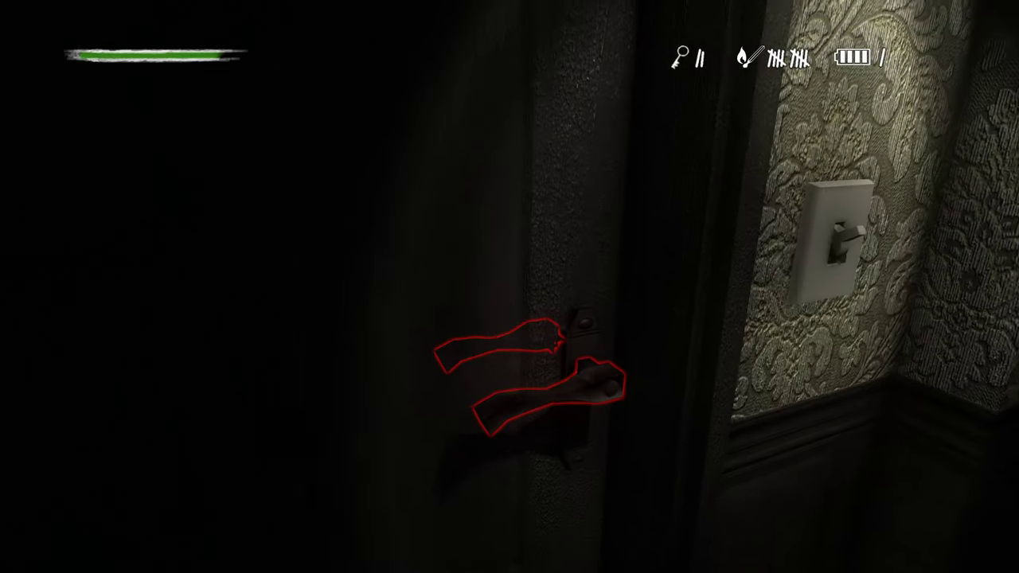
# - Try the locked door beside the cabinet and walk back into the lounge toward the globe
pyautogui.click(510, 286)
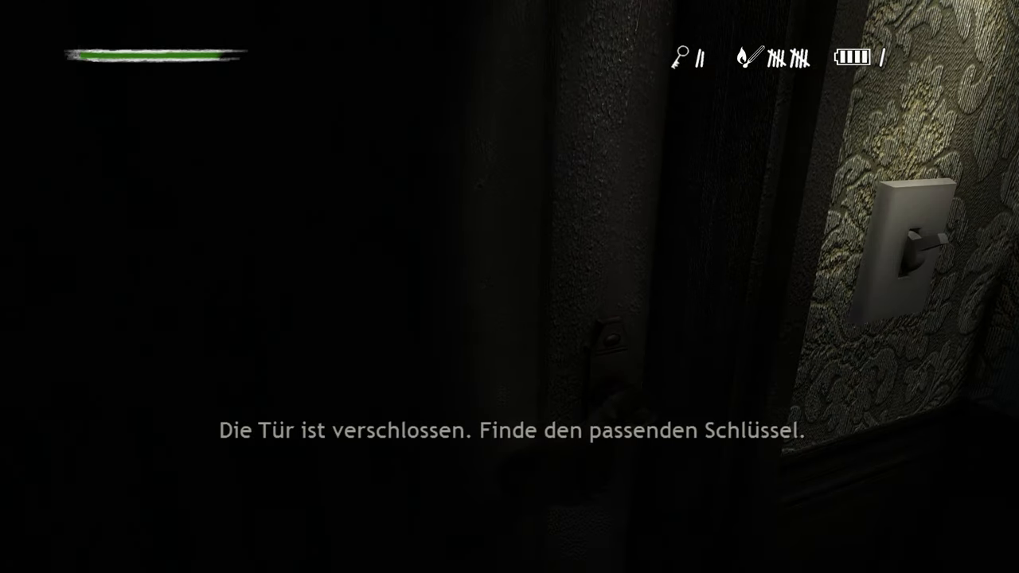
pyautogui.press('w')
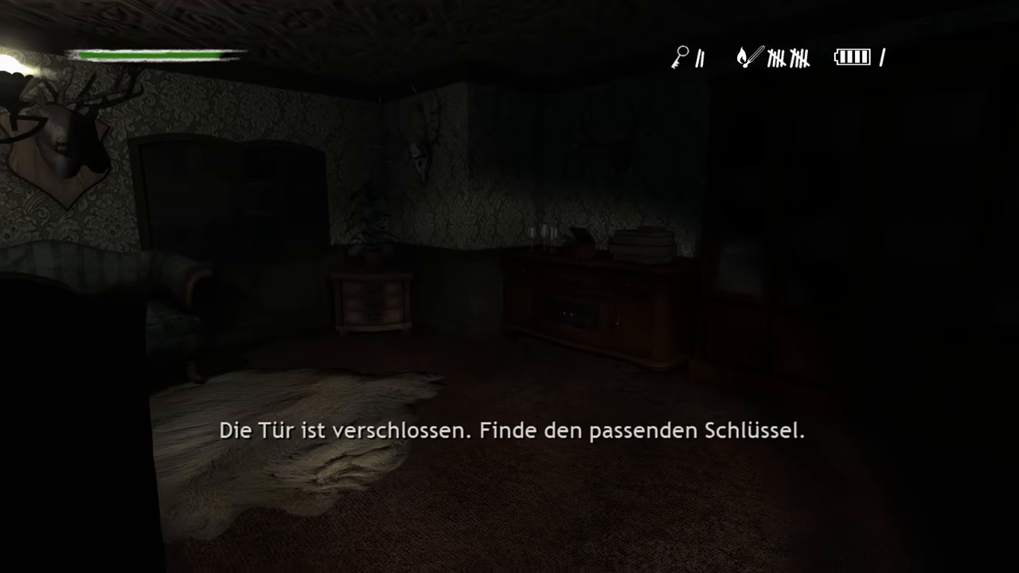
pyautogui.press('w')
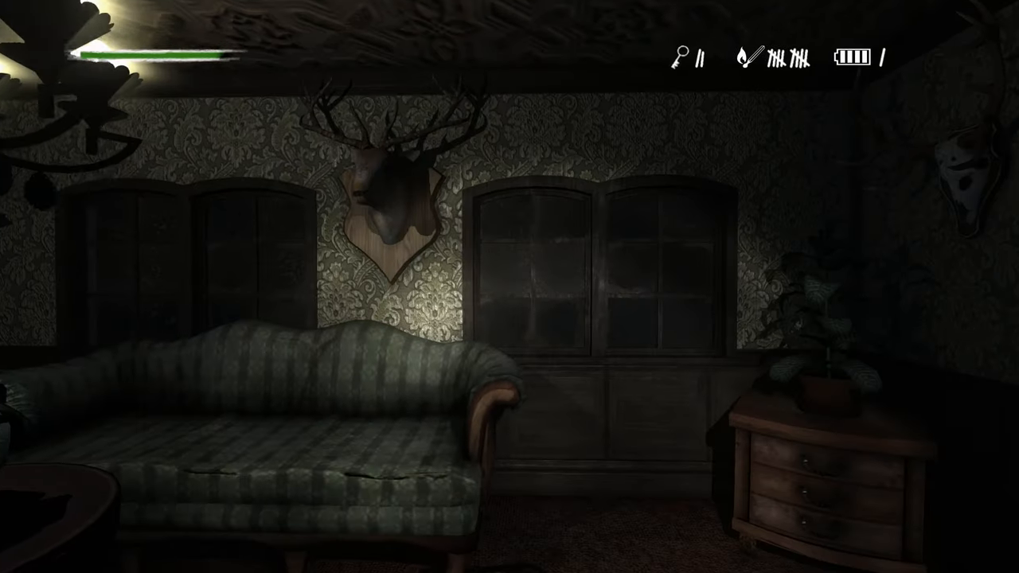
pyautogui.press('w')
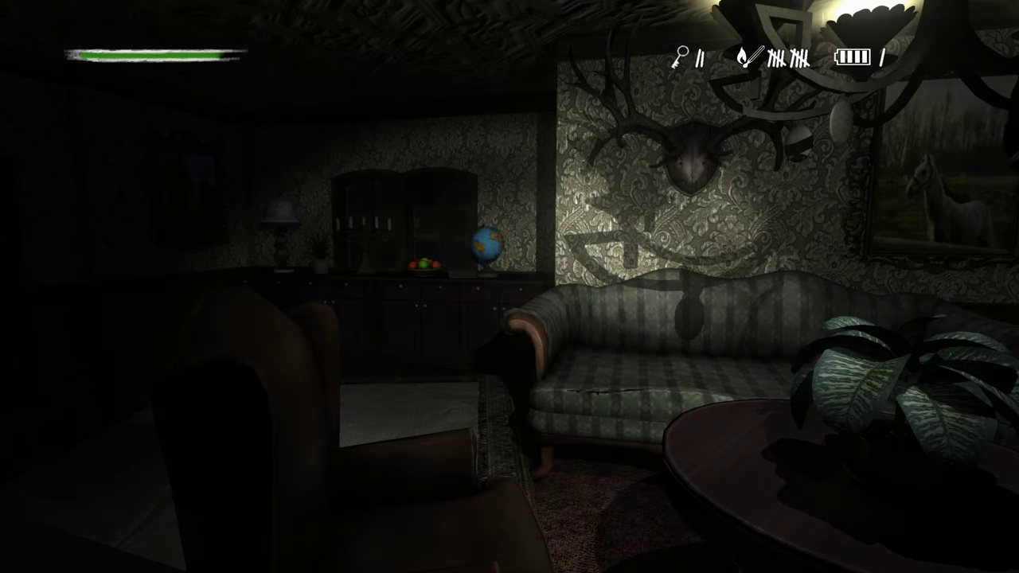
pyautogui.press('w')
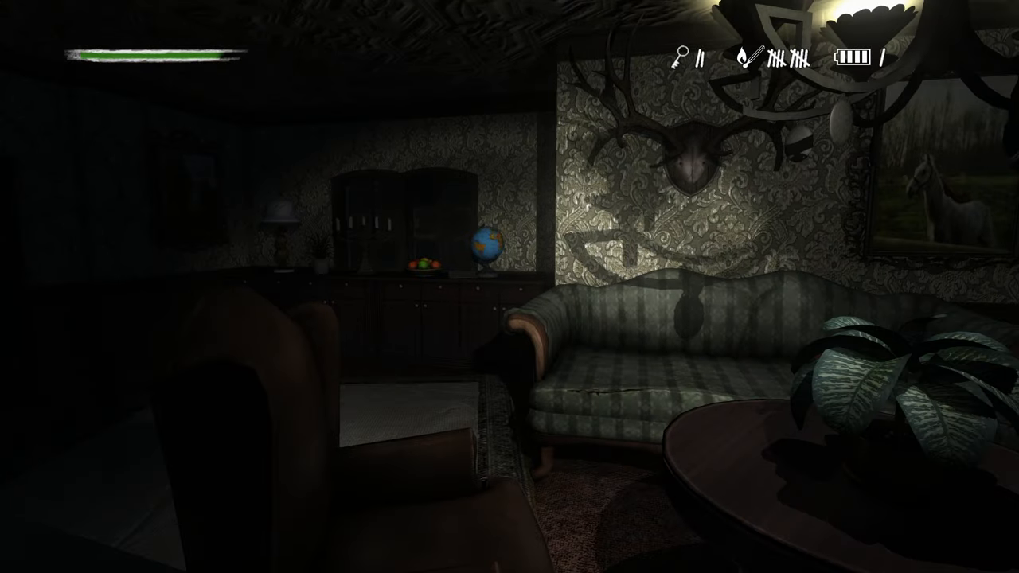
# - Look over the globe sideboard and candelabra, then cross toward the bookcase and hallway door
pyautogui.press('w')
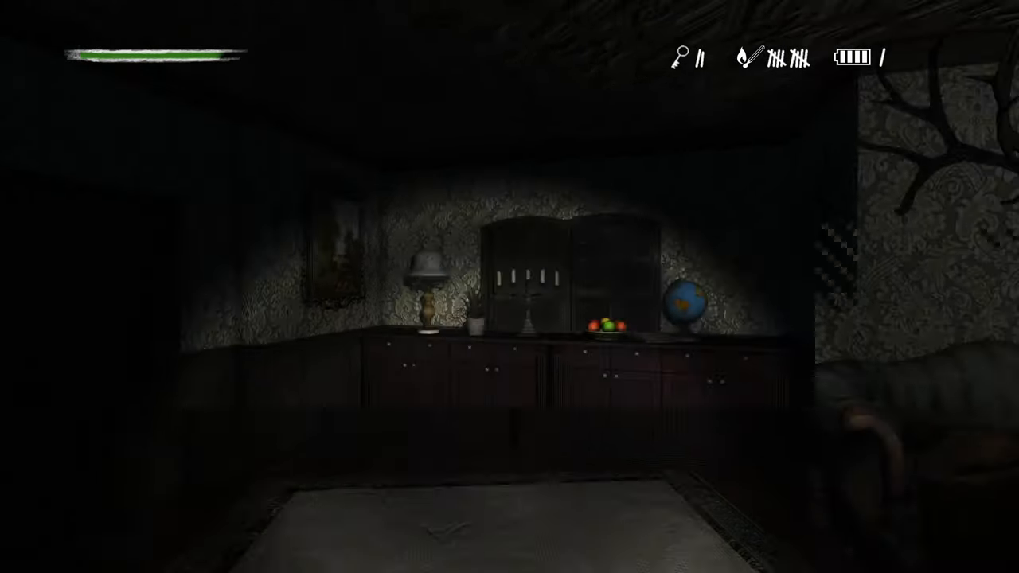
pyautogui.press('w')
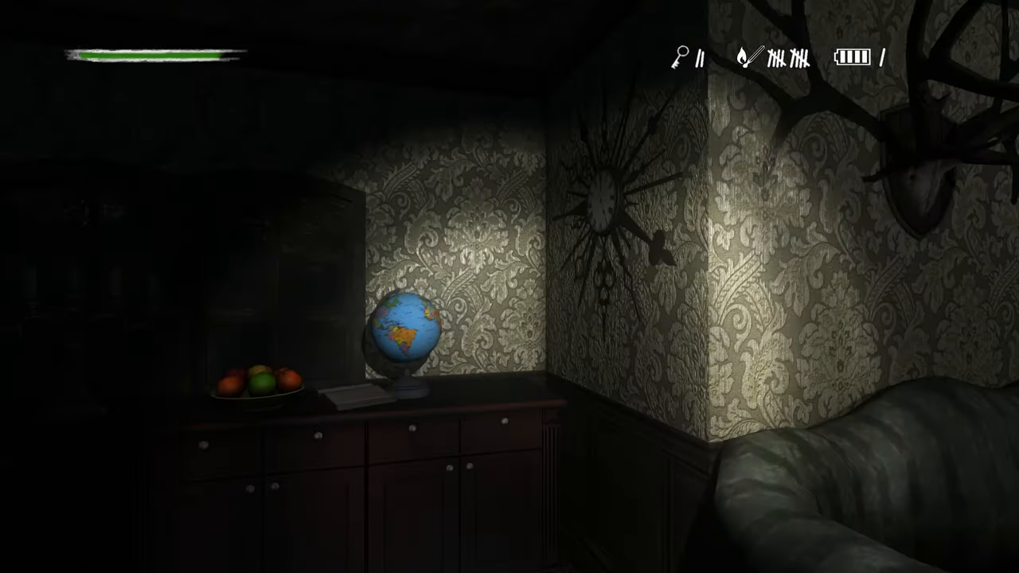
pyautogui.press('s')
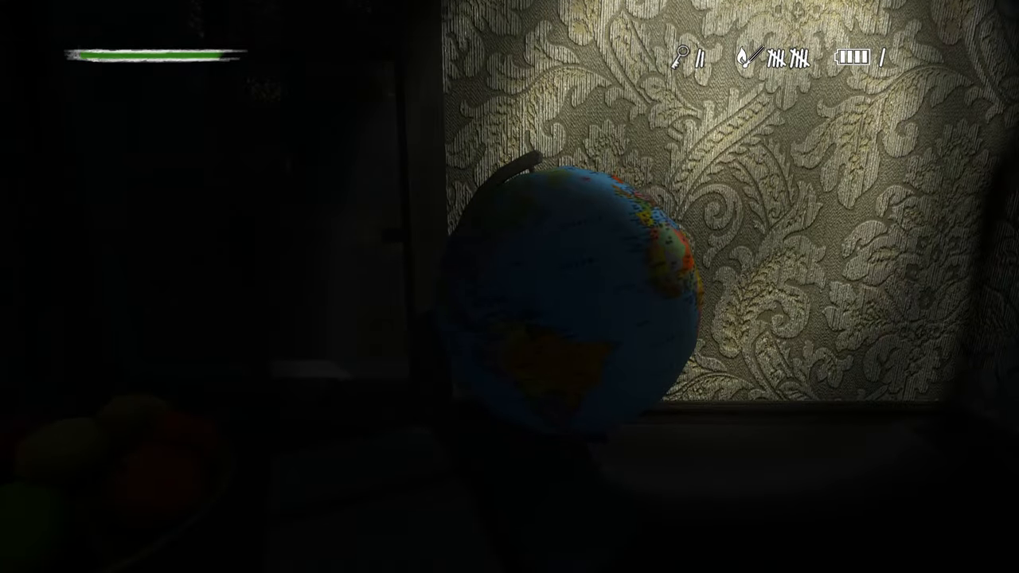
pyautogui.press('w')
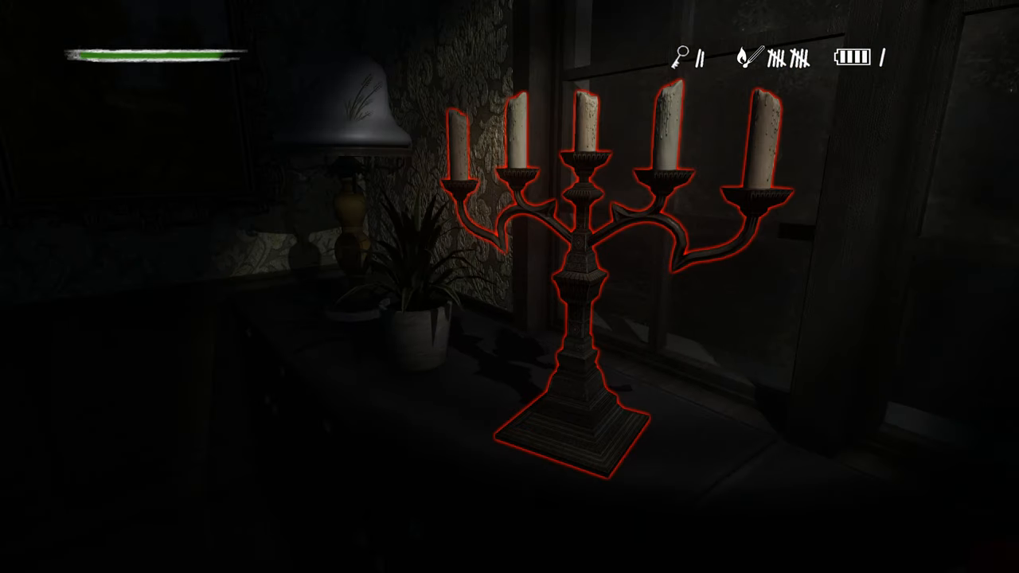
pyautogui.press('w')
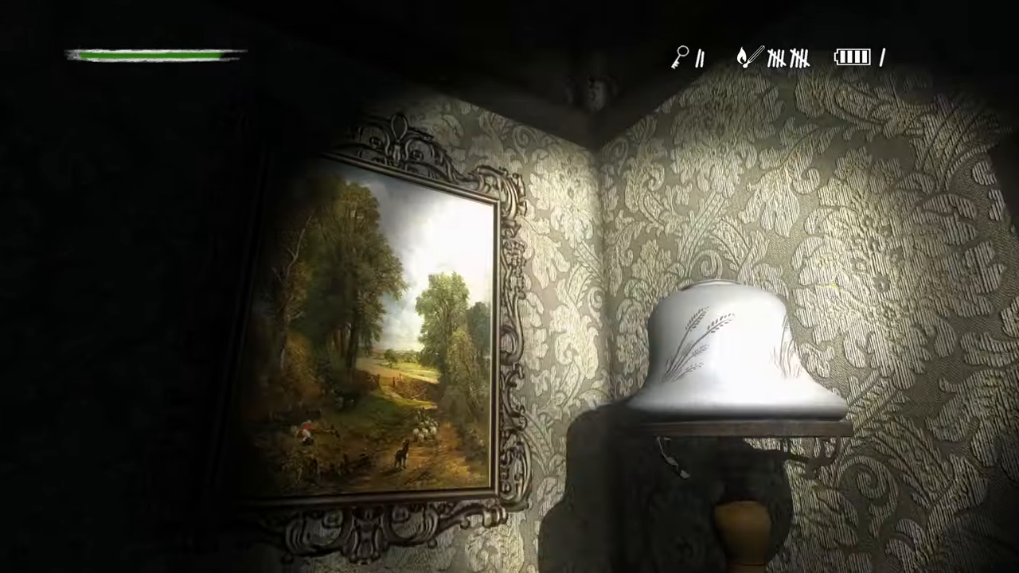
pyautogui.press('w')
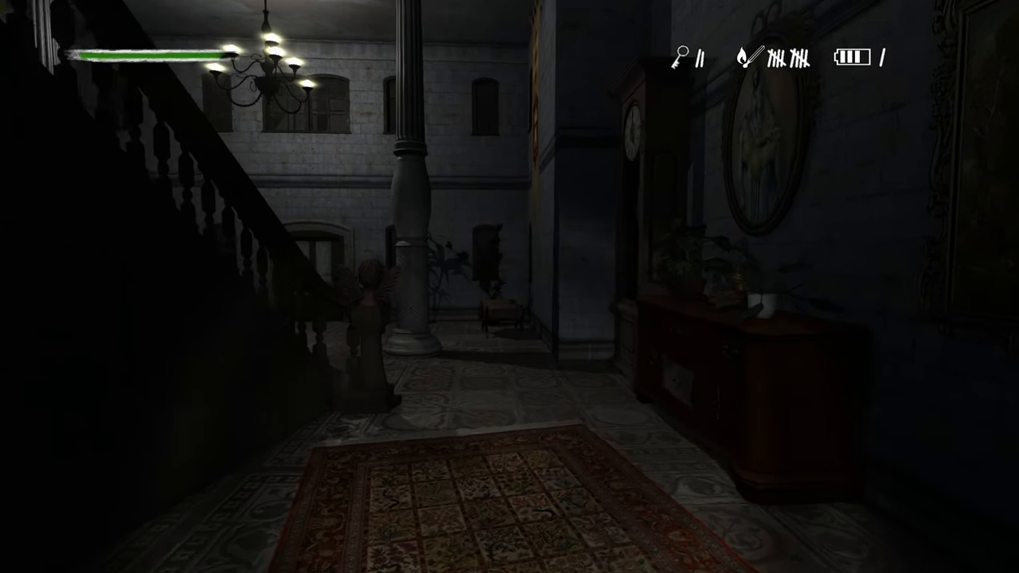
# - Cross the grand hall past the angel statue and climb the staircase into the wallpapered room
pyautogui.press('w')
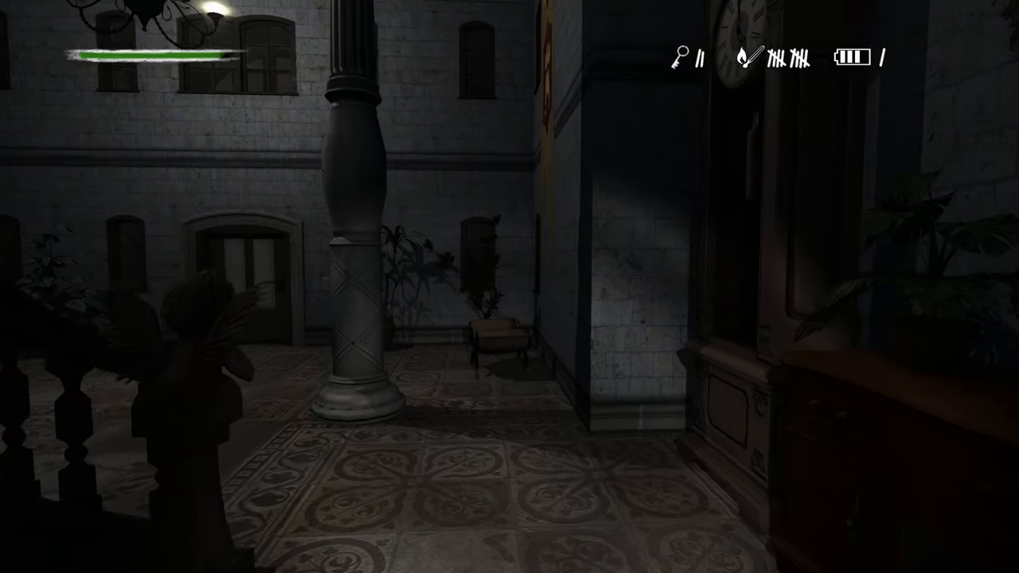
pyautogui.press('w')
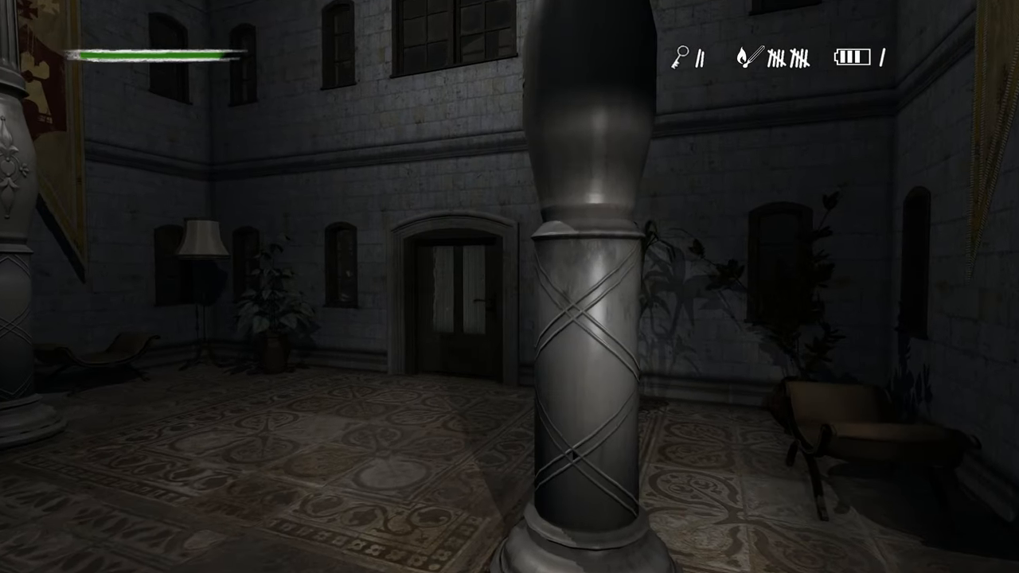
pyautogui.press('w')
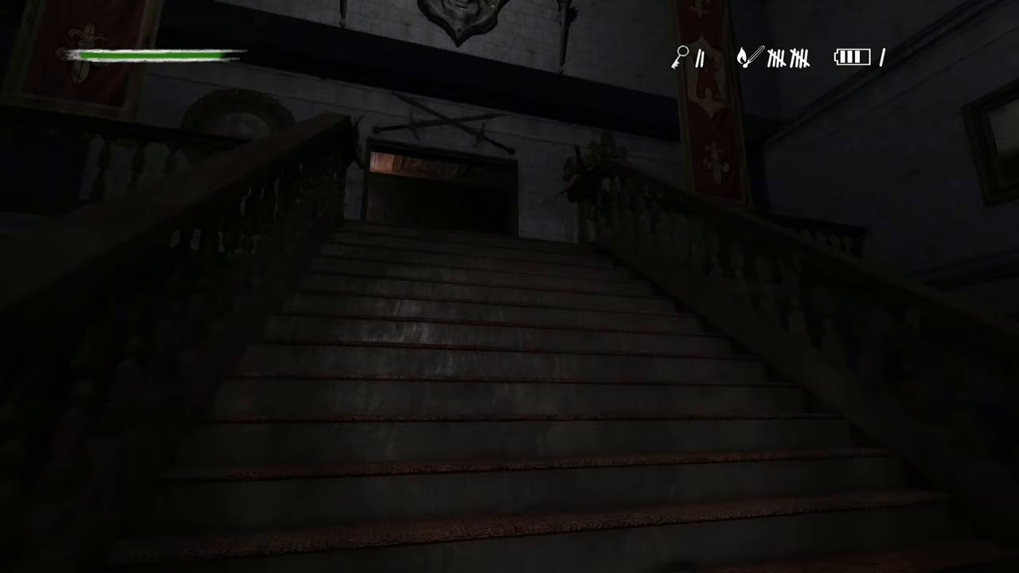
pyautogui.press('w')
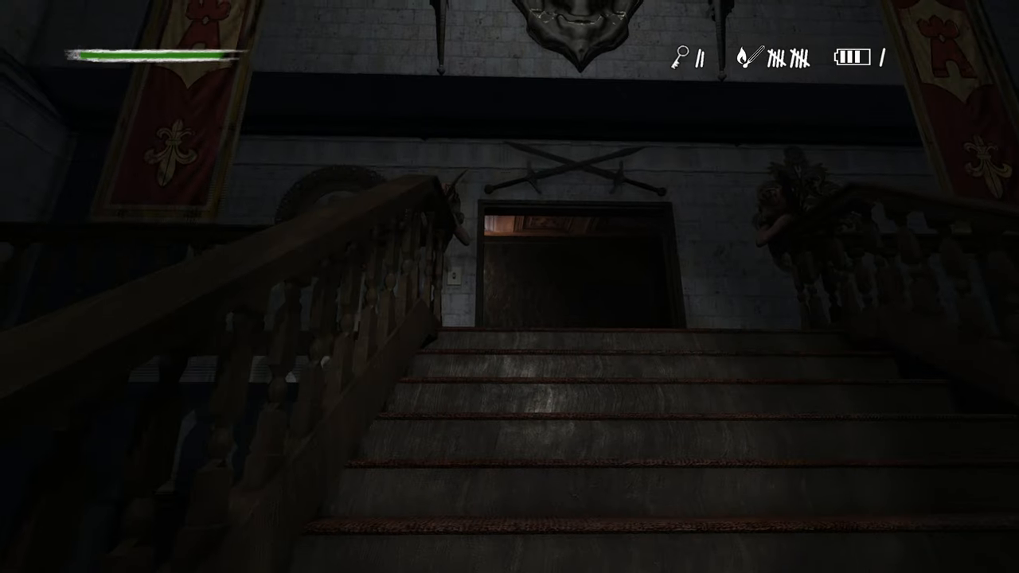
pyautogui.press('w')
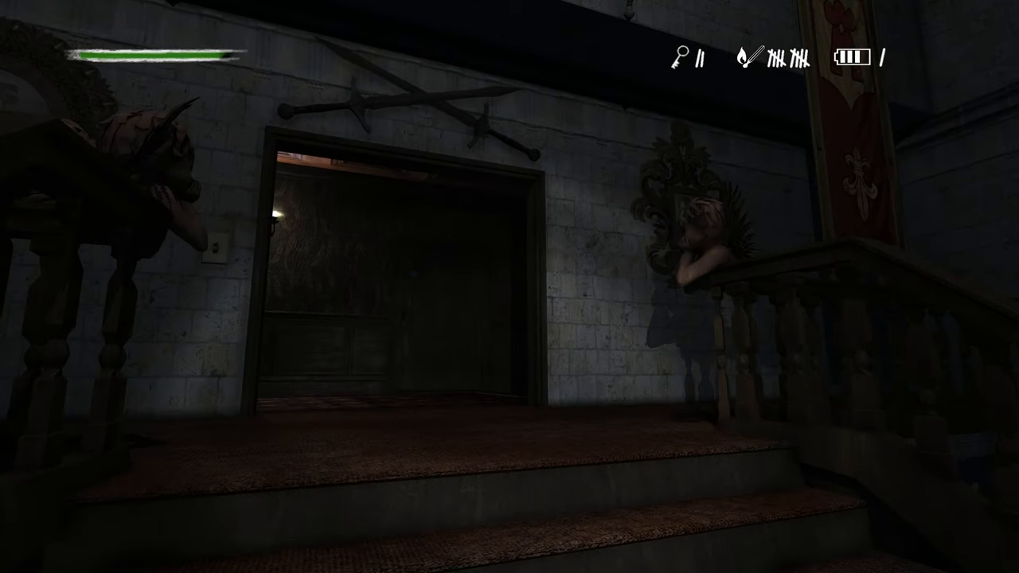
pyautogui.press('w')
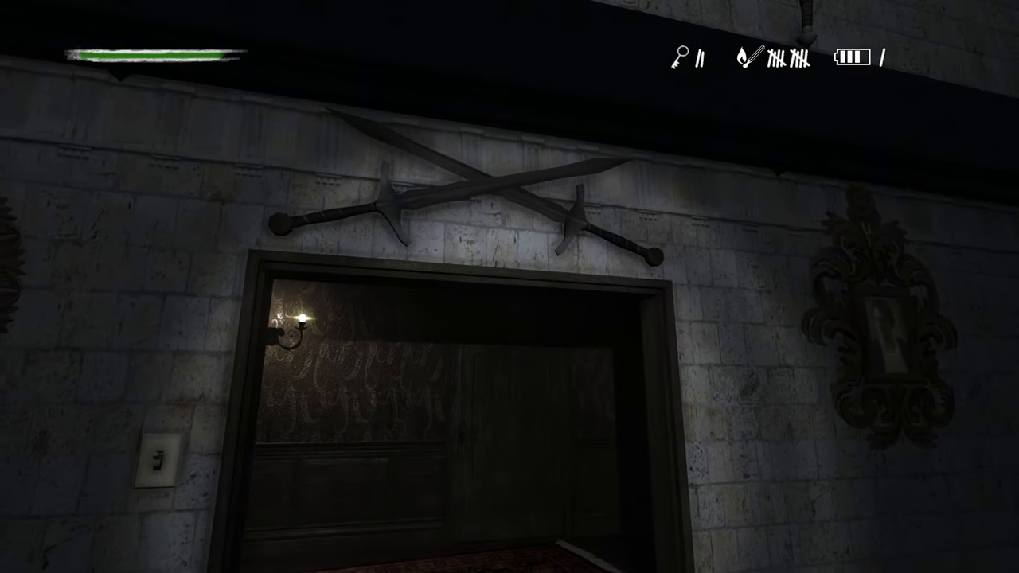
# - Find the door by the light switch locked and walk down the carpeted hallway checking doors
pyautogui.press('w')
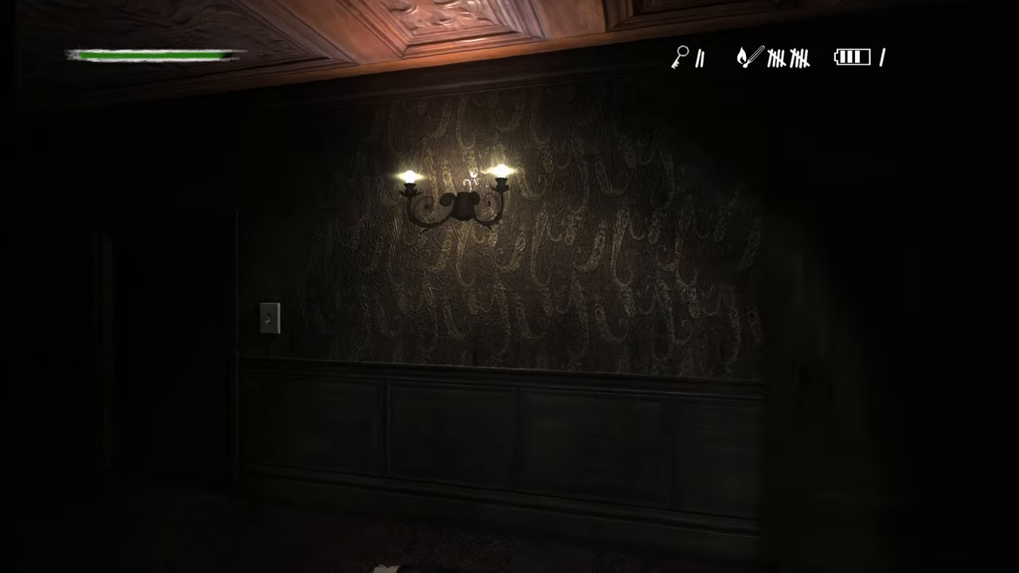
pyautogui.press('w')
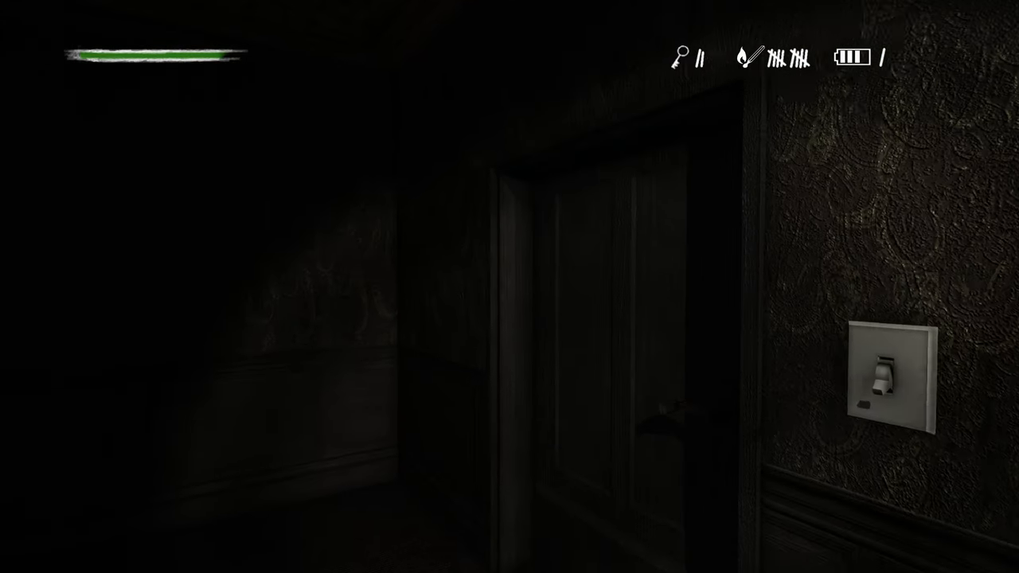
pyautogui.press('s')
pyautogui.press('w')
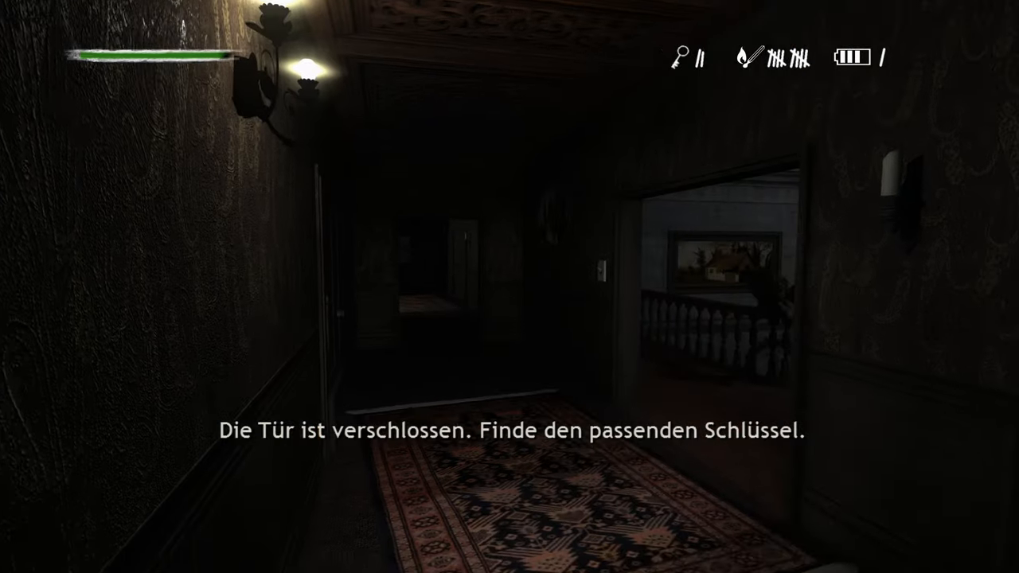
pyautogui.press('w')
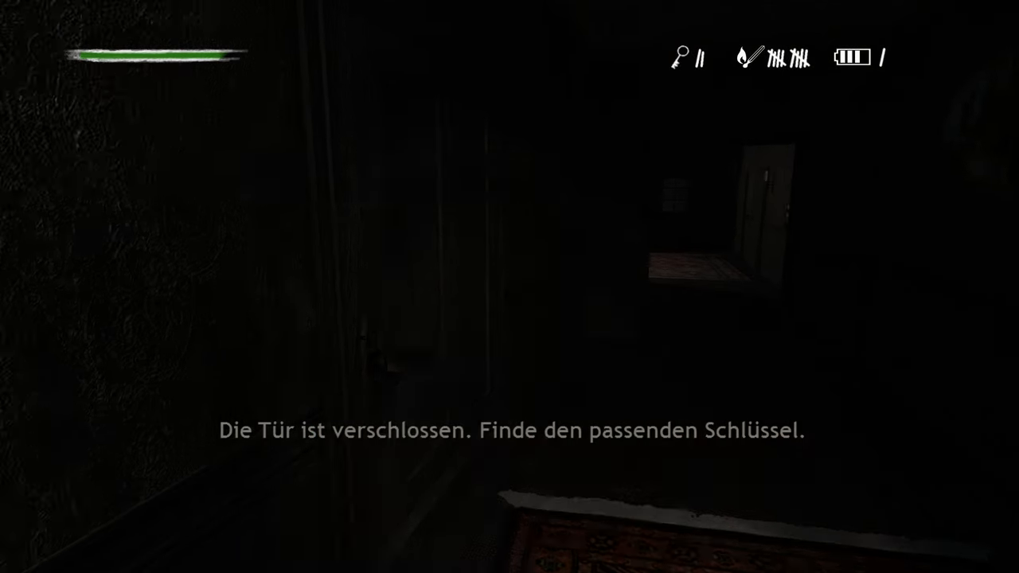
pyautogui.press('w')
pyautogui.press('w')
pyautogui.press('w')
pyautogui.press('w')
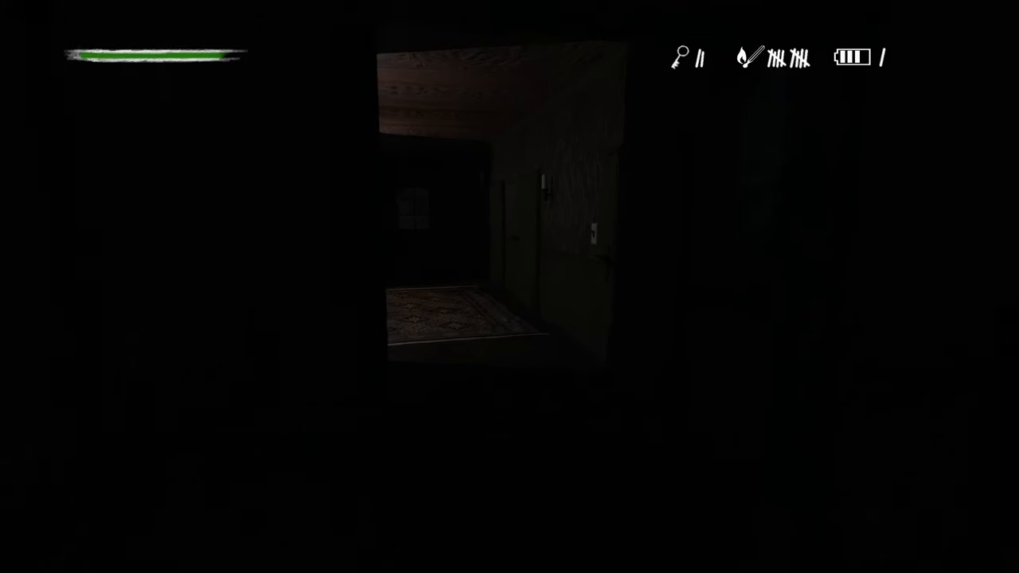
# - Open the door into the couch-and-rug room, find its other door locked, and head into the dark corridor
pyautogui.press('w')
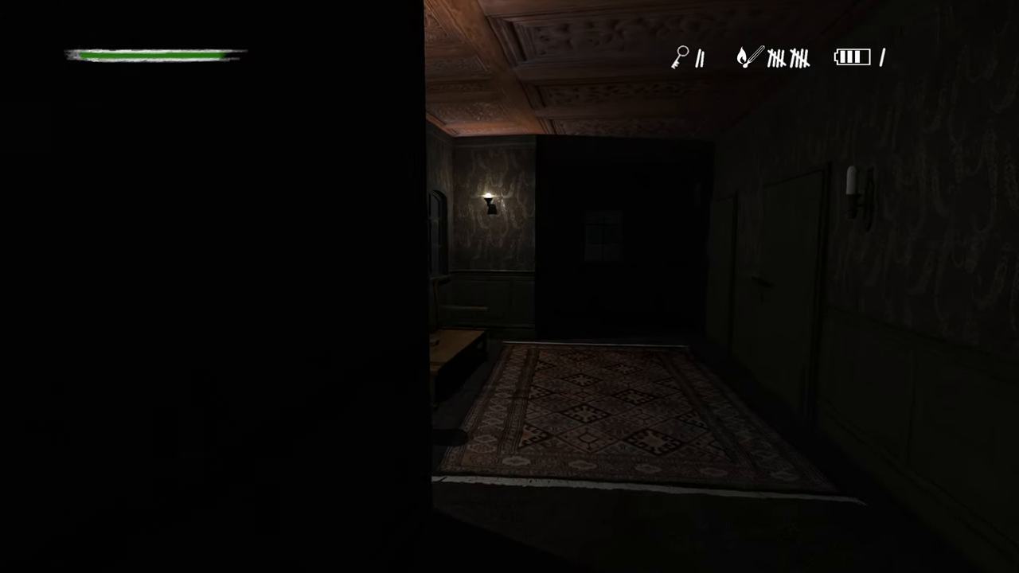
pyautogui.press('e')
pyautogui.press('w')
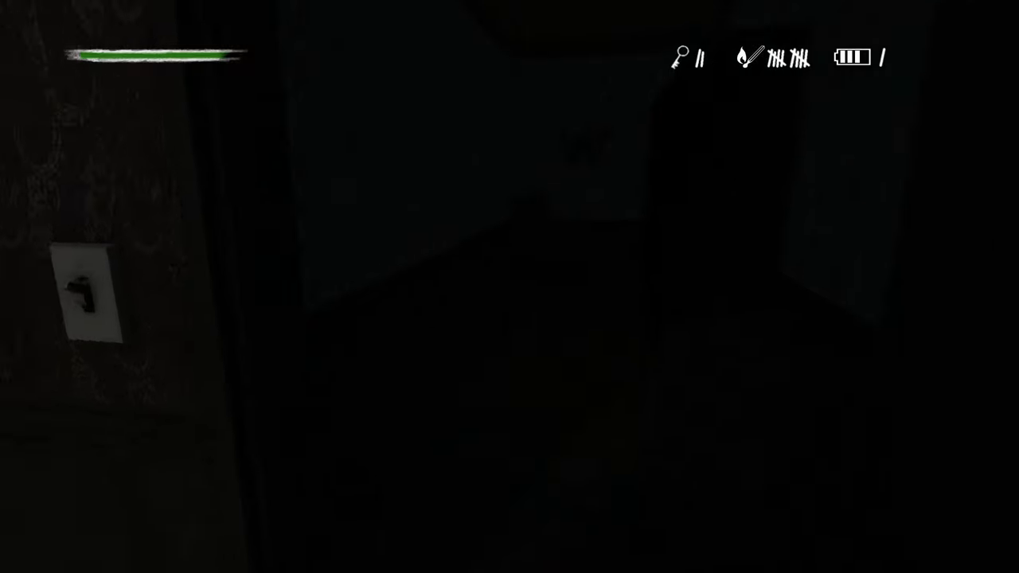
pyautogui.press('w')
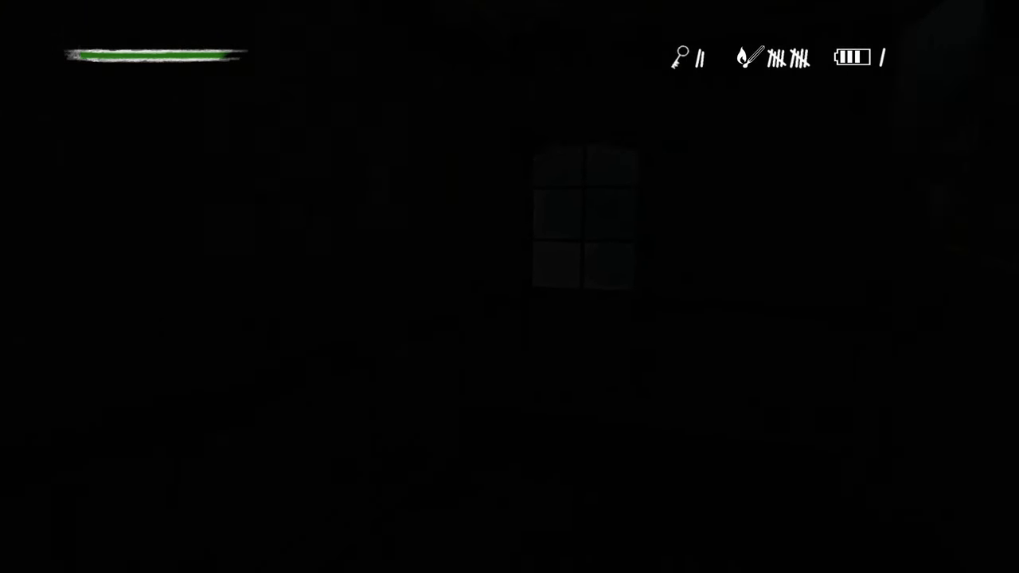
pyautogui.press('w')
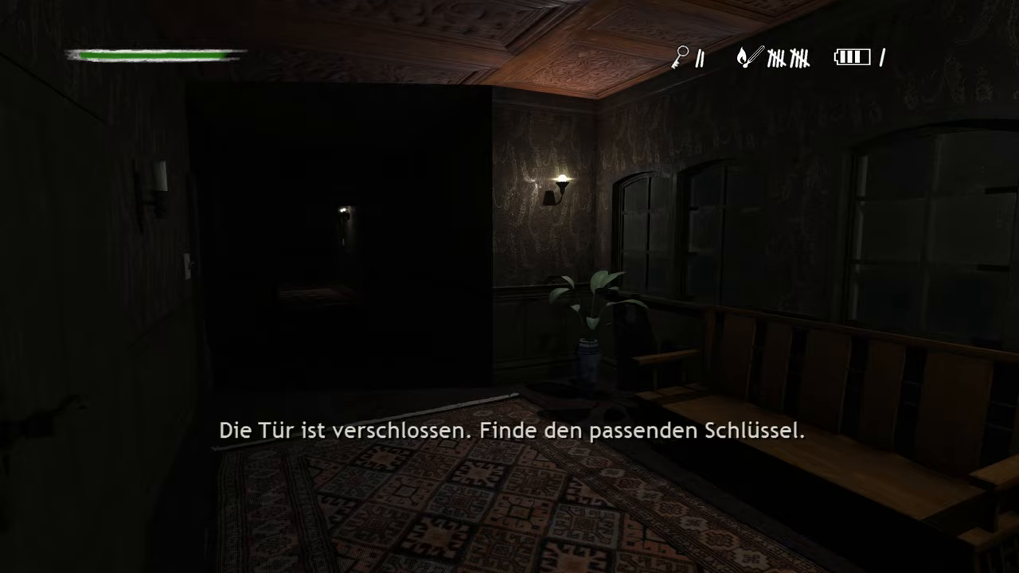
pyautogui.press('w')
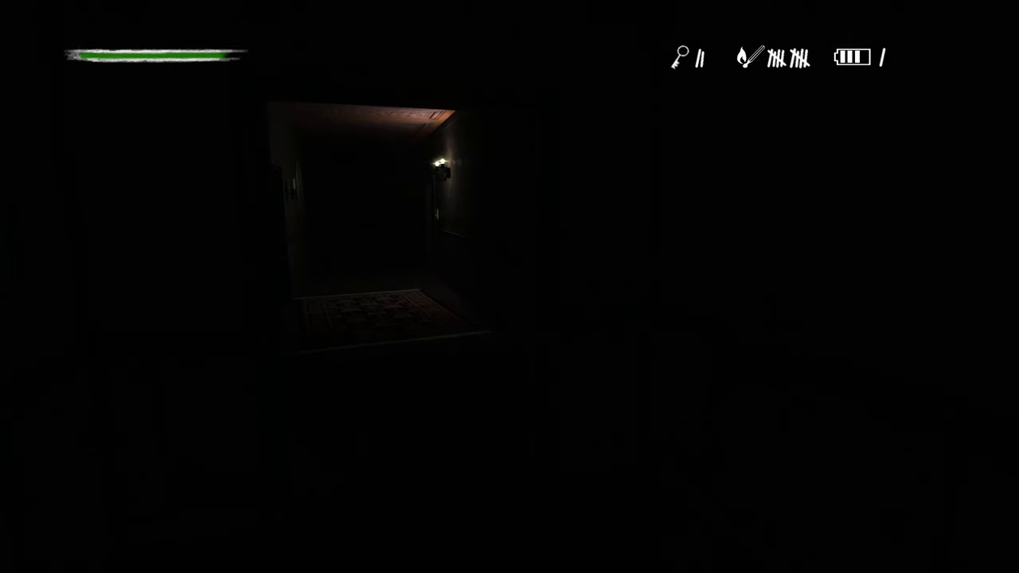
pyautogui.press('w')
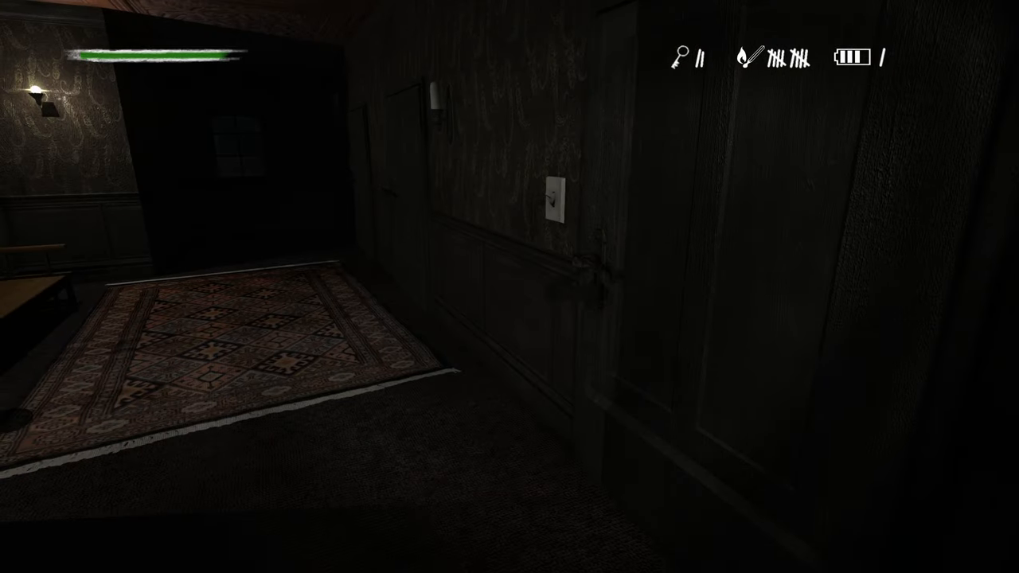
# - Open the door, follow the hallway and look through the small bedroom with mirror and bed
pyautogui.click(605, 294)
pyautogui.press('w')
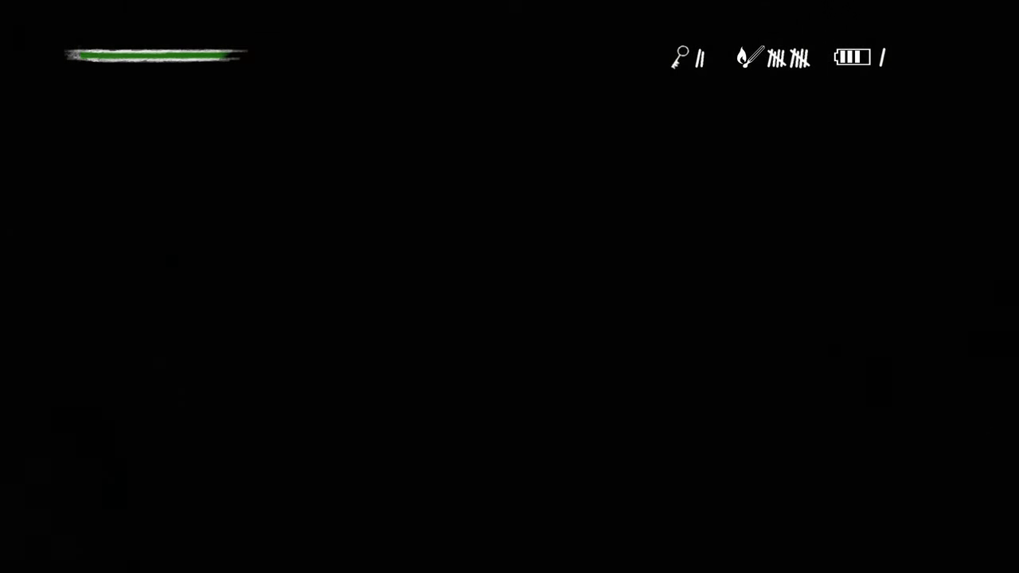
pyautogui.press('w')
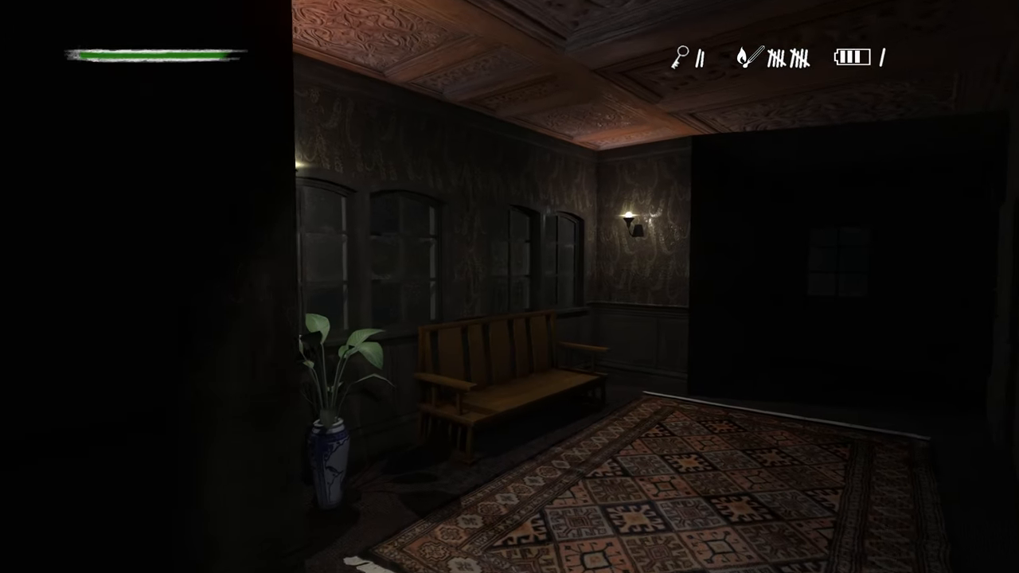
pyautogui.press('w')
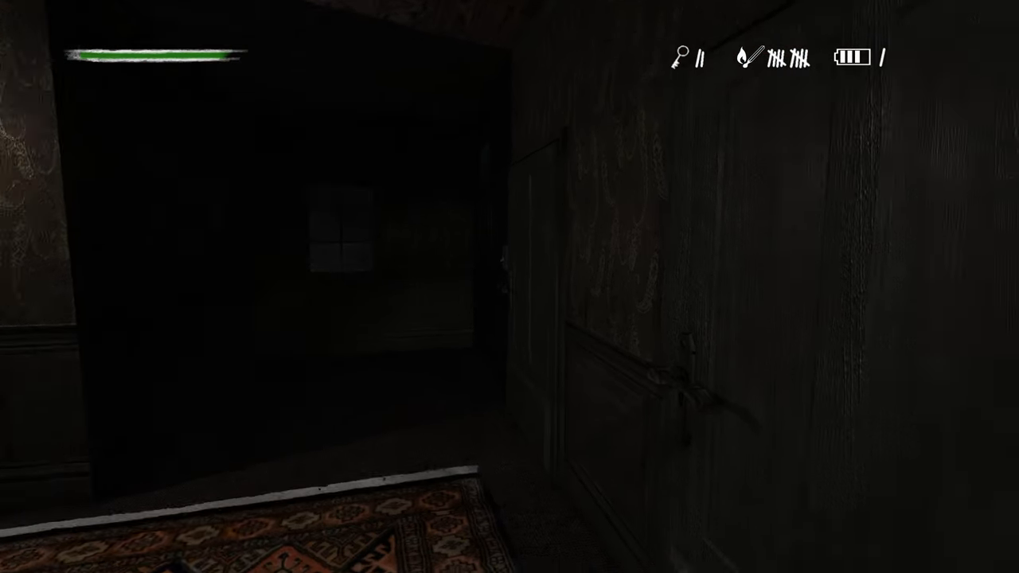
pyautogui.click(605, 295)
pyautogui.press('w')
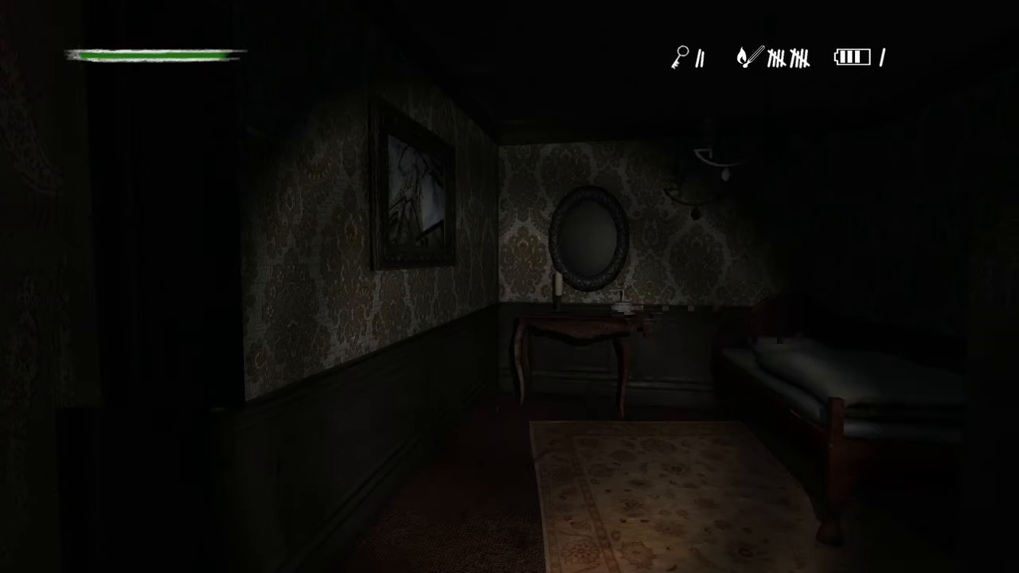
pyautogui.press('w')
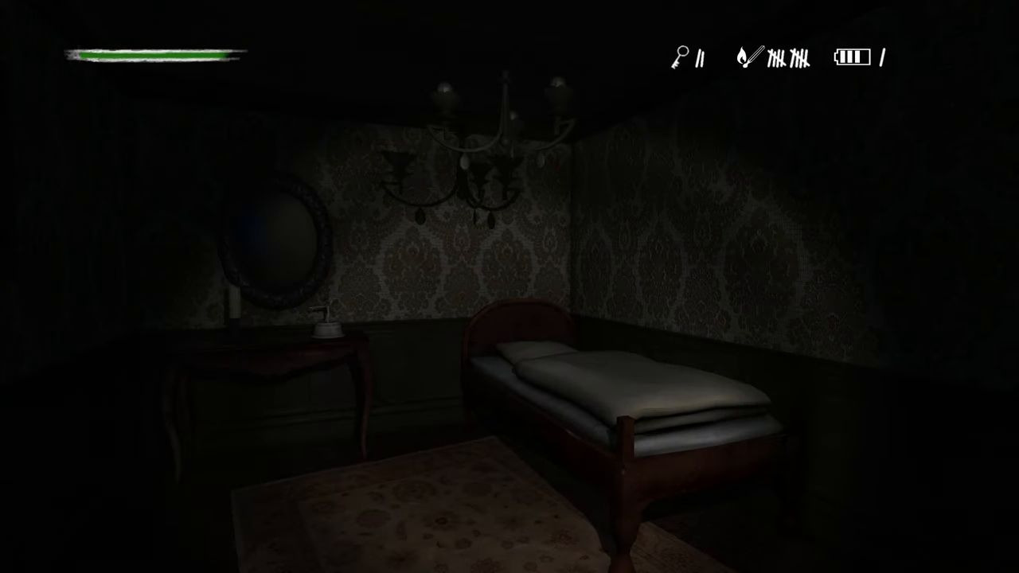
# - Try two more hallway doors on the right, both locked, and turn back toward the rug hallway
pyautogui.press('w')
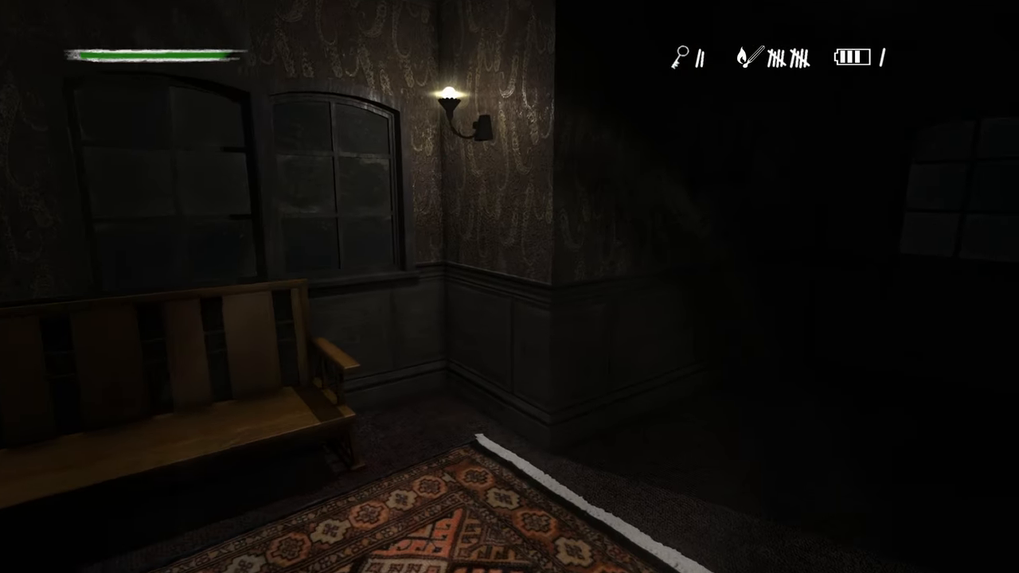
pyautogui.press('w')
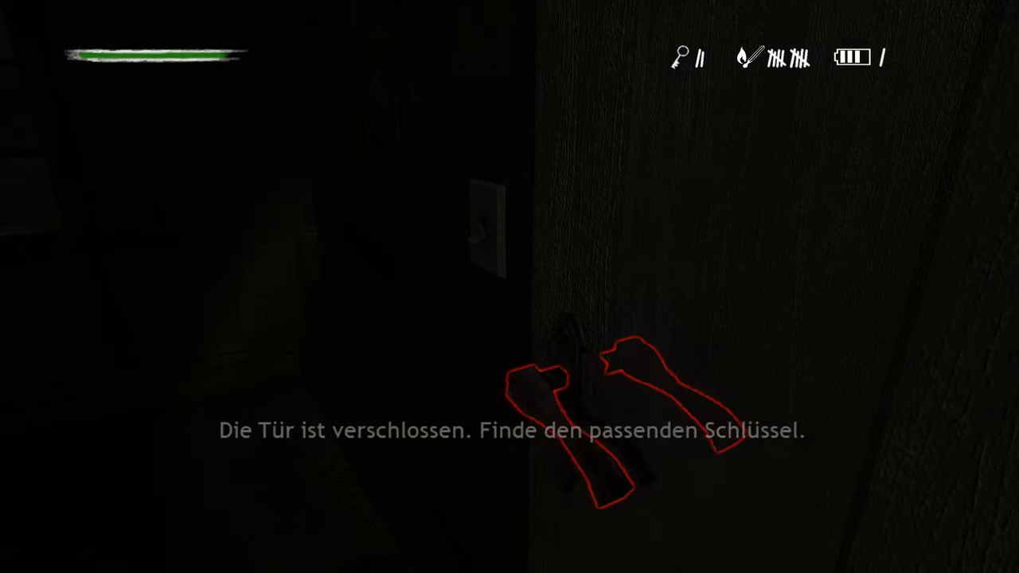
pyautogui.press('w')
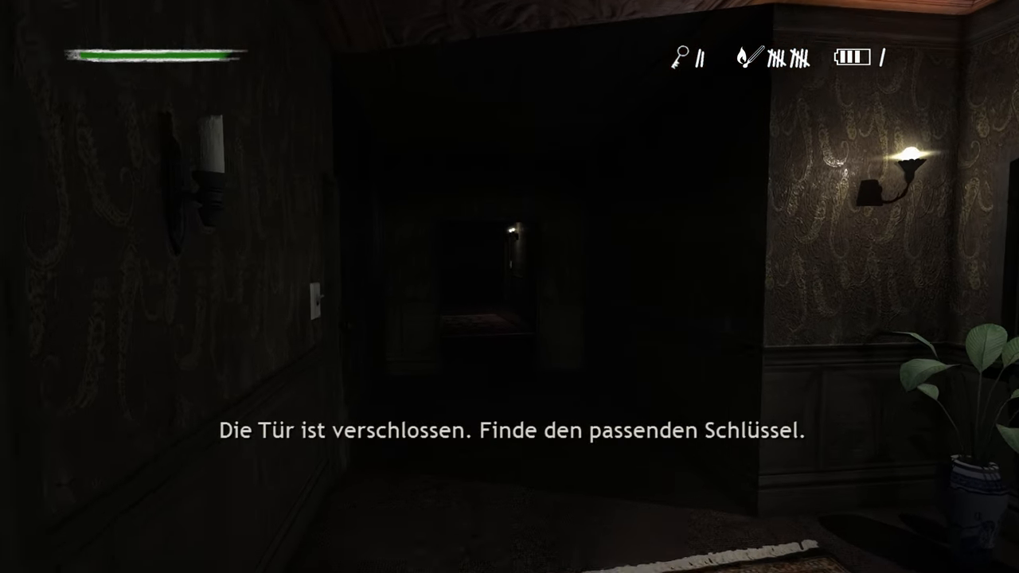
pyautogui.press('w')
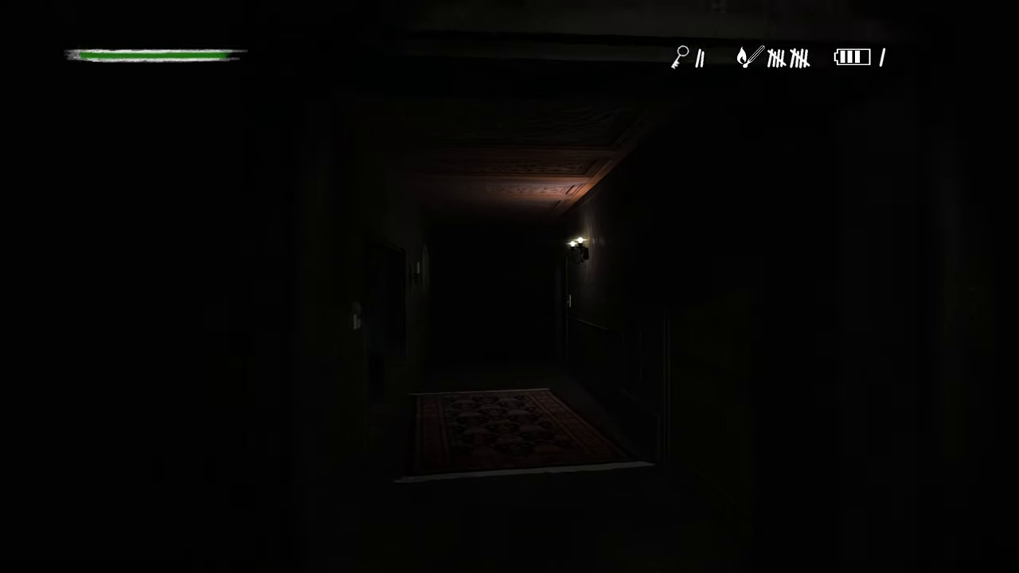
pyautogui.press('w')
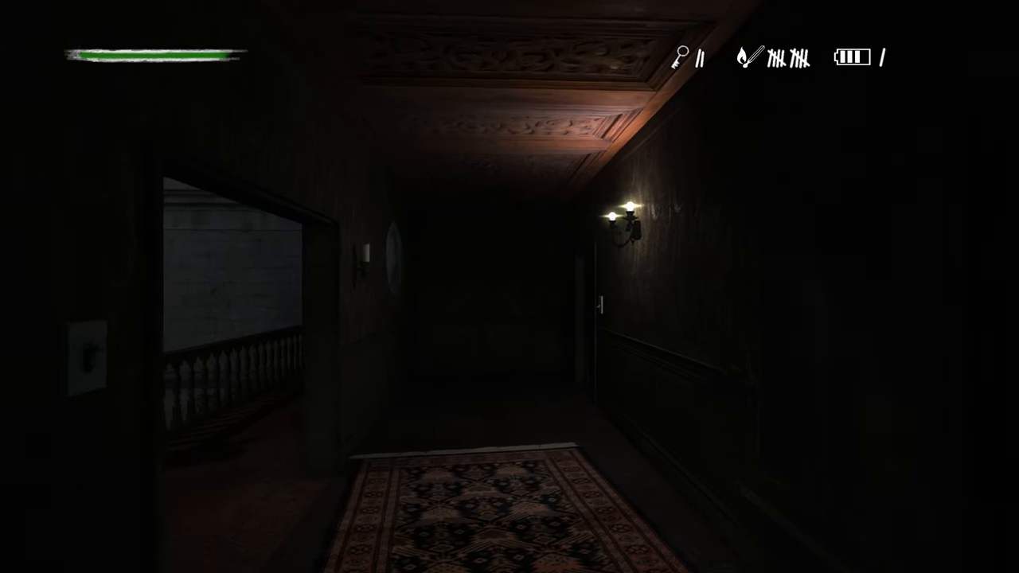
pyautogui.press('e')
pyautogui.press('w')
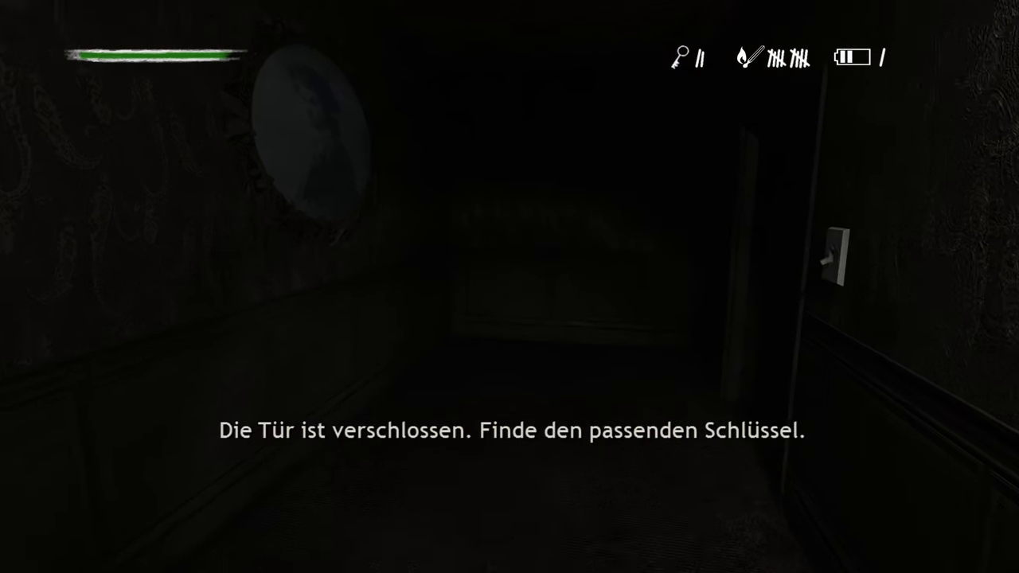
pyautogui.press('w')
pyautogui.press('e')
pyautogui.press('s')
# - Go out onto the balcony, down the stairs and across the pillared hall toward the double door
pyautogui.press('w')
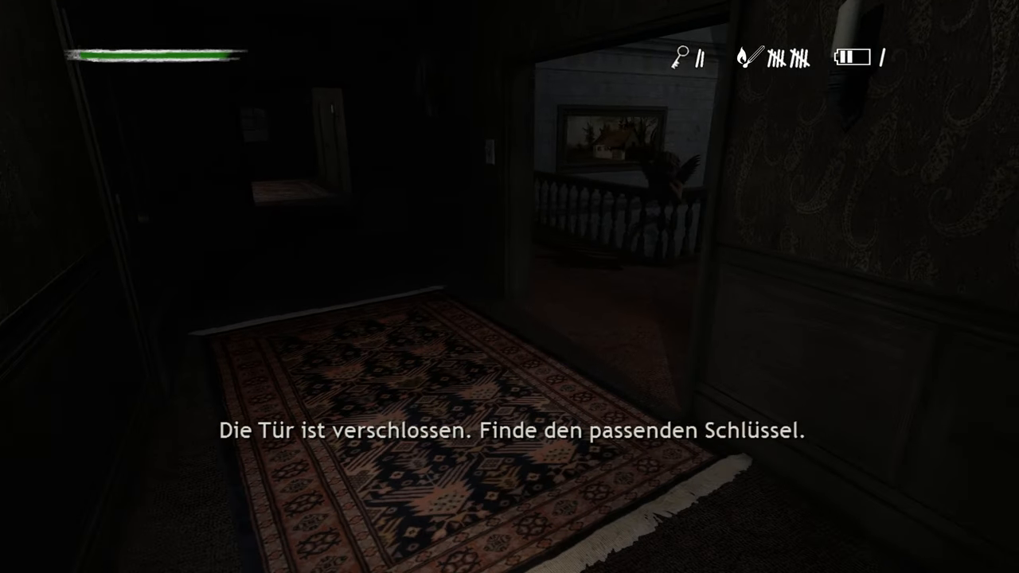
pyautogui.press('w')
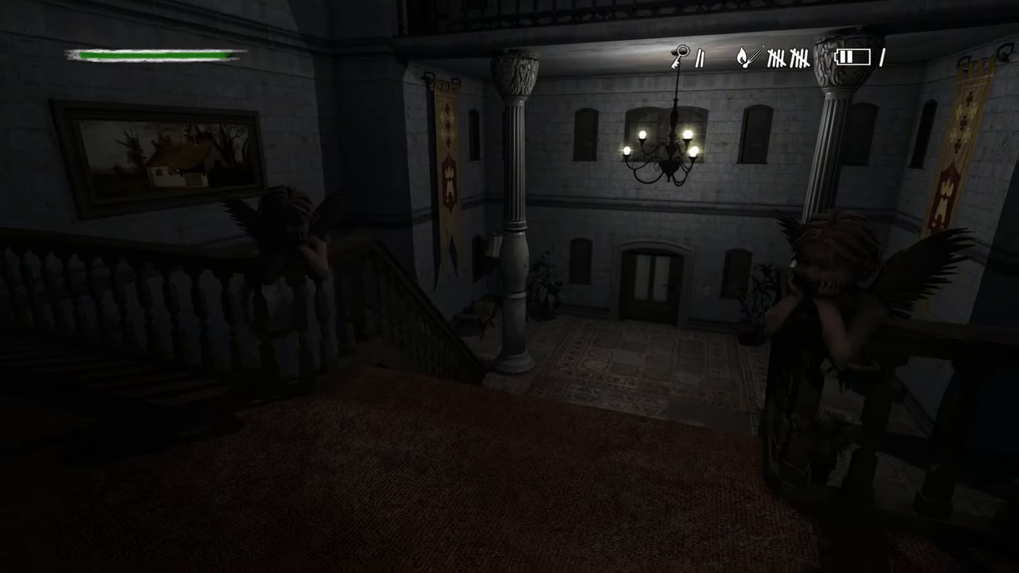
pyautogui.press('w')
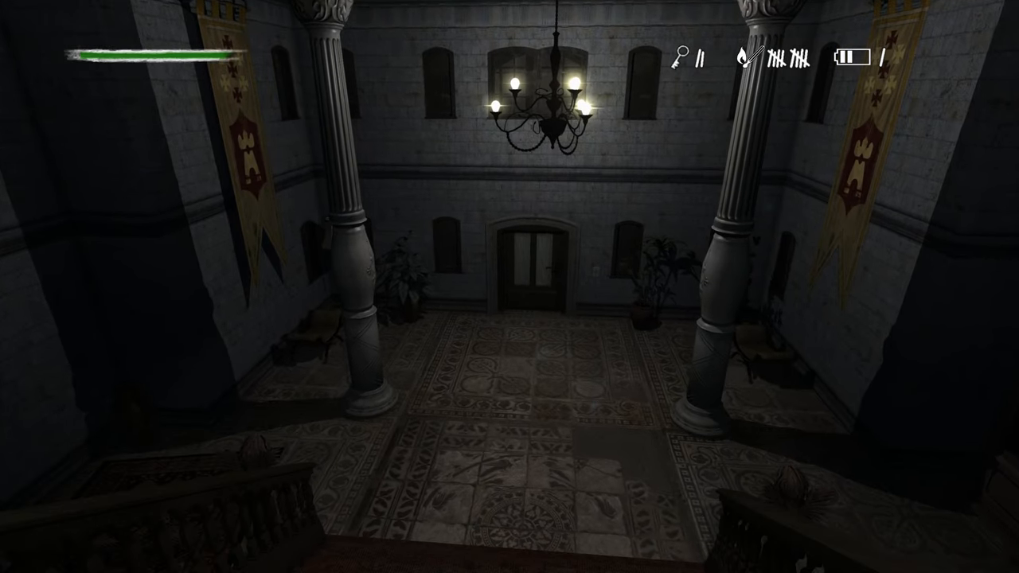
pyautogui.press('w')
pyautogui.press('w')
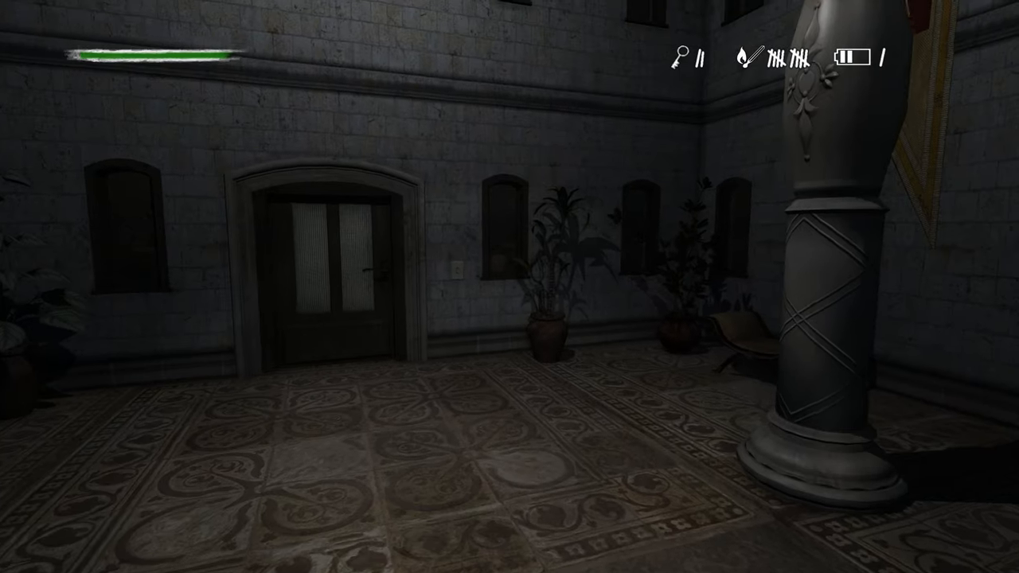
pyautogui.press('w')
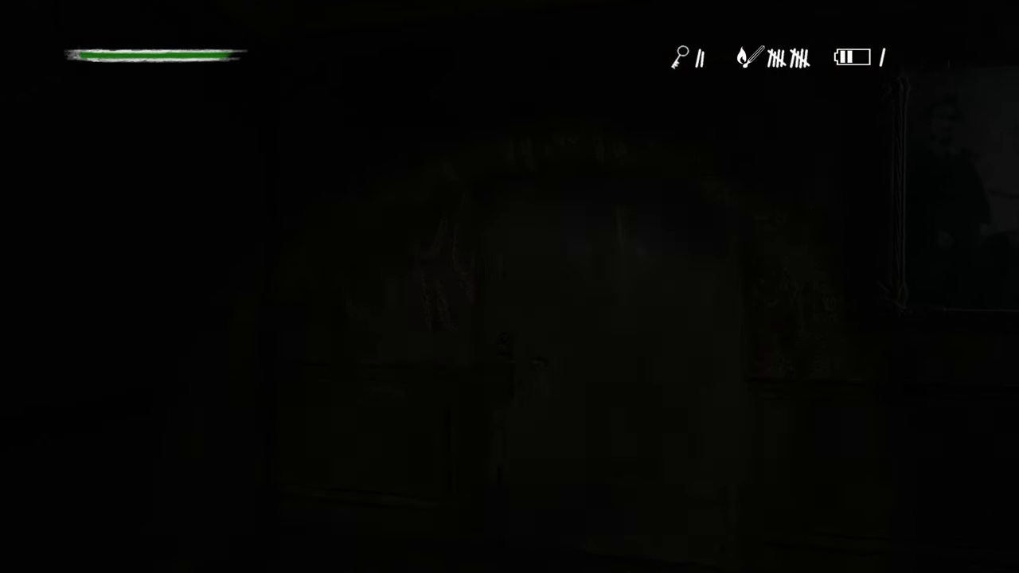
# - Move through the dim portrait room toward the cabinet and lamp into the antler lounge
pyautogui.press('w')
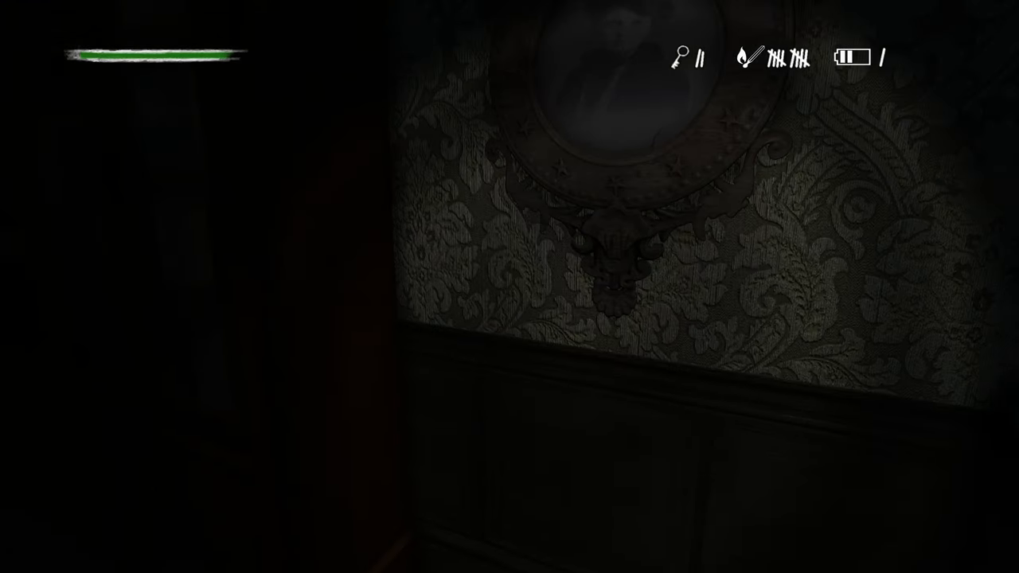
pyautogui.press('w')
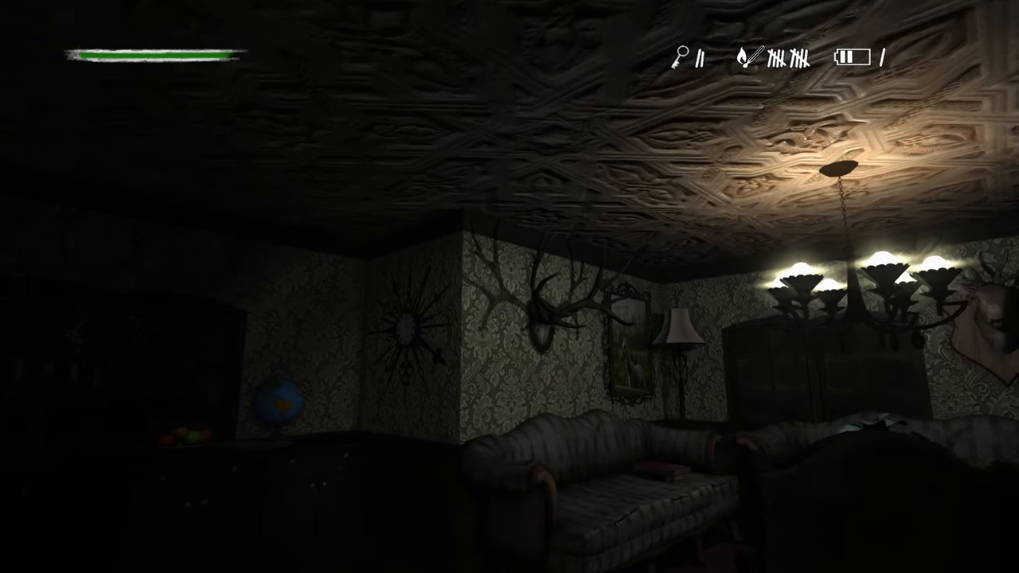
pyautogui.press('w')
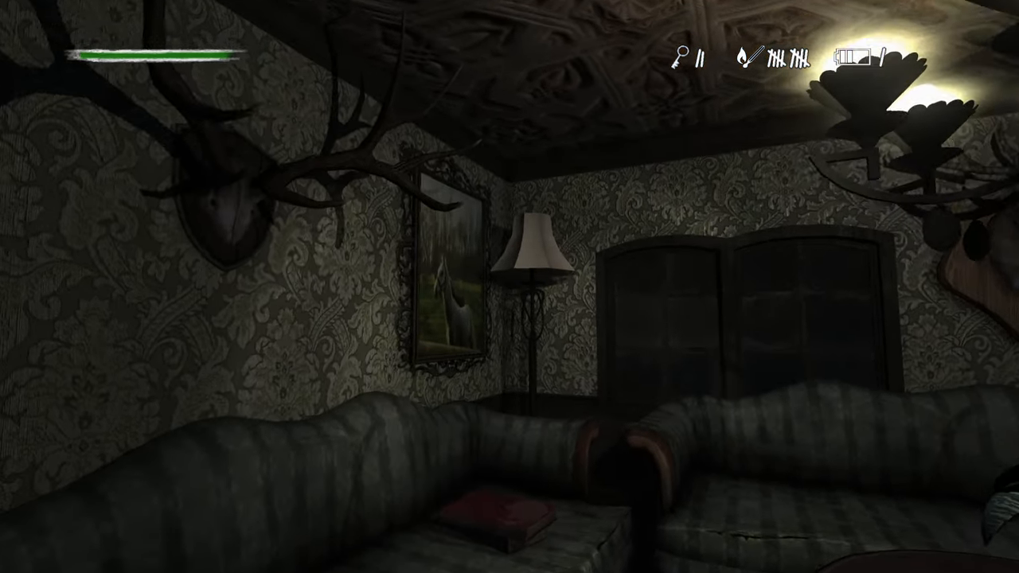